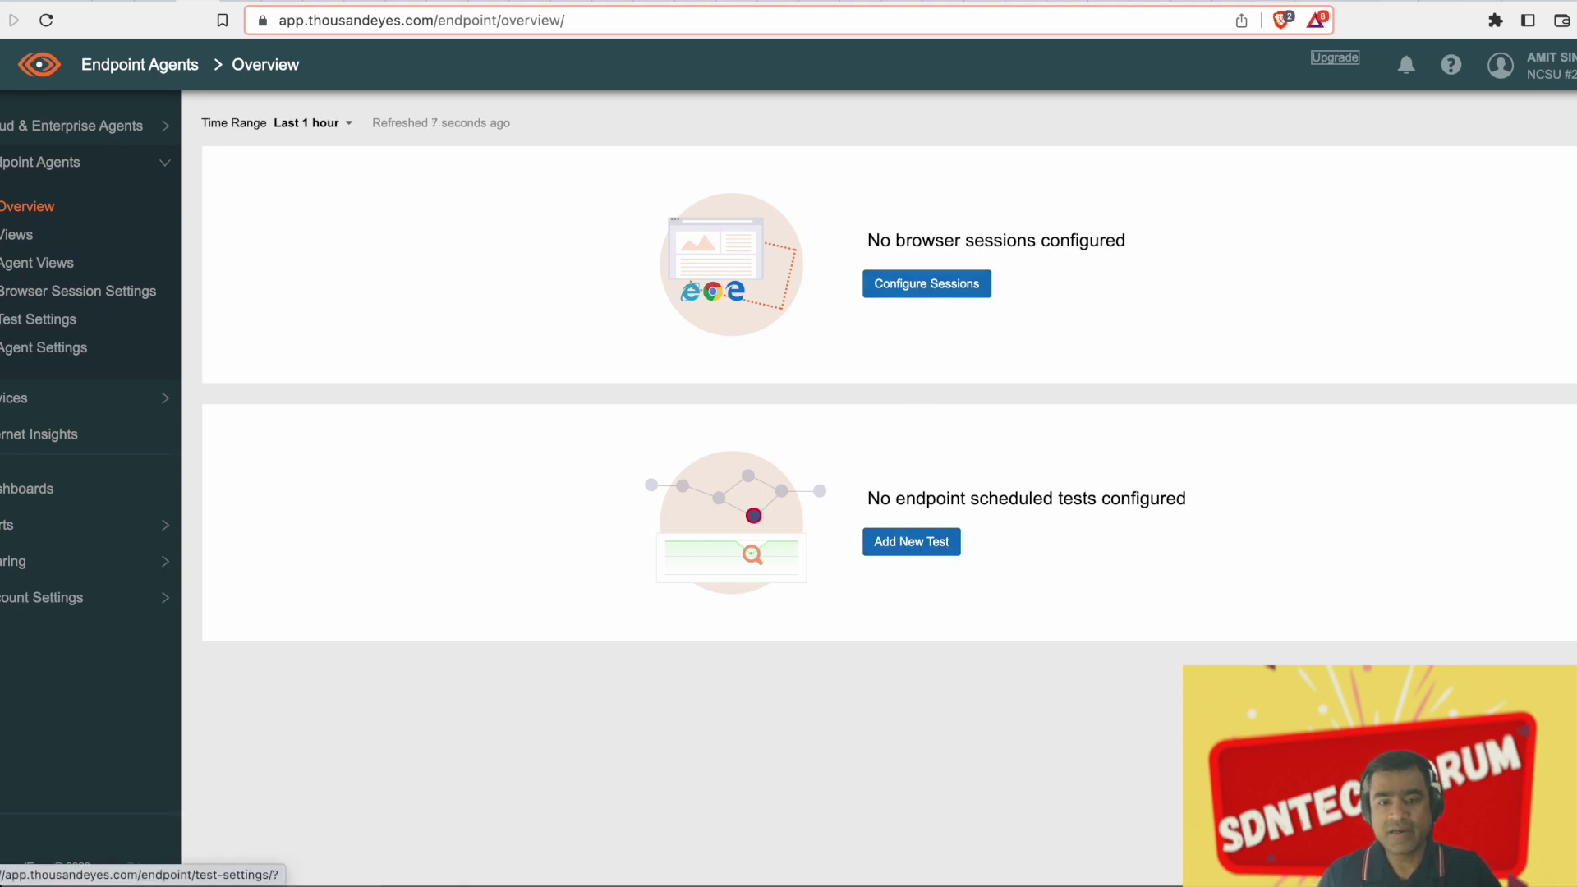
# Browse the endpoint Views, Agent Views, Browser Session Settings and Test Settings pages, then start a new scheduled test
pyautogui.click(12, 239)
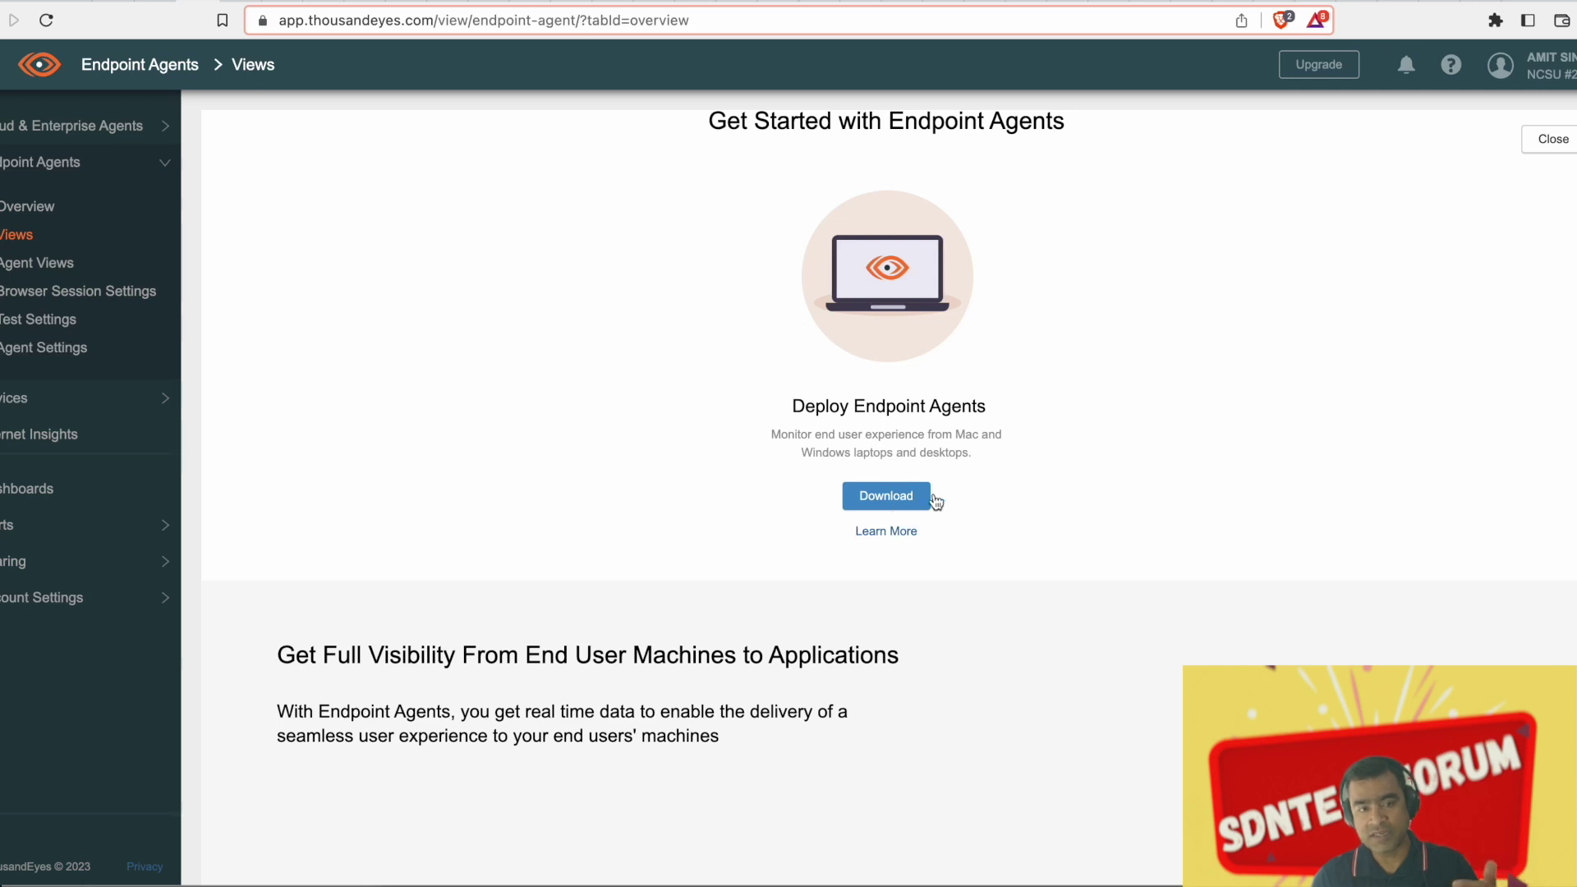
pyautogui.scroll(-1, 1090, 480)
pyautogui.scroll(1, 1086, 481)
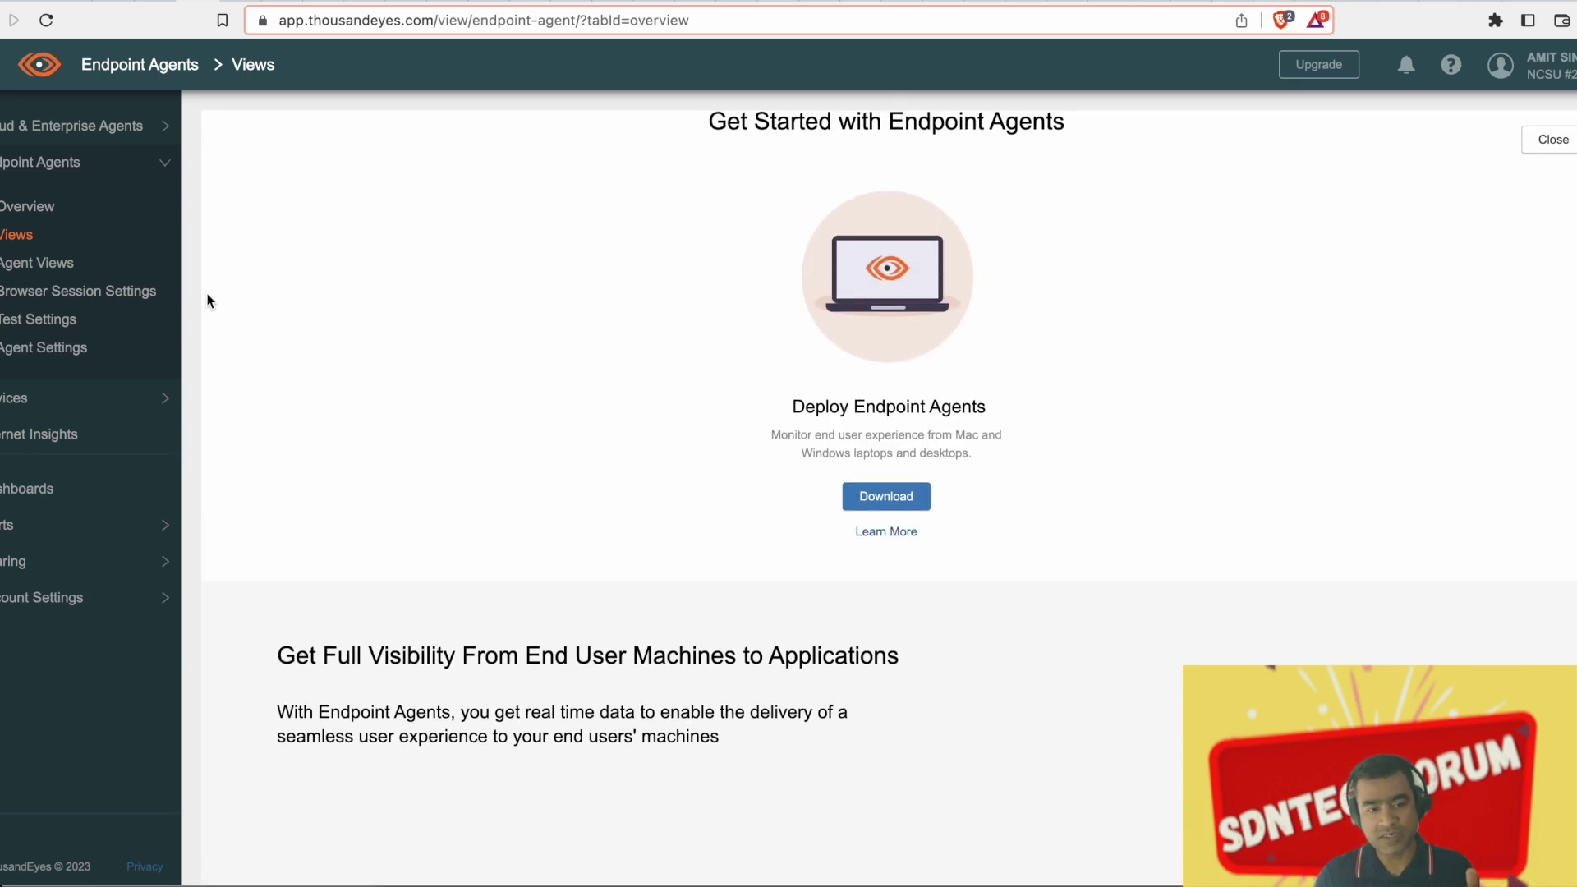
pyautogui.click(37, 262)
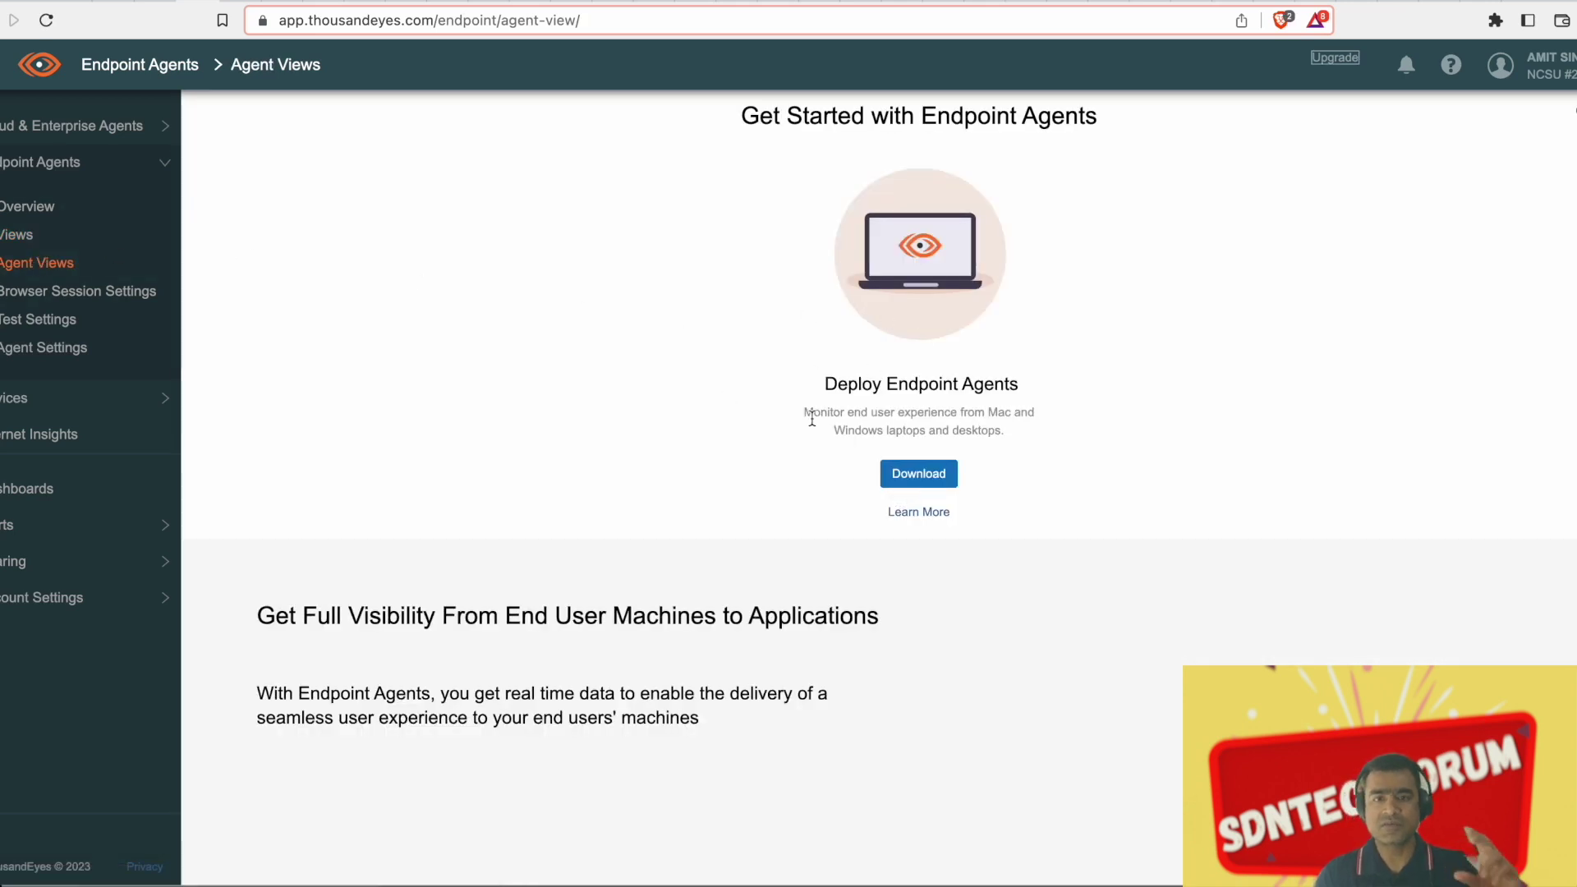
pyautogui.click(86, 295)
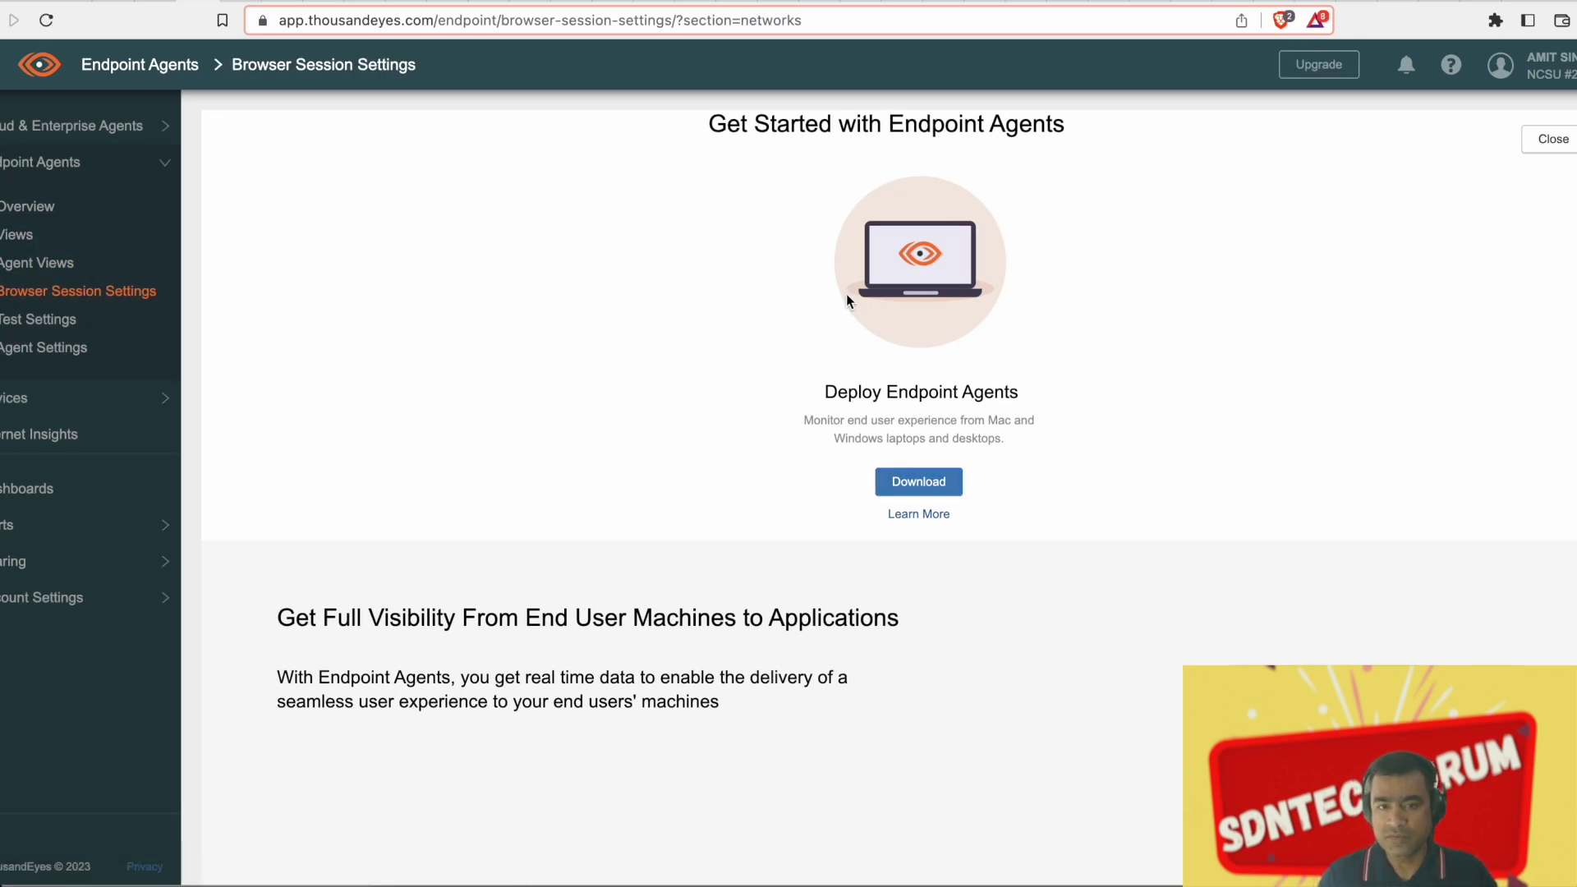
pyautogui.click(44, 326)
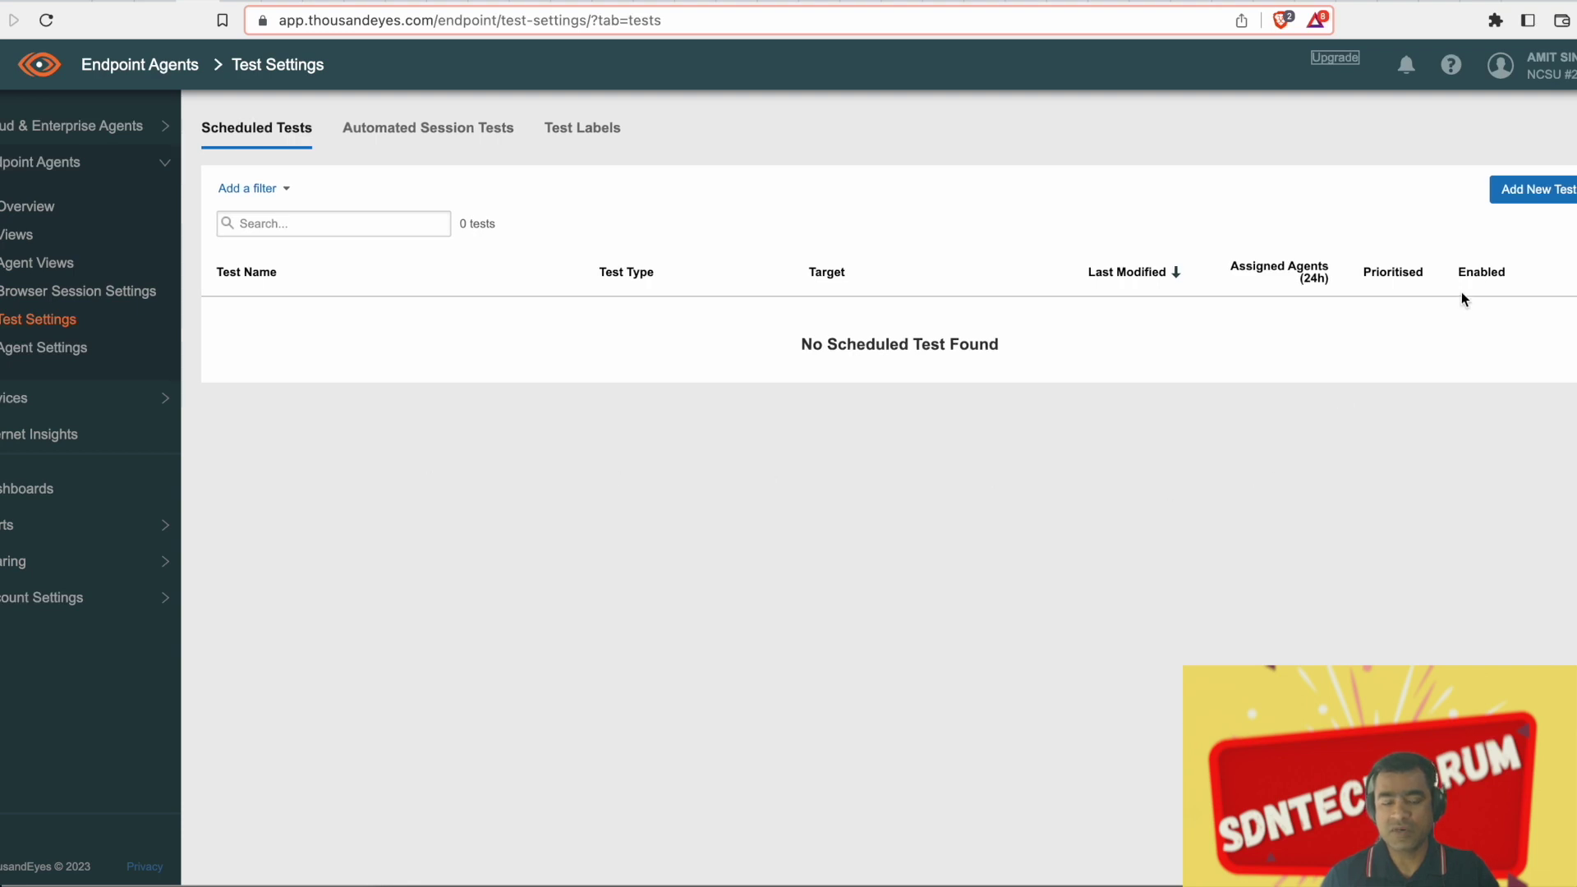
pyautogui.click(1528, 194)
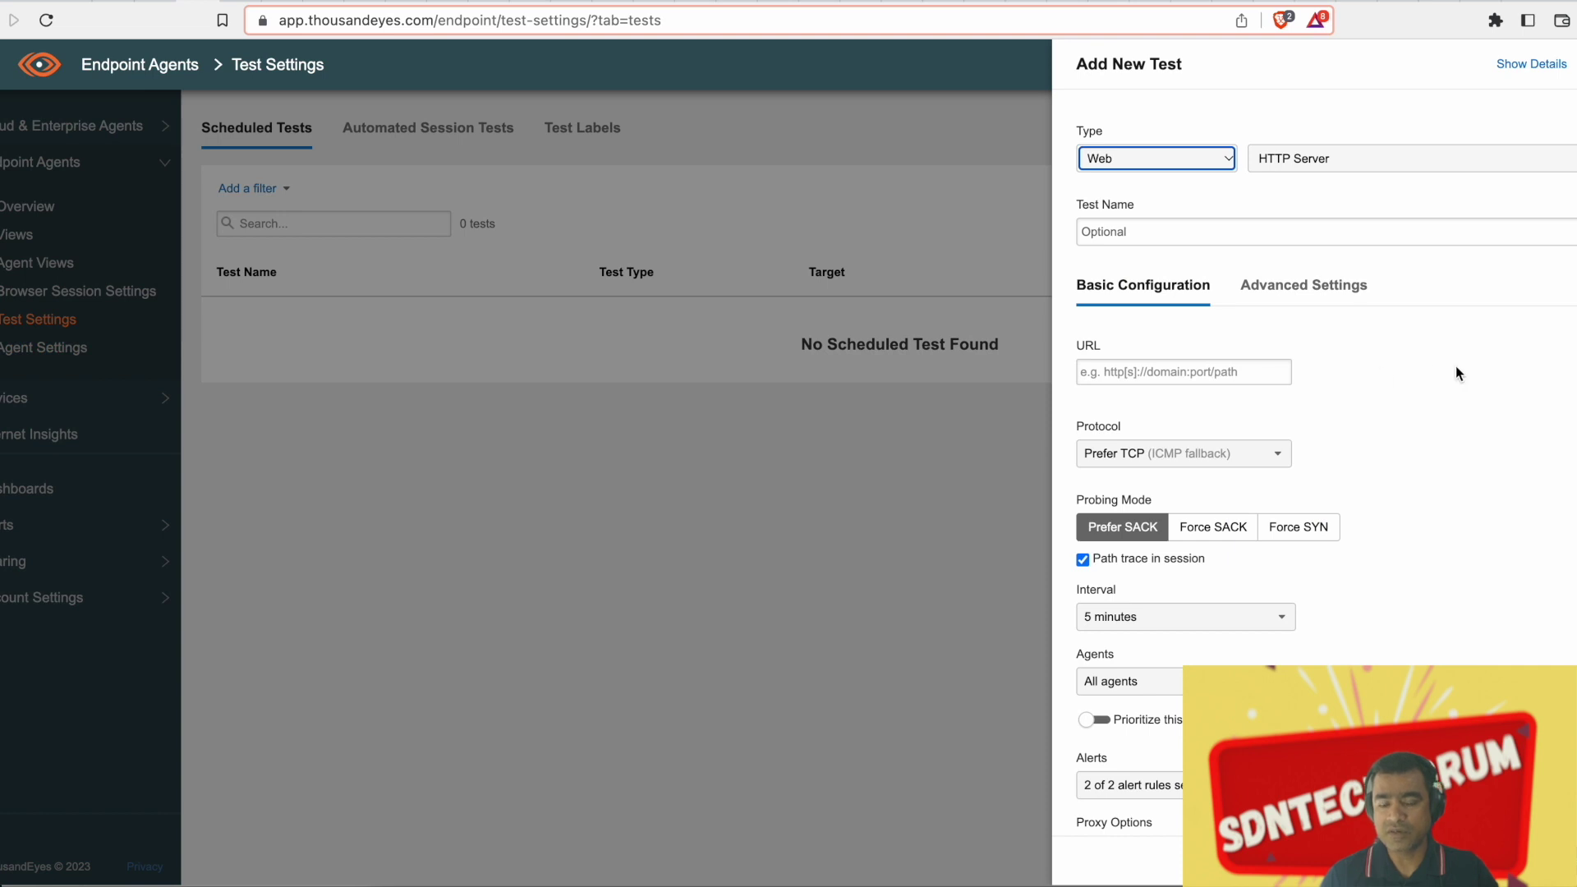
pyautogui.click(1224, 159)
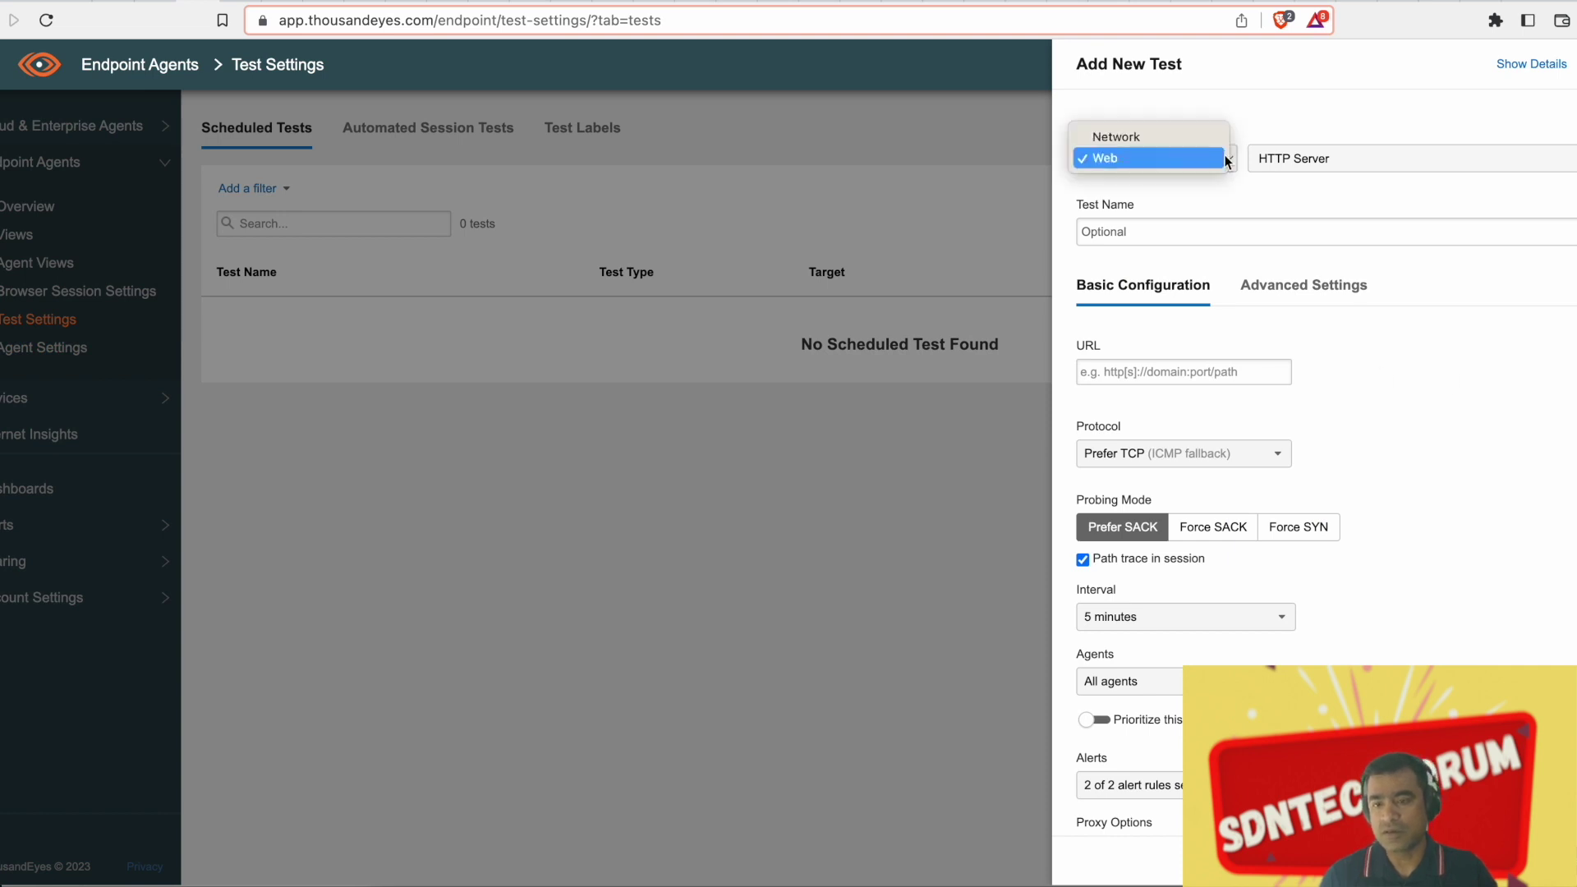
pyautogui.click(1278, 101)
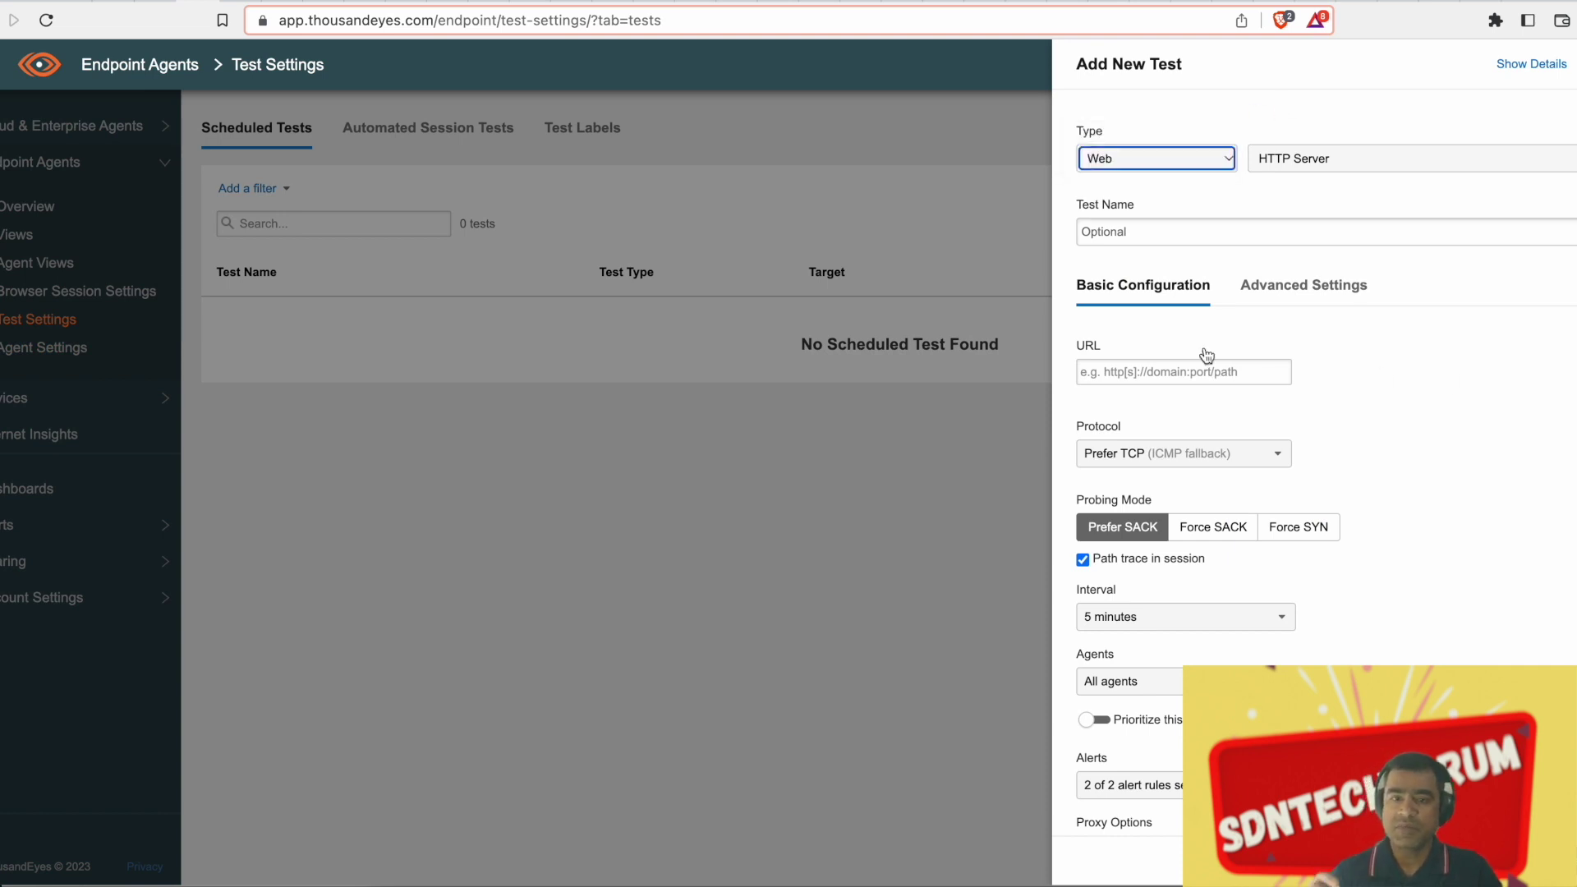
pyautogui.scroll(-5, 1481, 519)
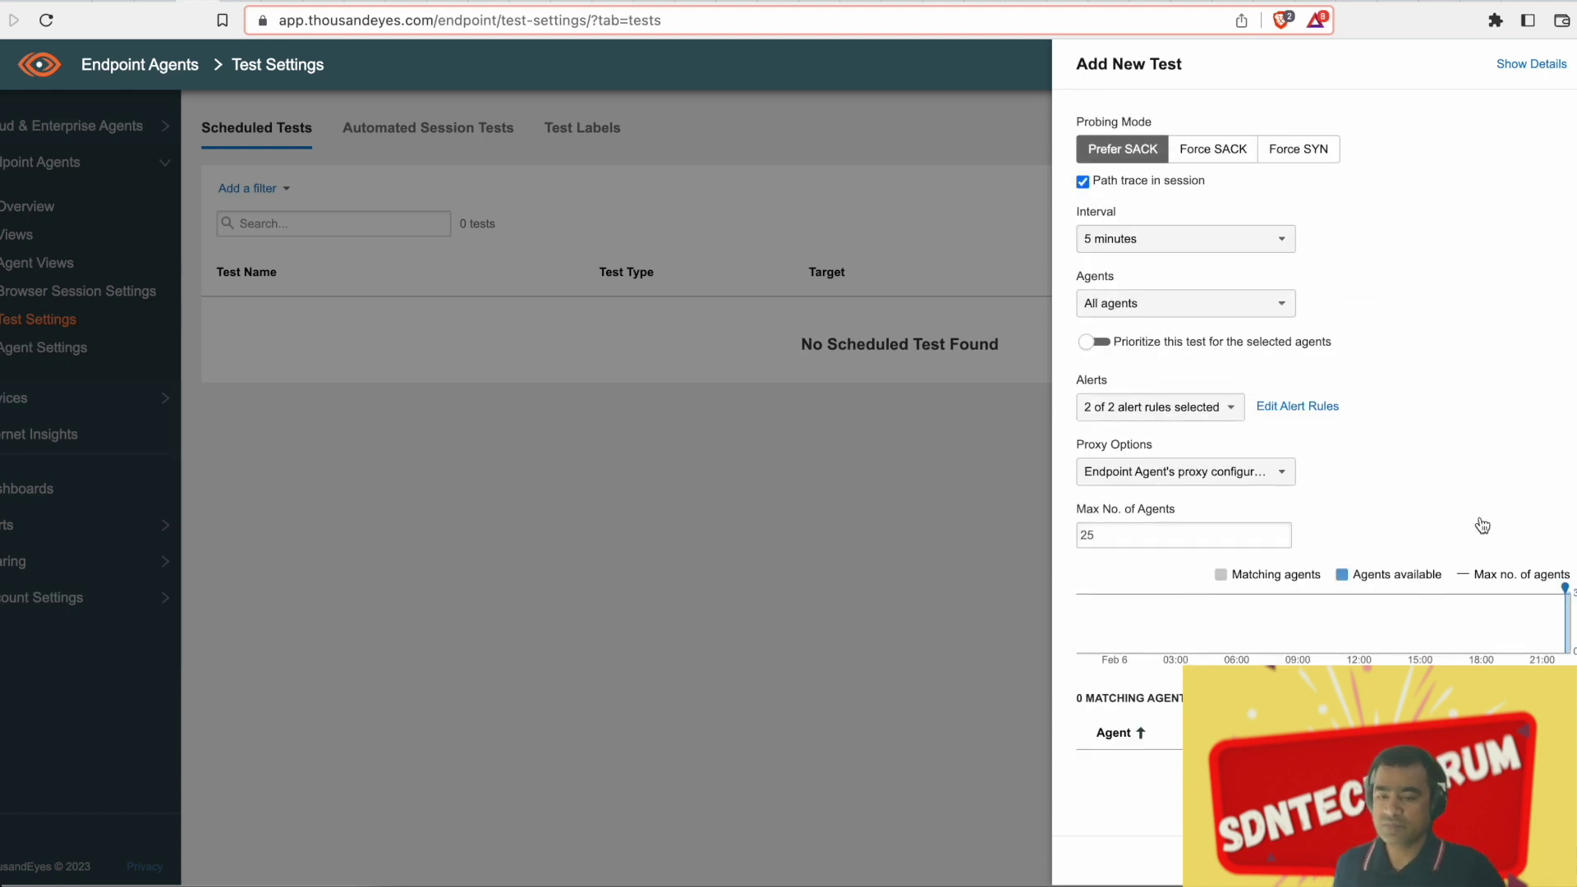
pyautogui.scroll(5, 1478, 518)
pyautogui.click(1325, 288)
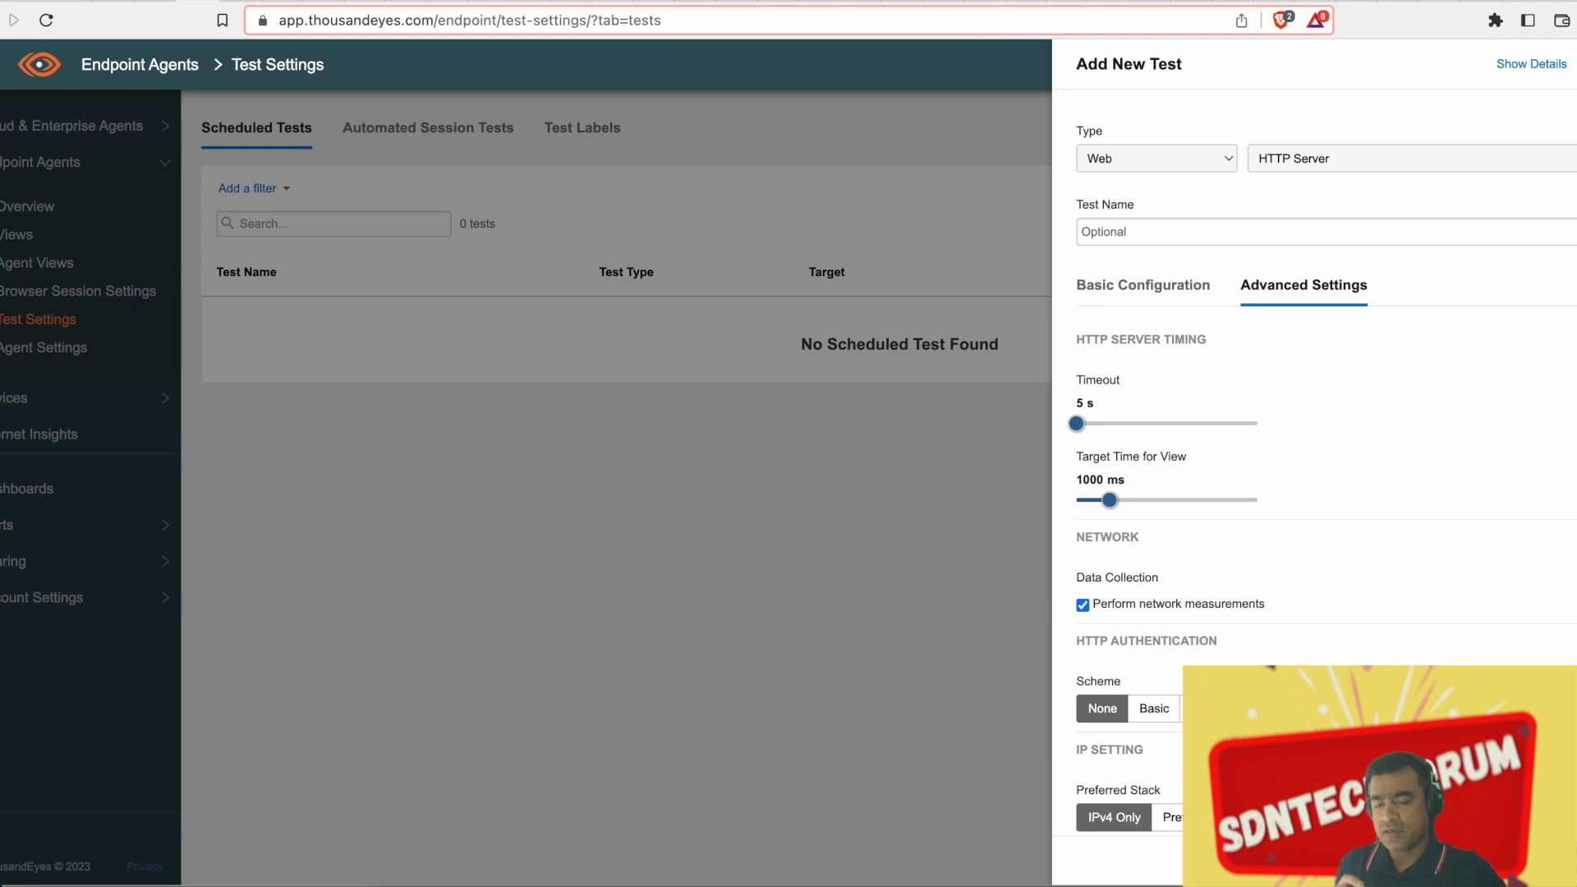
pyautogui.click(638, 195)
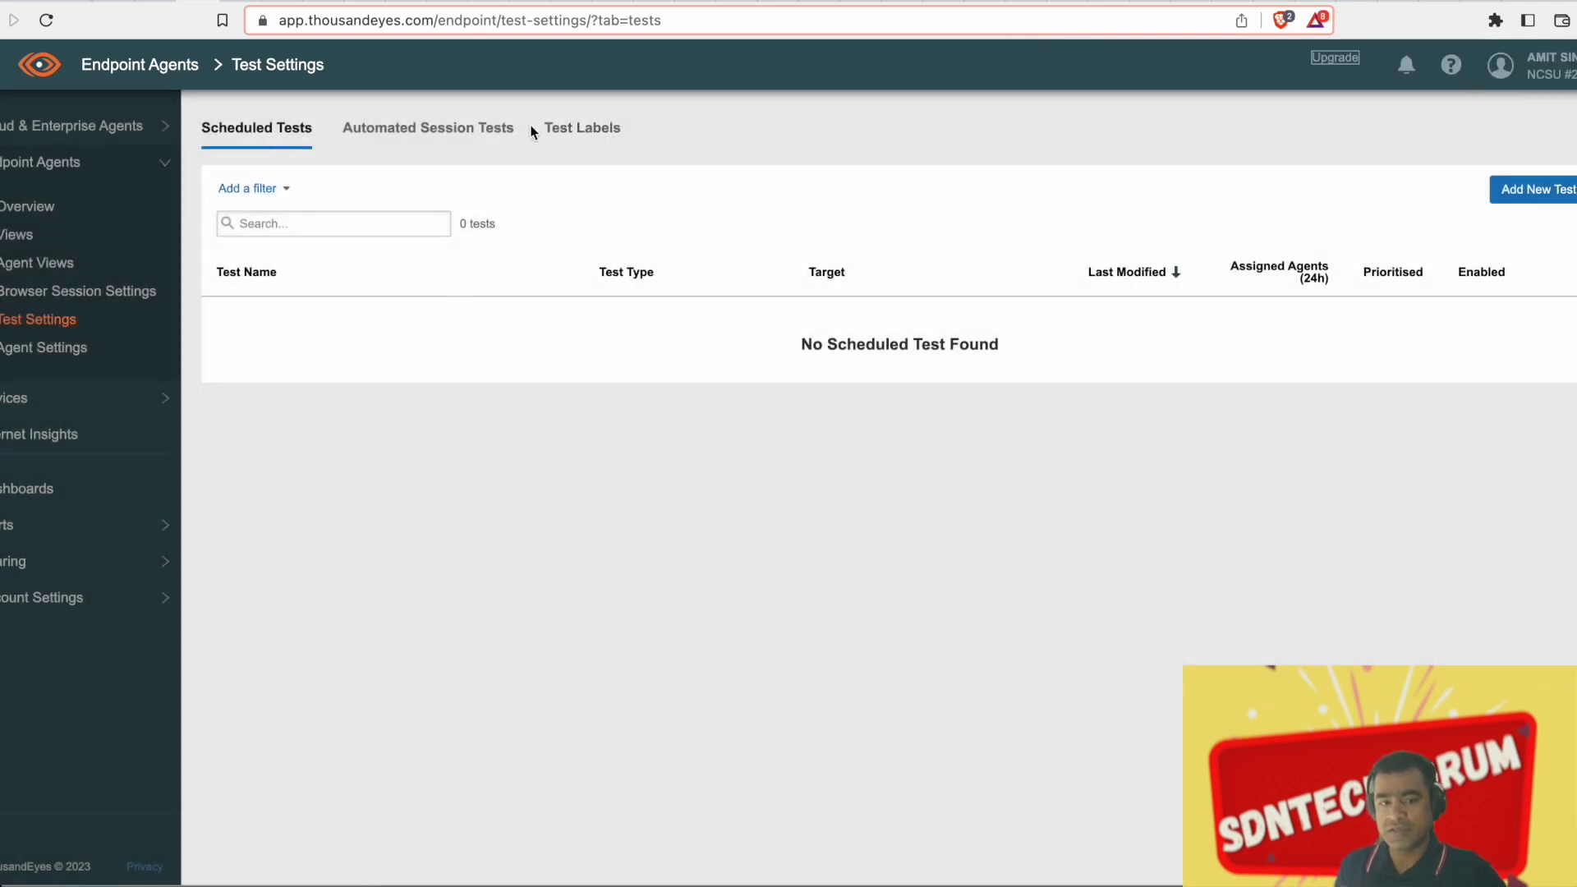
pyautogui.click(469, 144)
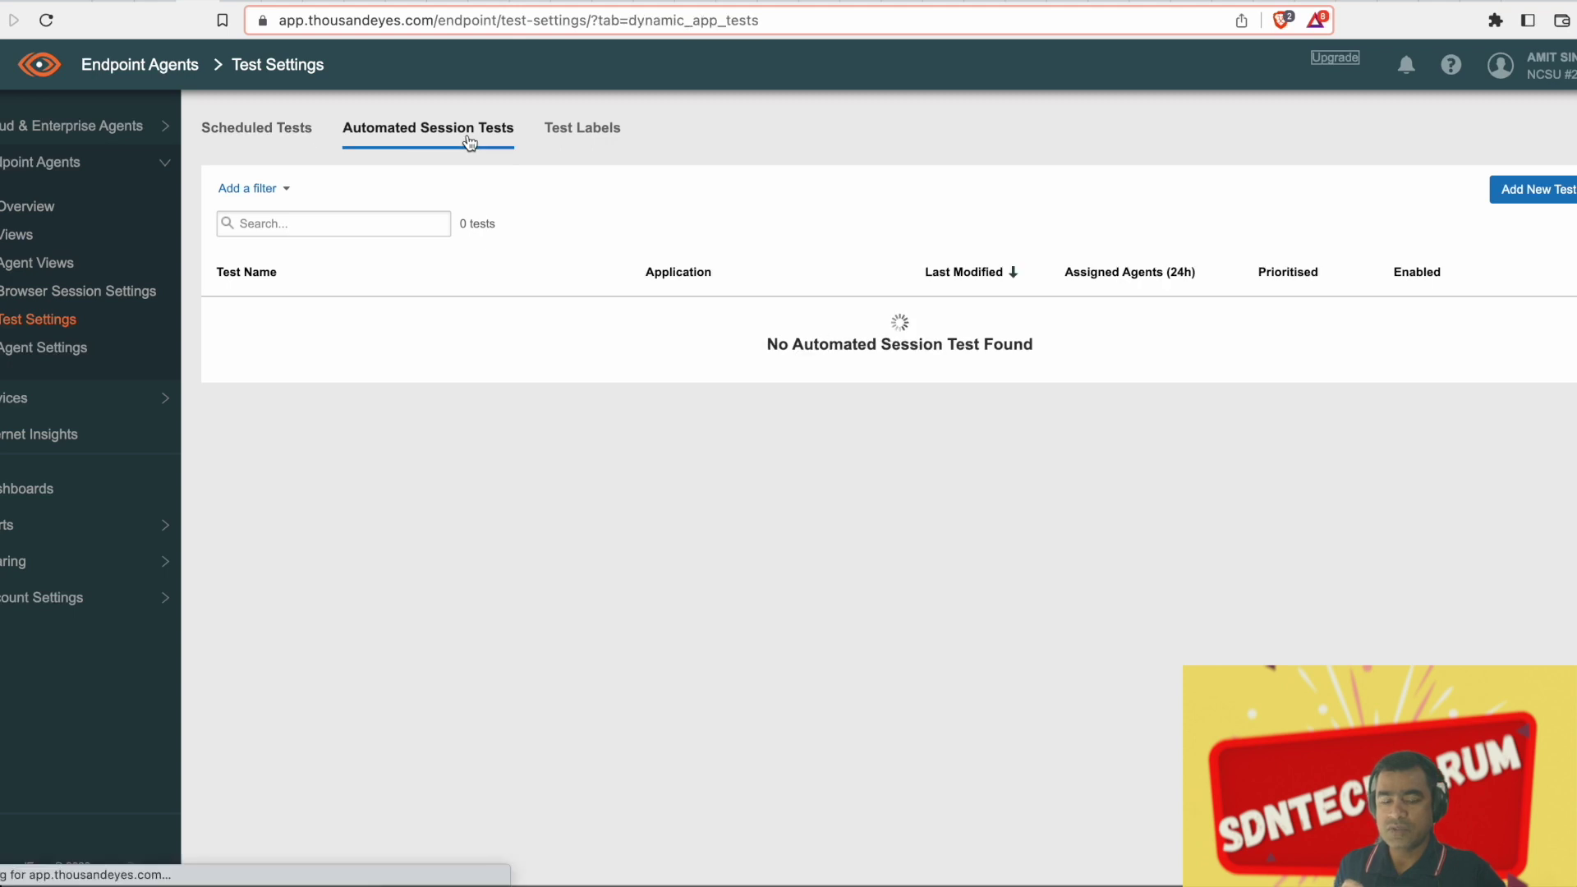
pyautogui.click(586, 135)
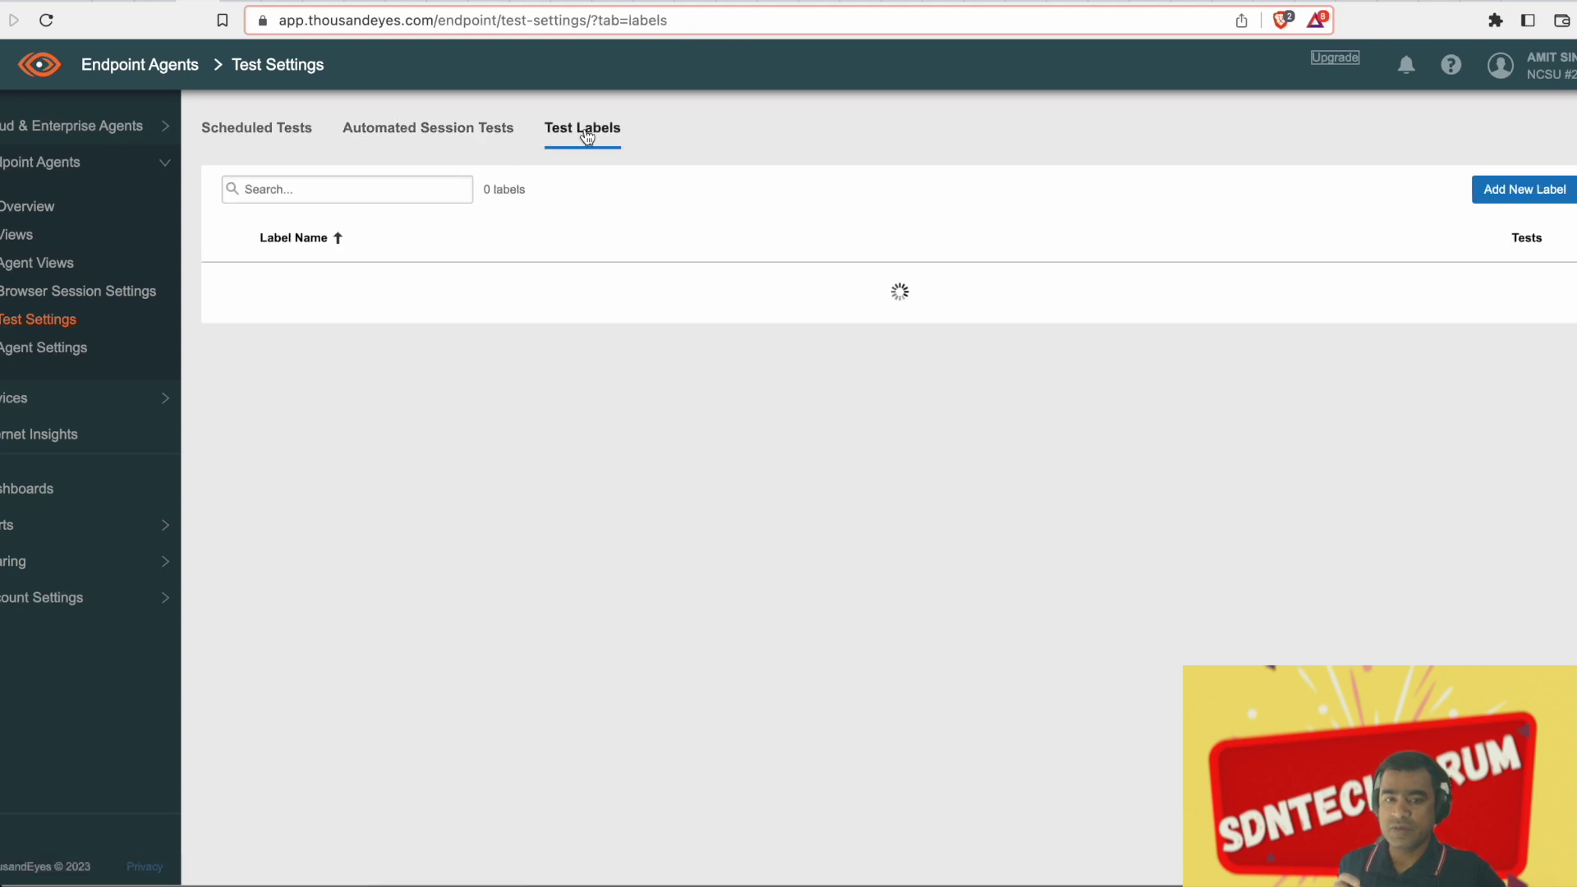
pyautogui.click(253, 130)
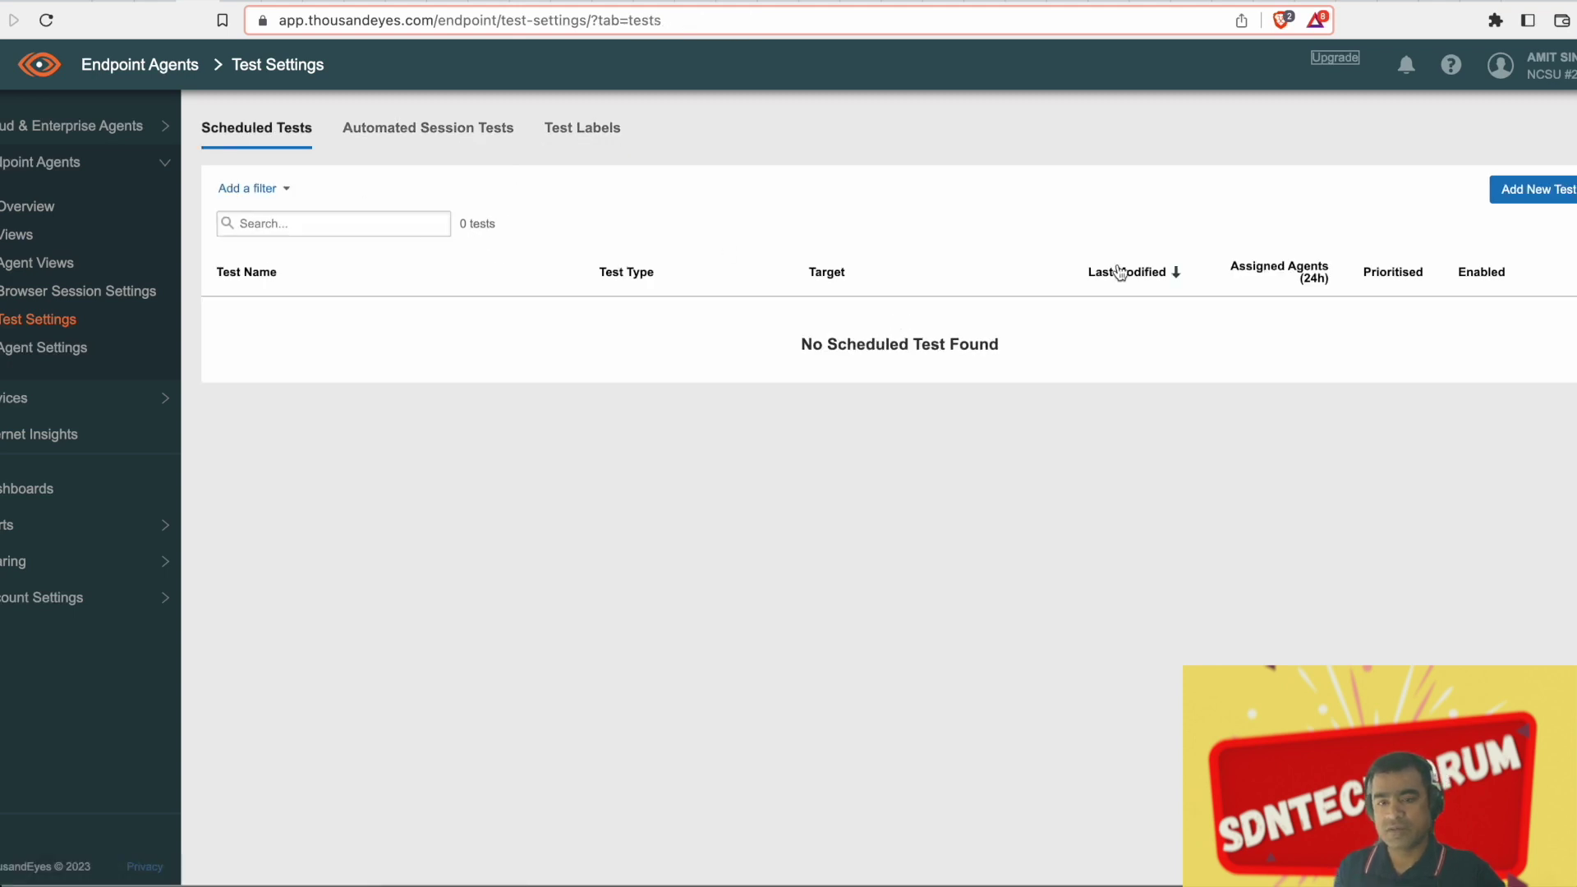
# Go from Agent Settings via Overview's Configure Sessions to the Browser Session Settings page
pyautogui.click(61, 356)
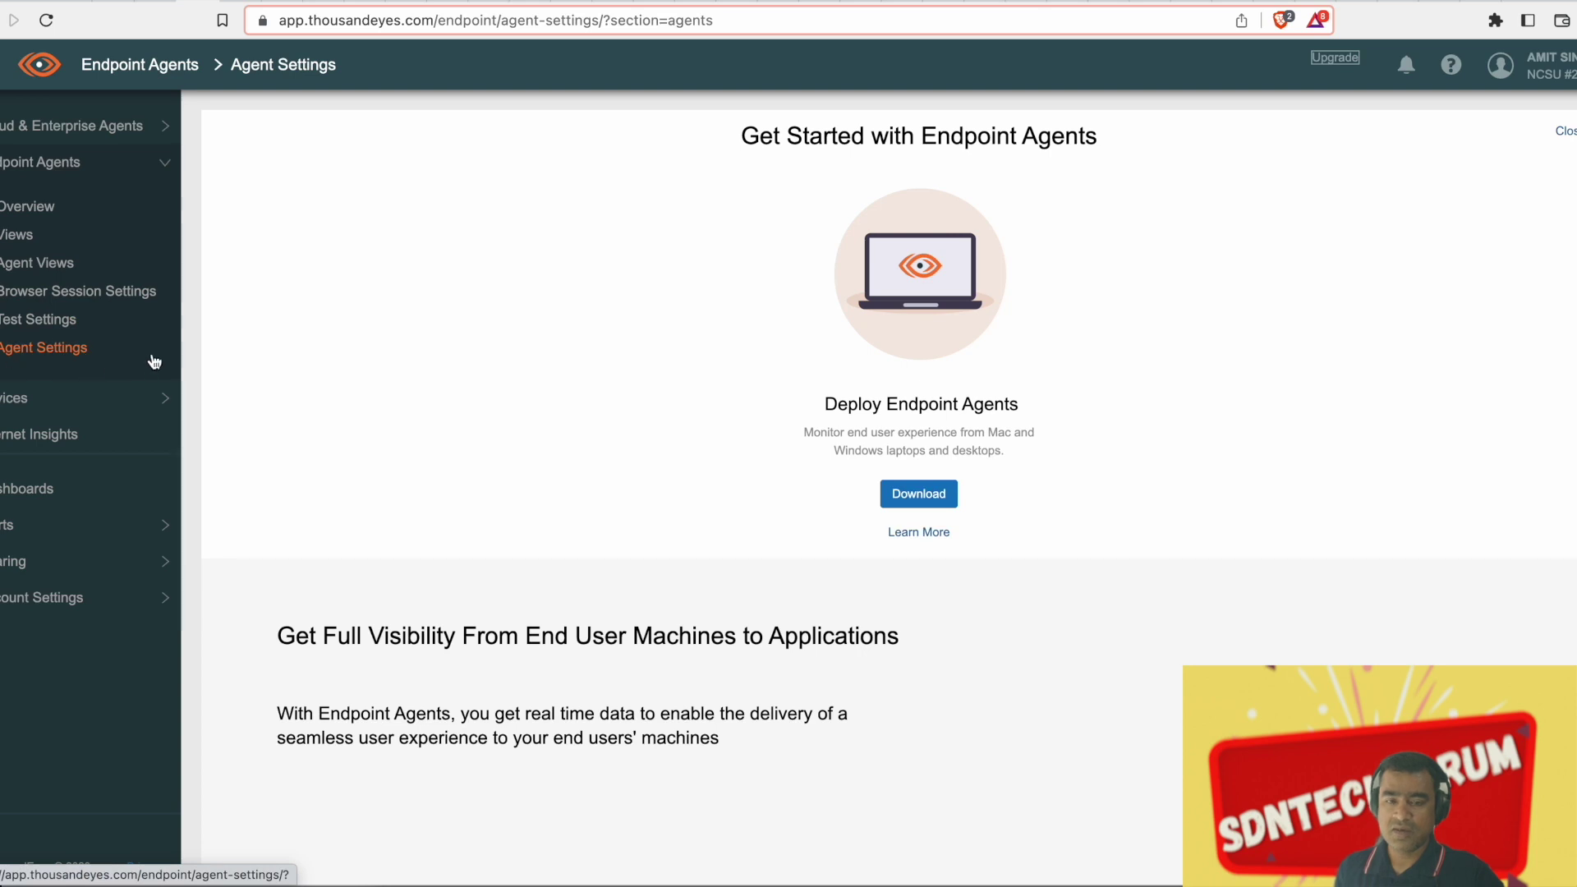
pyautogui.click(55, 212)
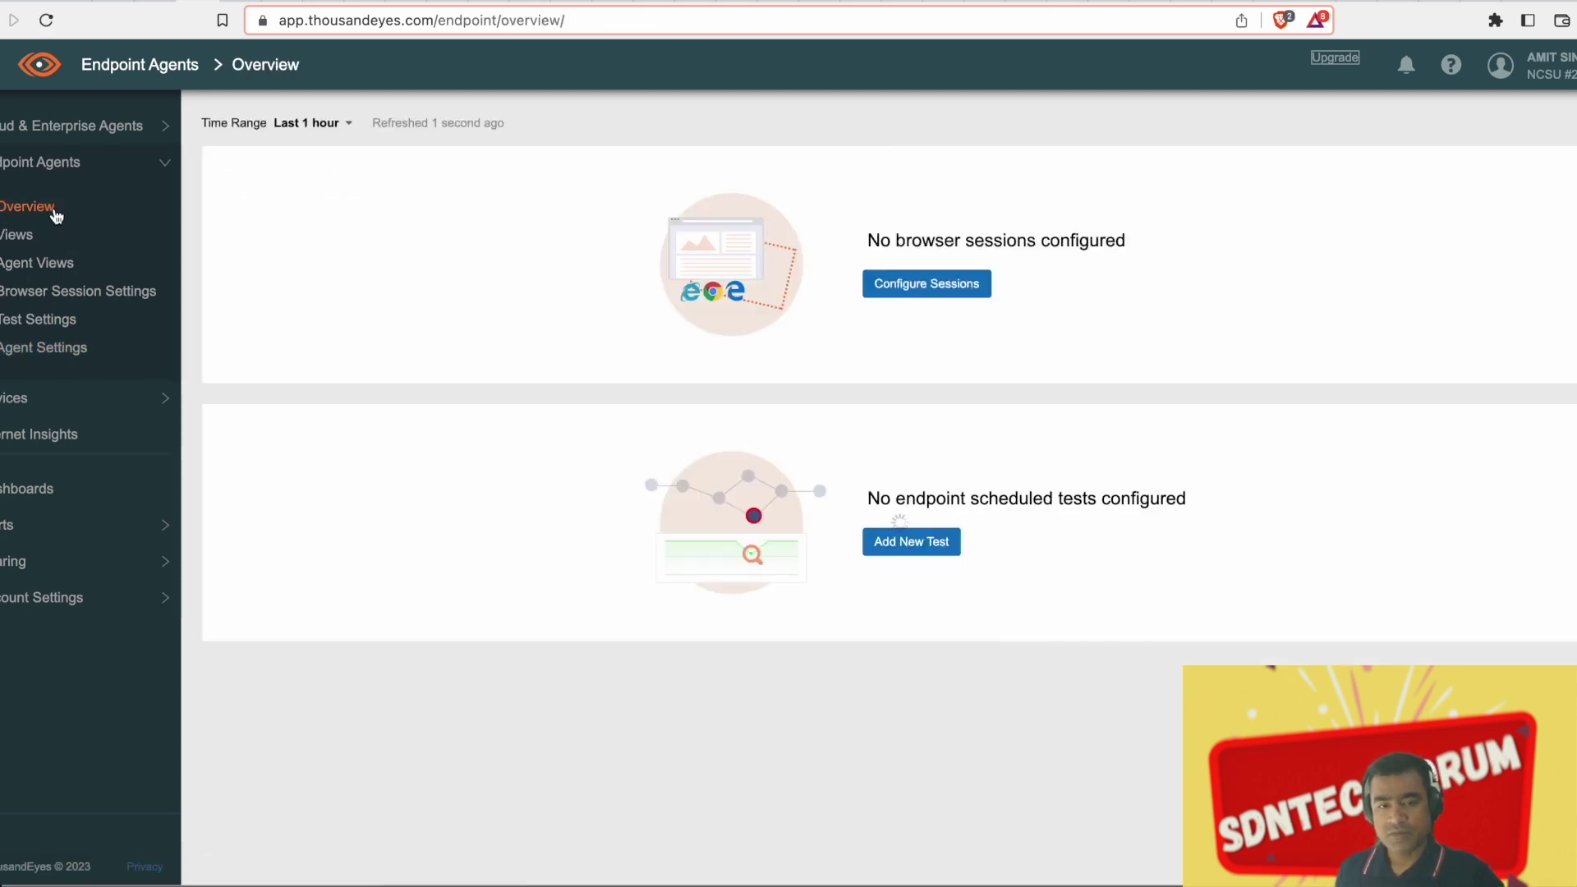
pyautogui.click(947, 294)
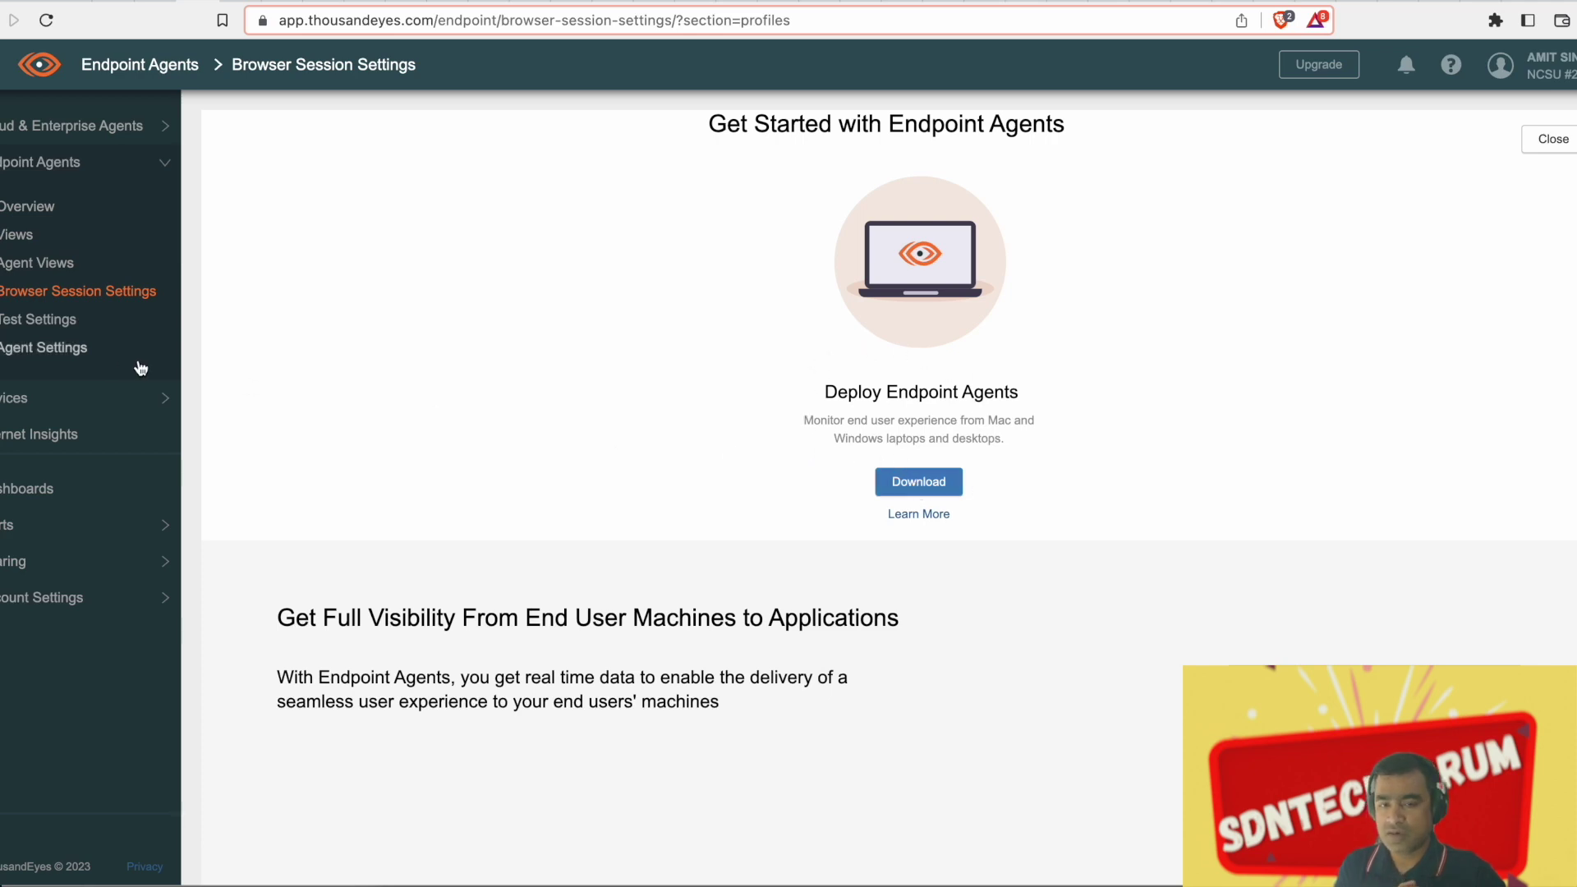
# Save the 7.2 MB x64 Windows MSI Endpoint Agent installer into Downloads
pyautogui.click(948, 491)
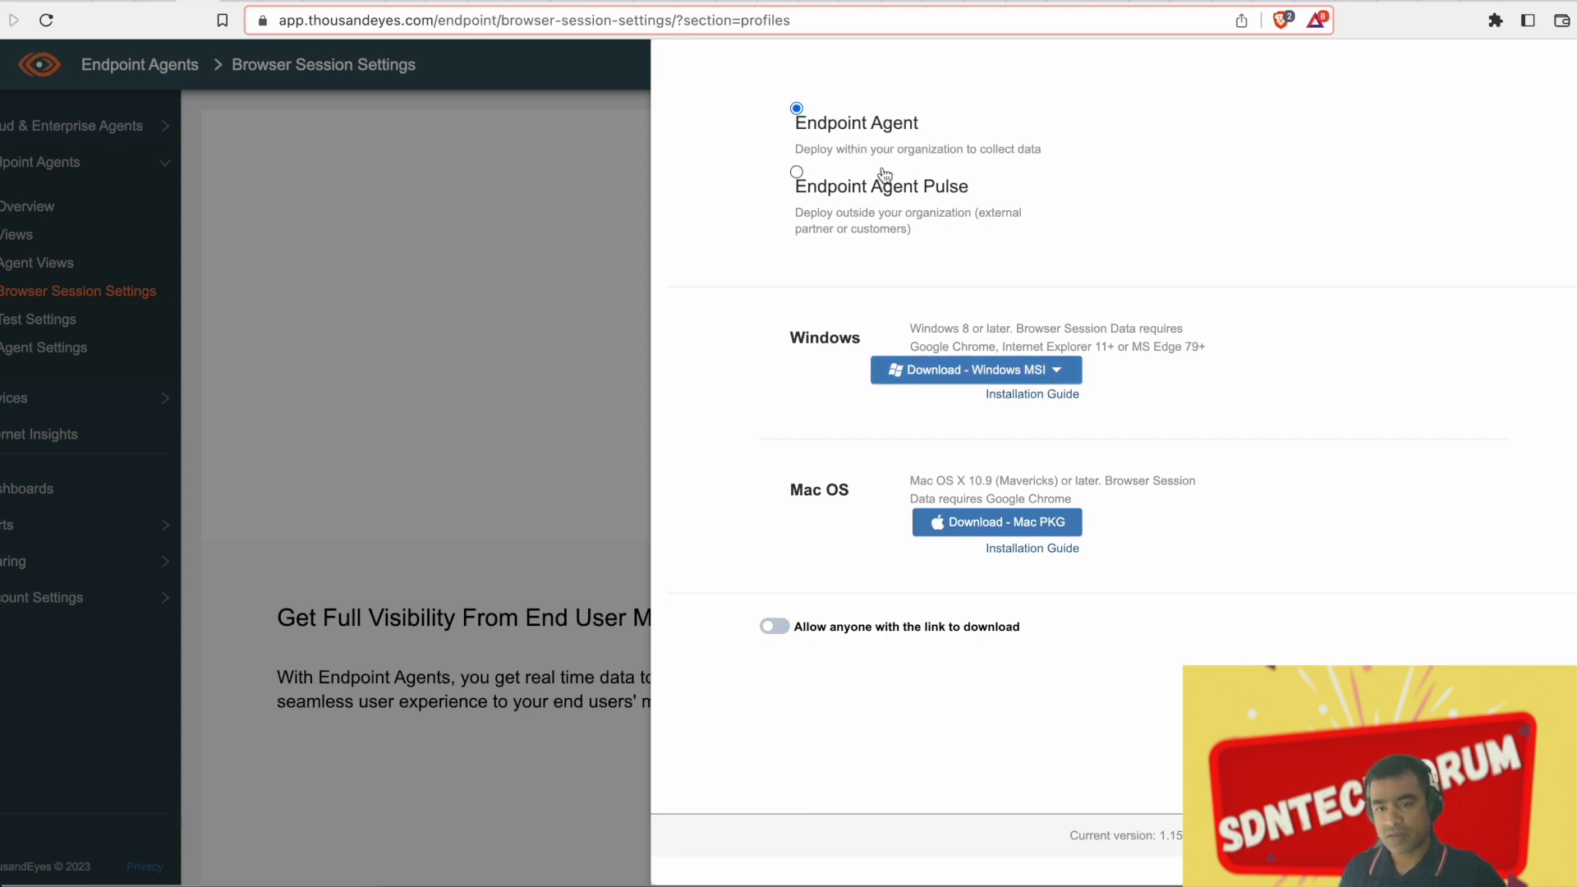
pyautogui.click(1017, 365)
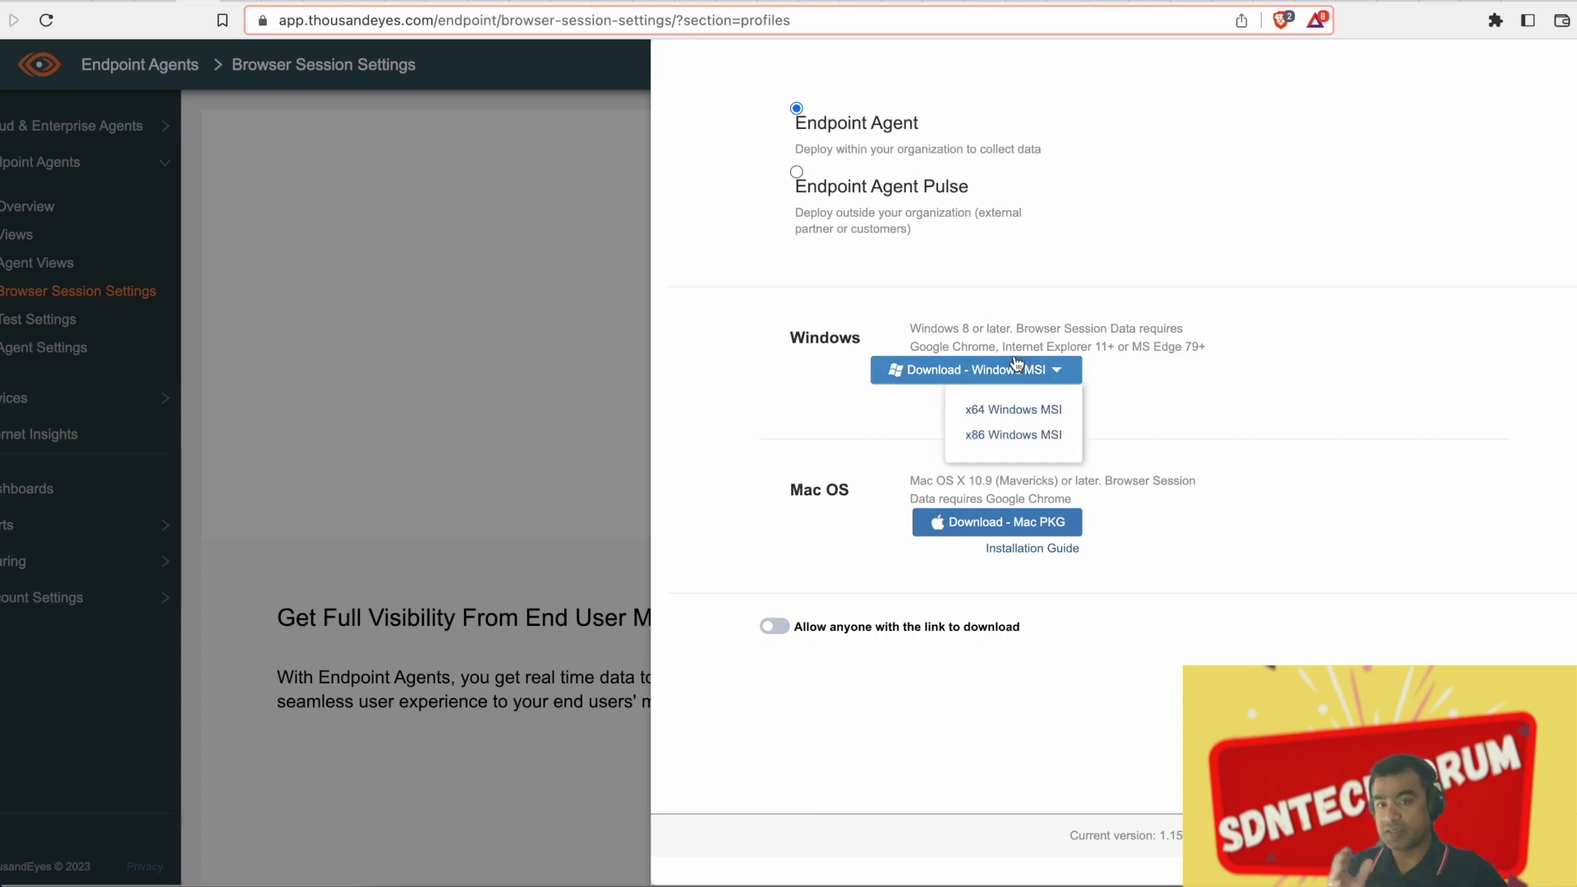
pyautogui.click(1051, 417)
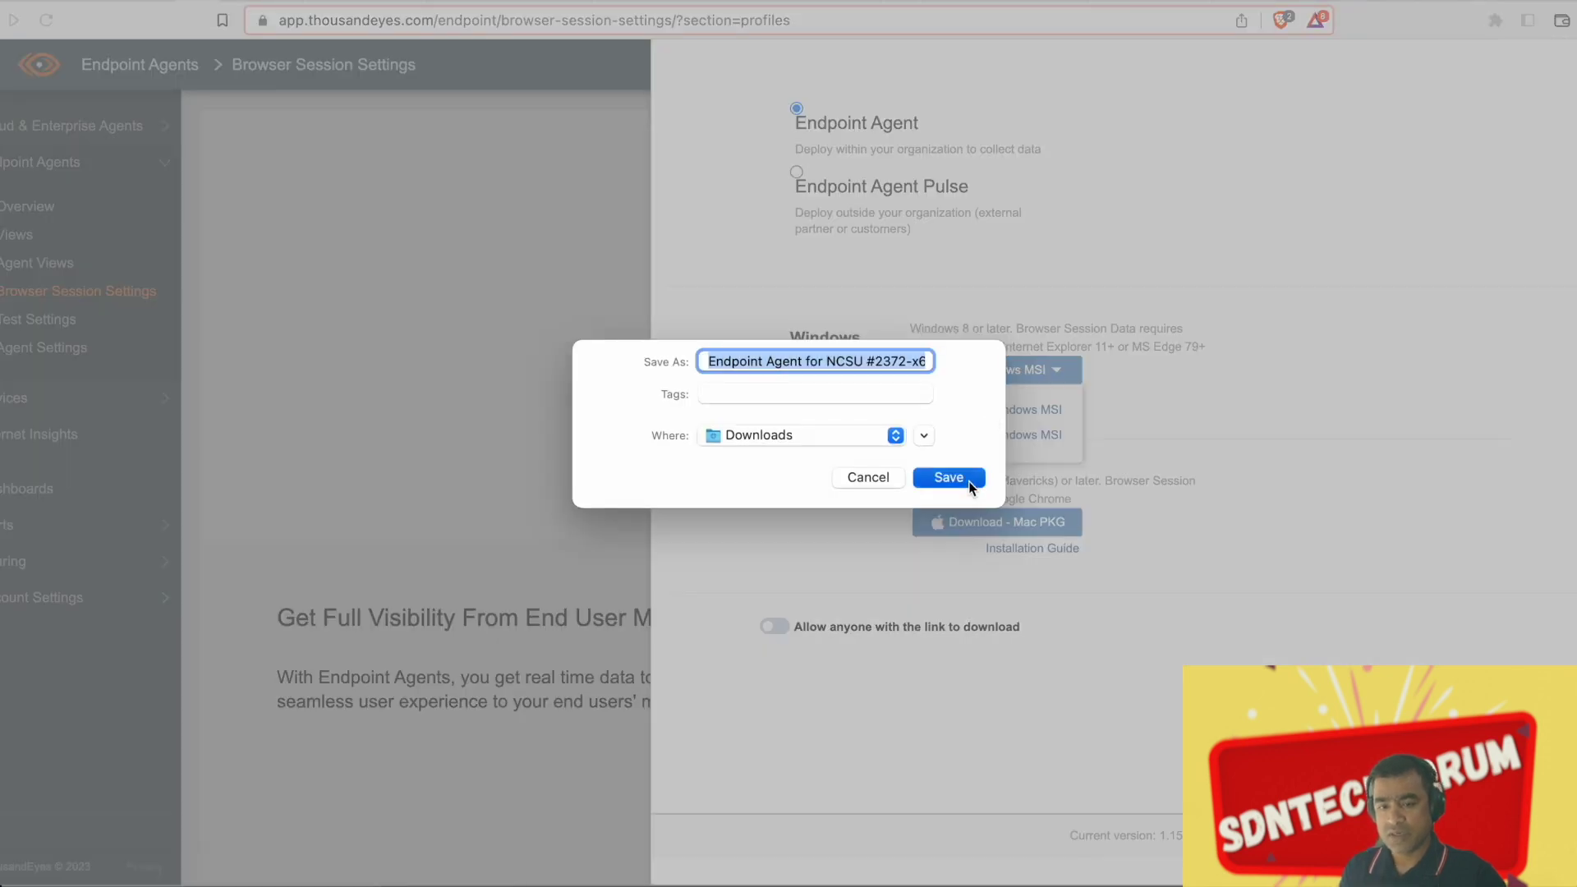
pyautogui.click(949, 478)
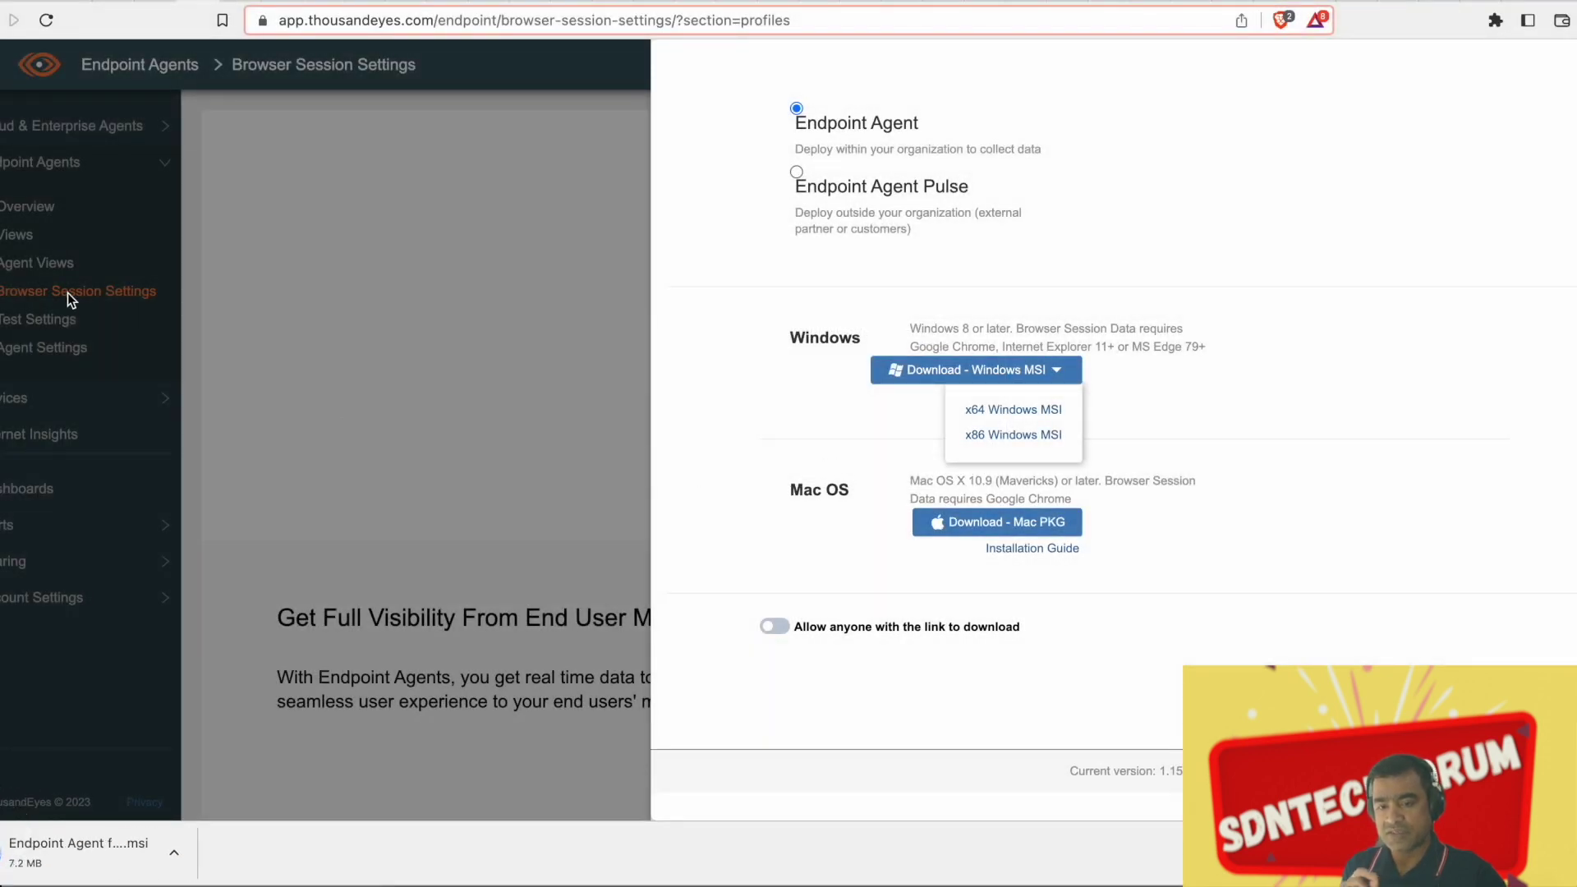
# Install the MSI from File Explorer, accepting the license and keeping the default features
pyautogui.click(111, 238)
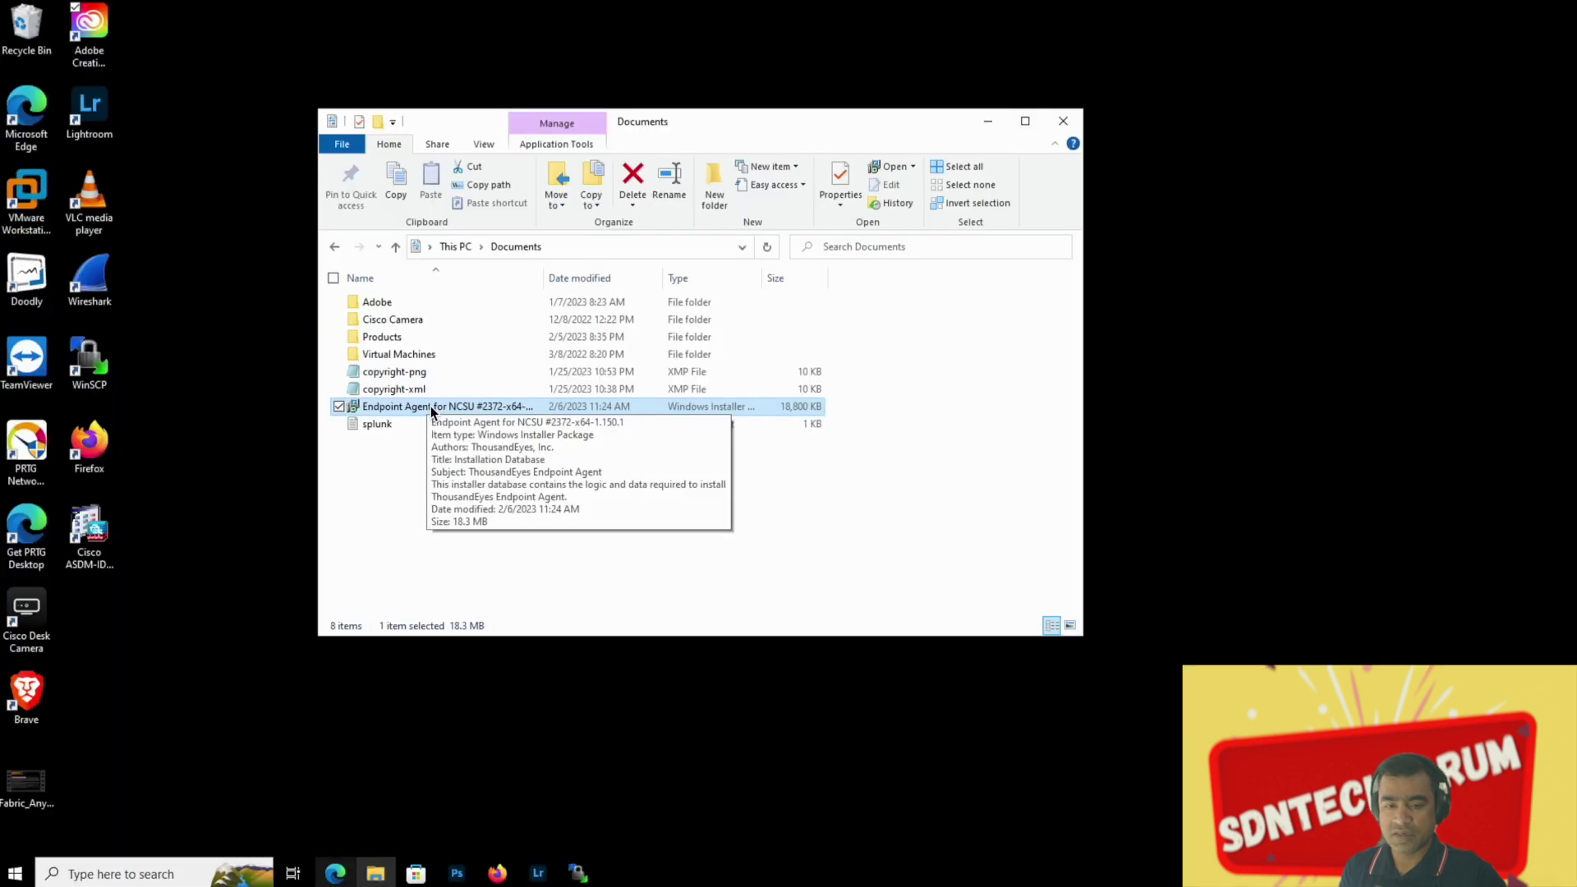
pyautogui.rightClick(432, 411)
pyautogui.click(516, 417)
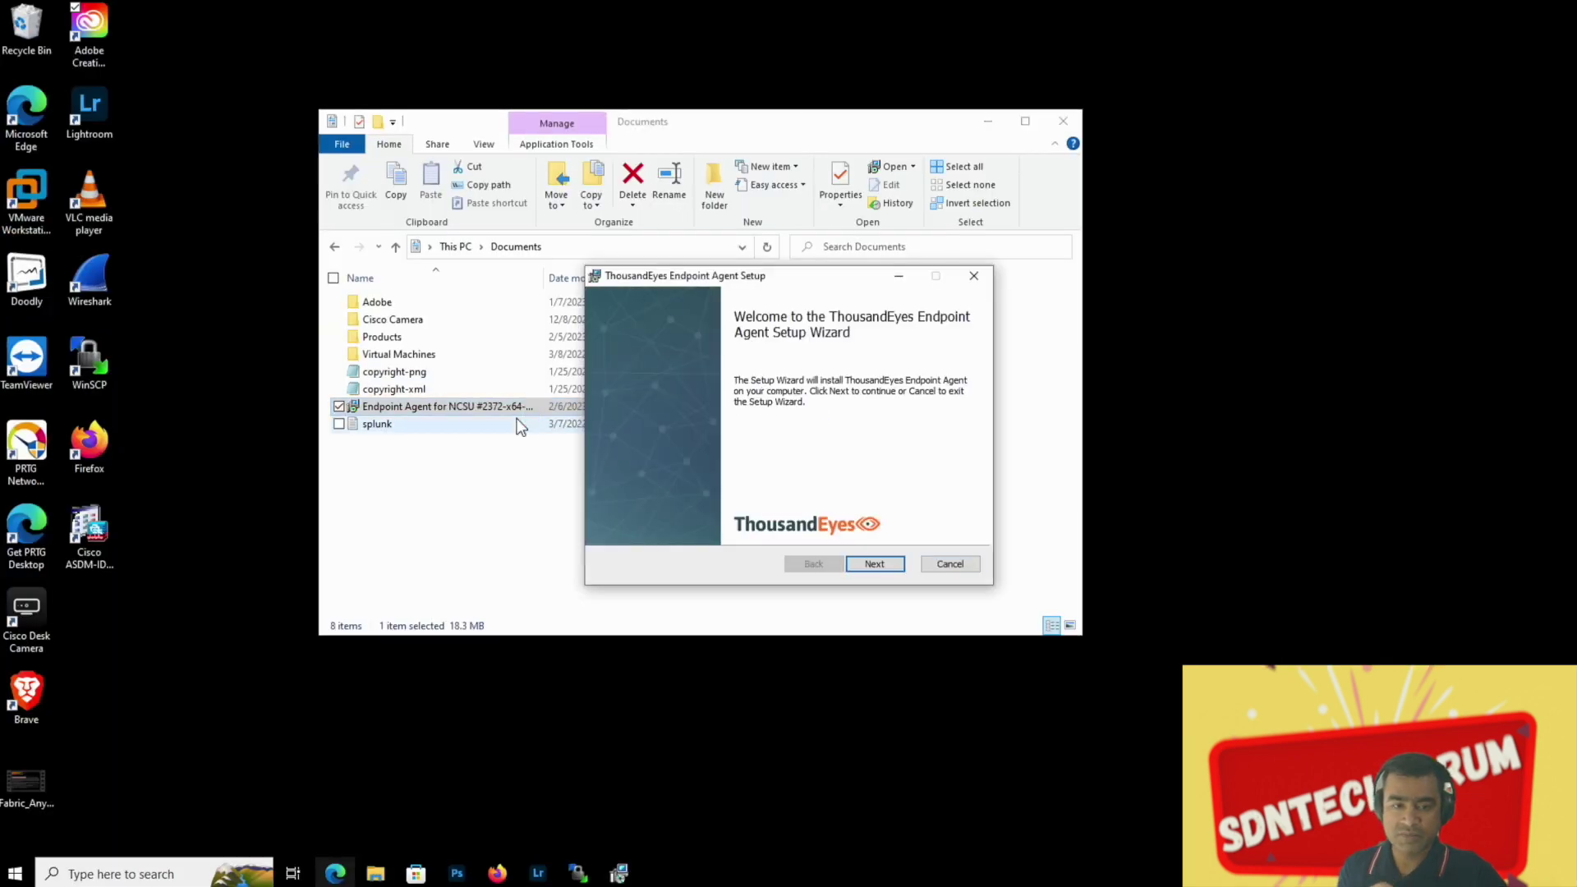
pyautogui.click(875, 564)
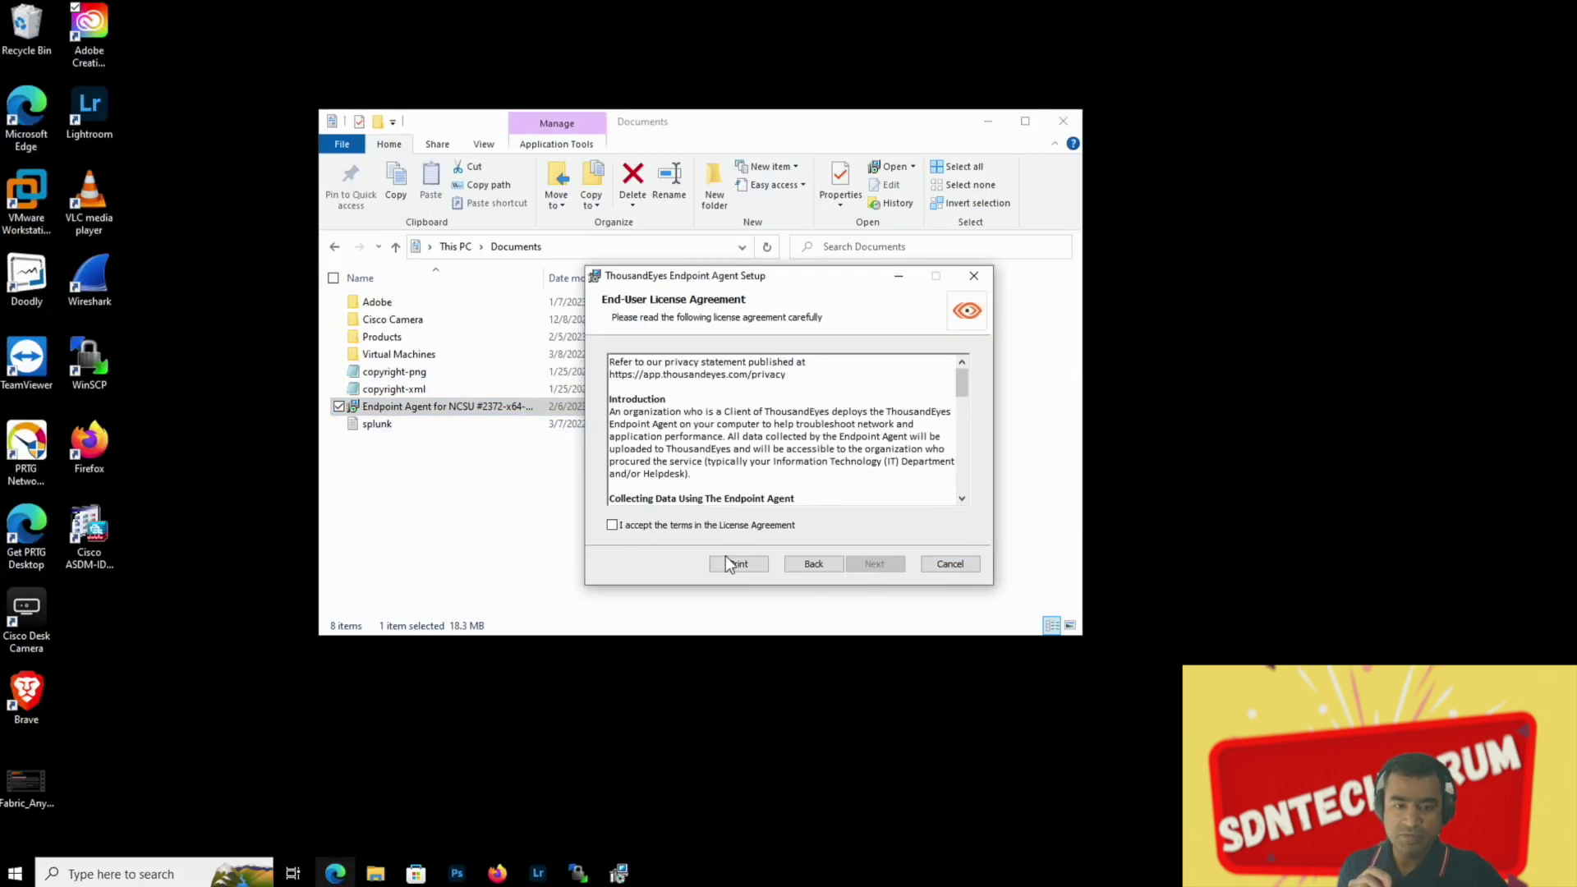
pyautogui.click(612, 524)
pyautogui.click(884, 565)
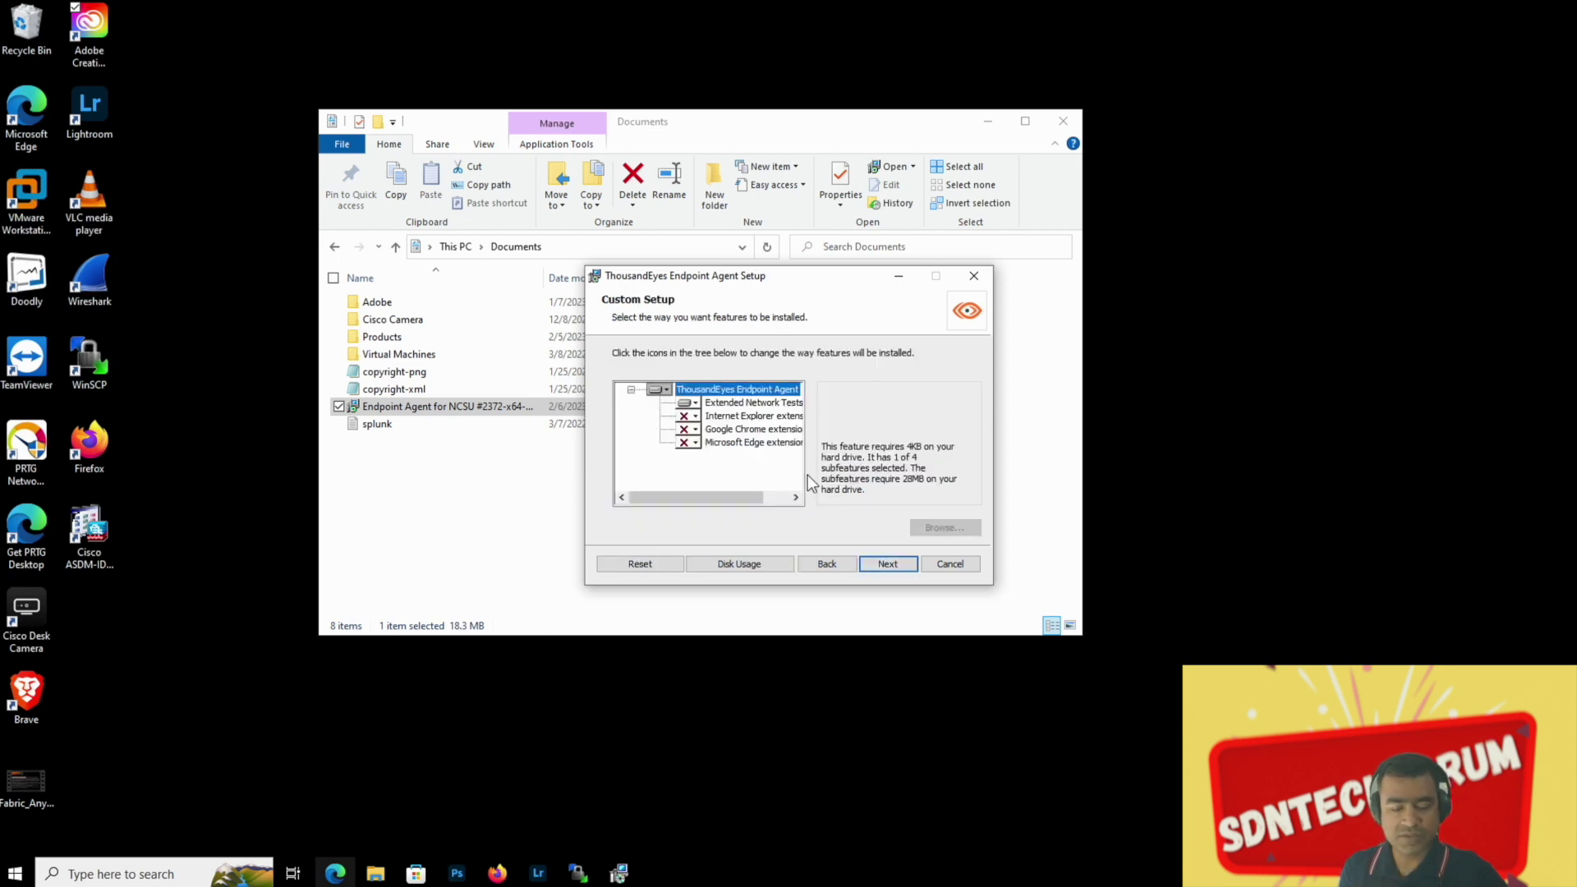
pyautogui.click(897, 565)
pyautogui.click(878, 565)
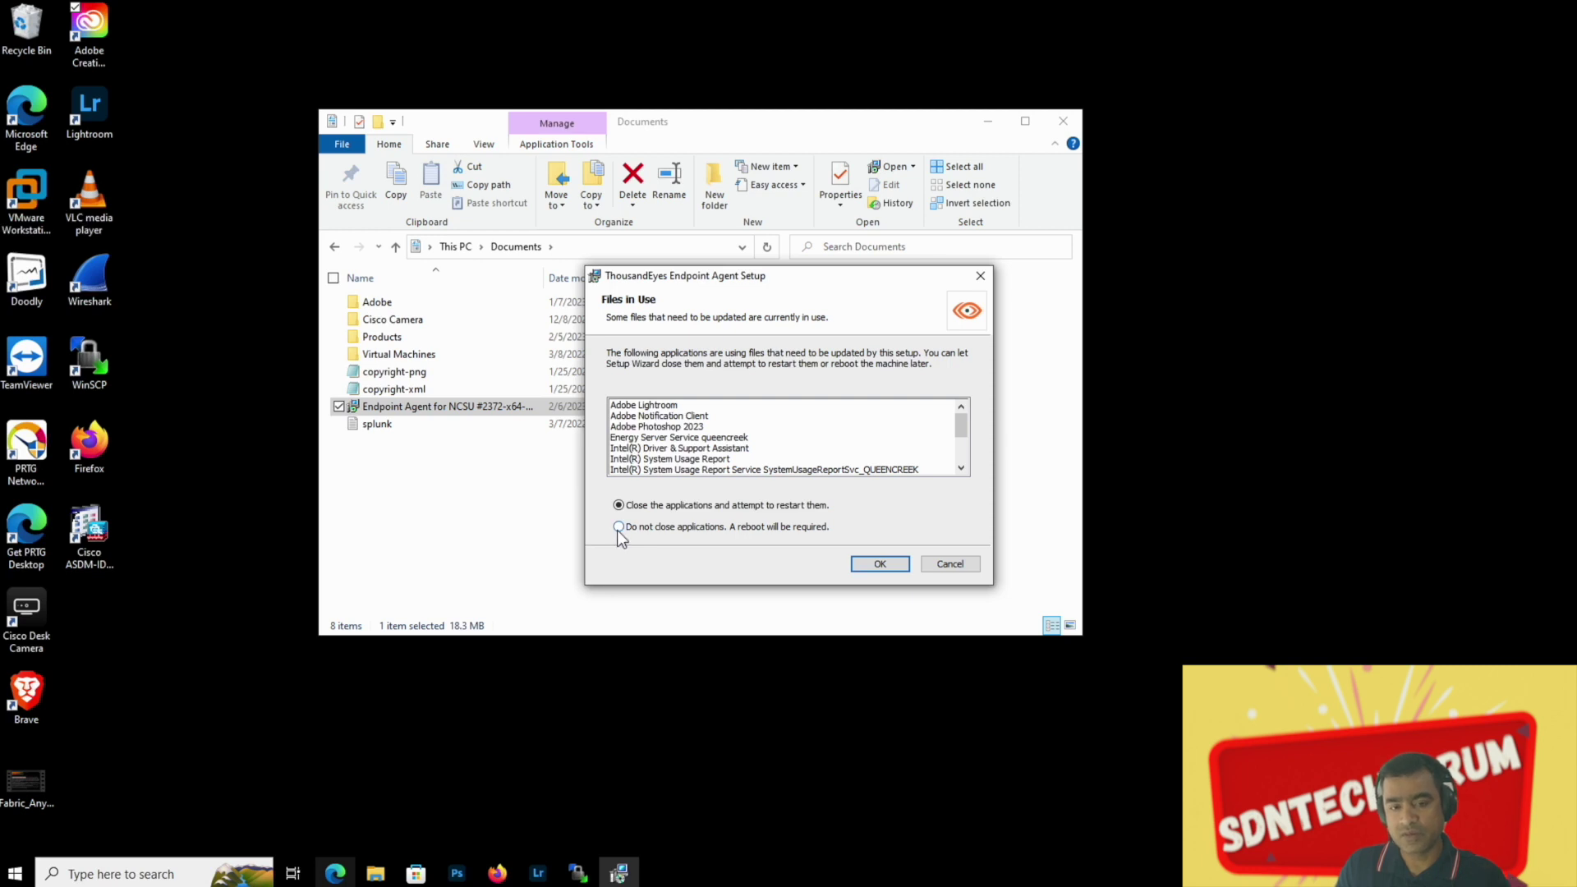
# Let setup close apps using its files, finish the wizard and restart the PC
pyautogui.click(893, 564)
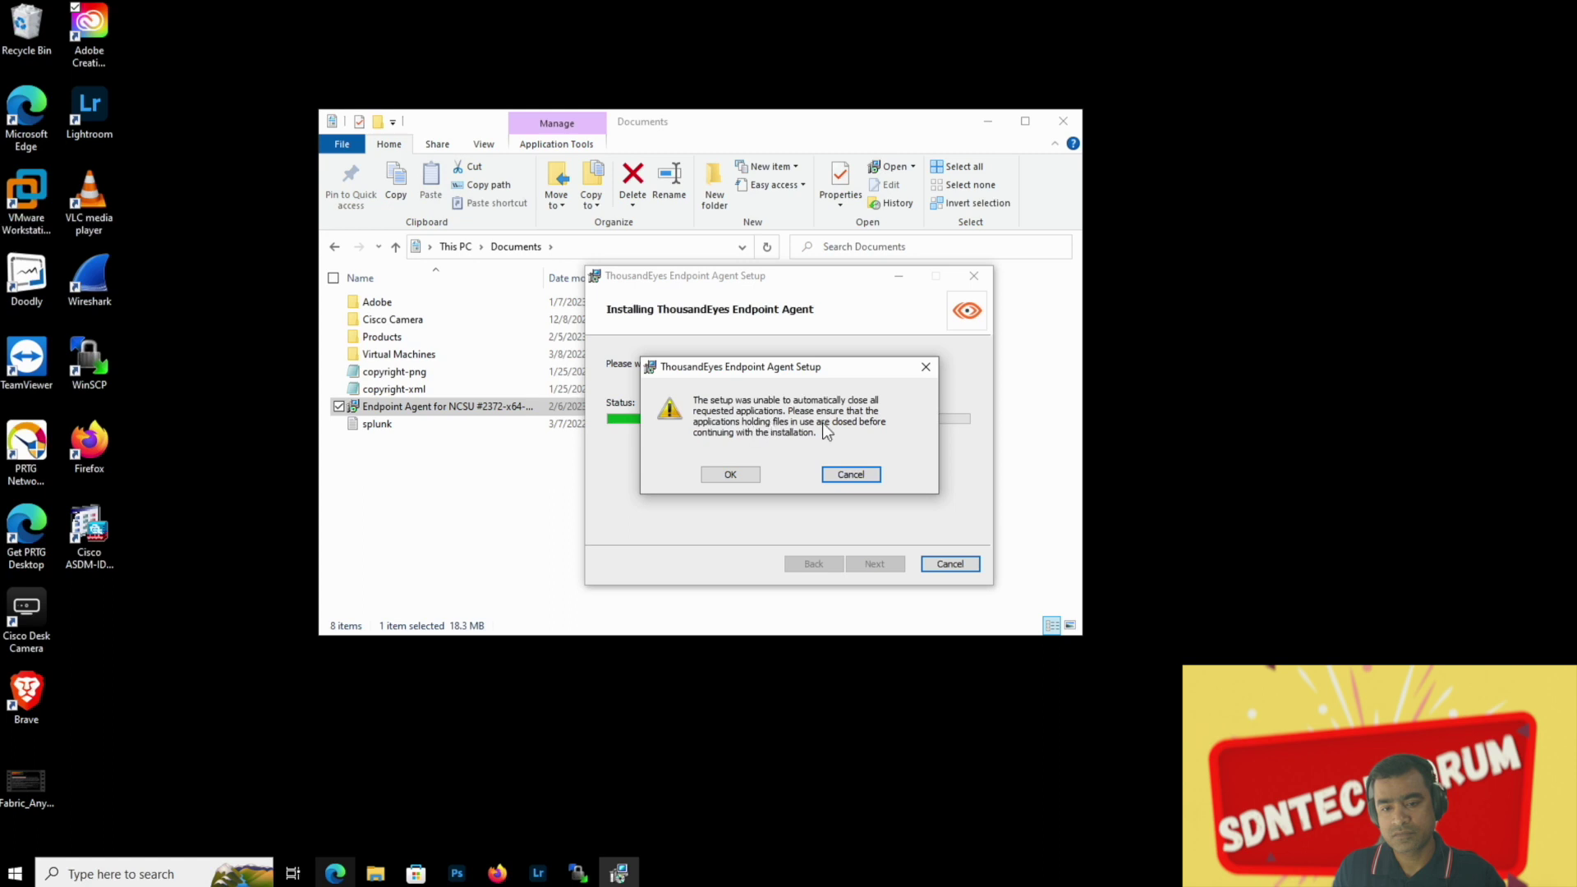
pyautogui.click(742, 478)
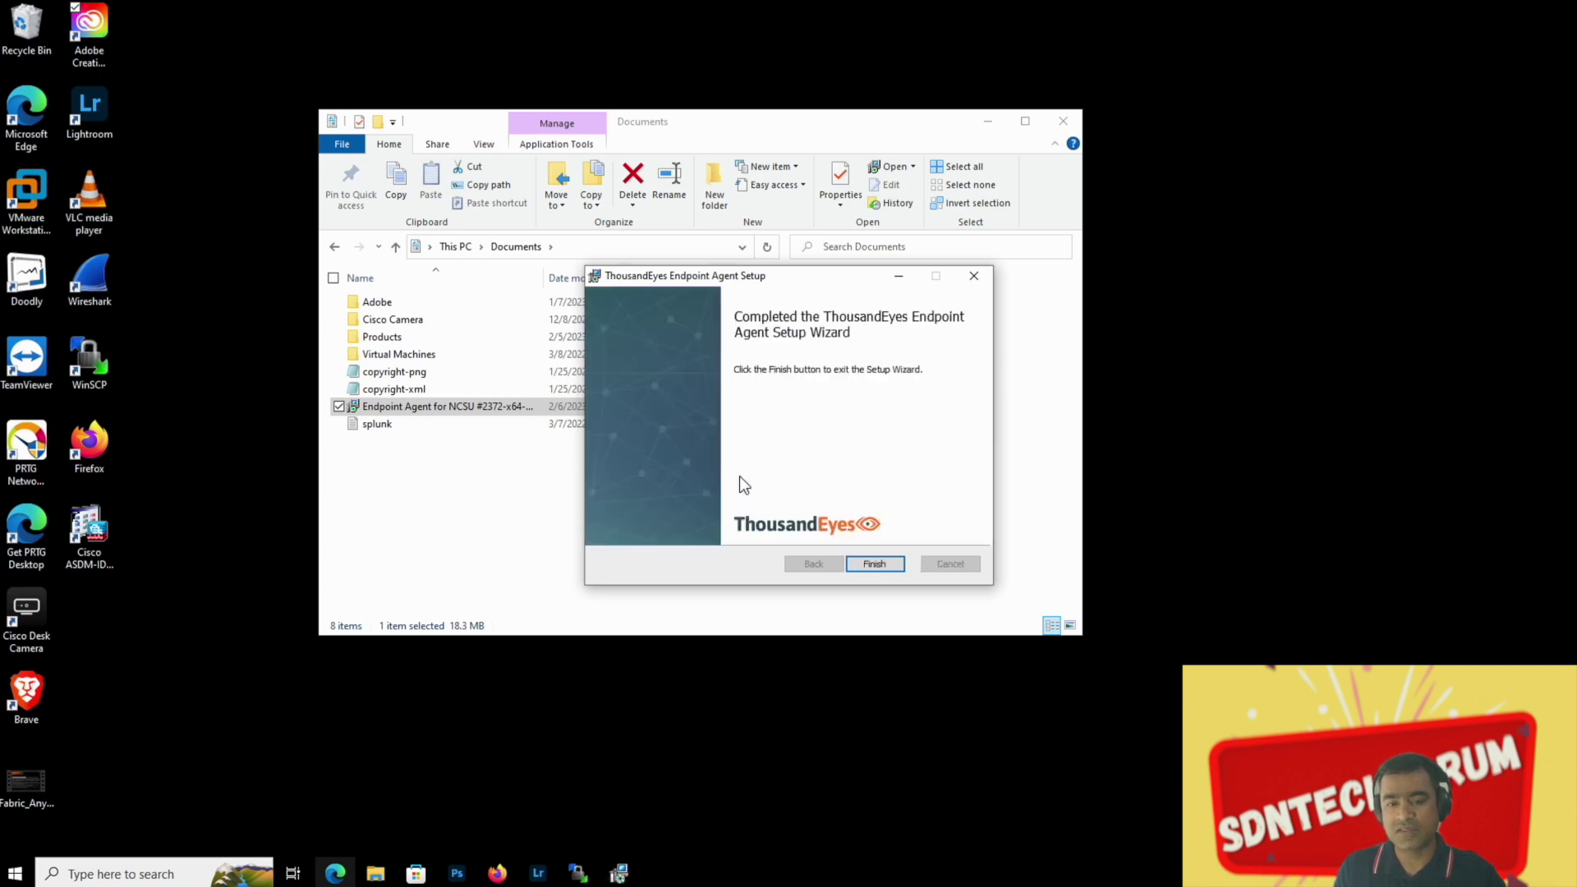
pyautogui.click(891, 564)
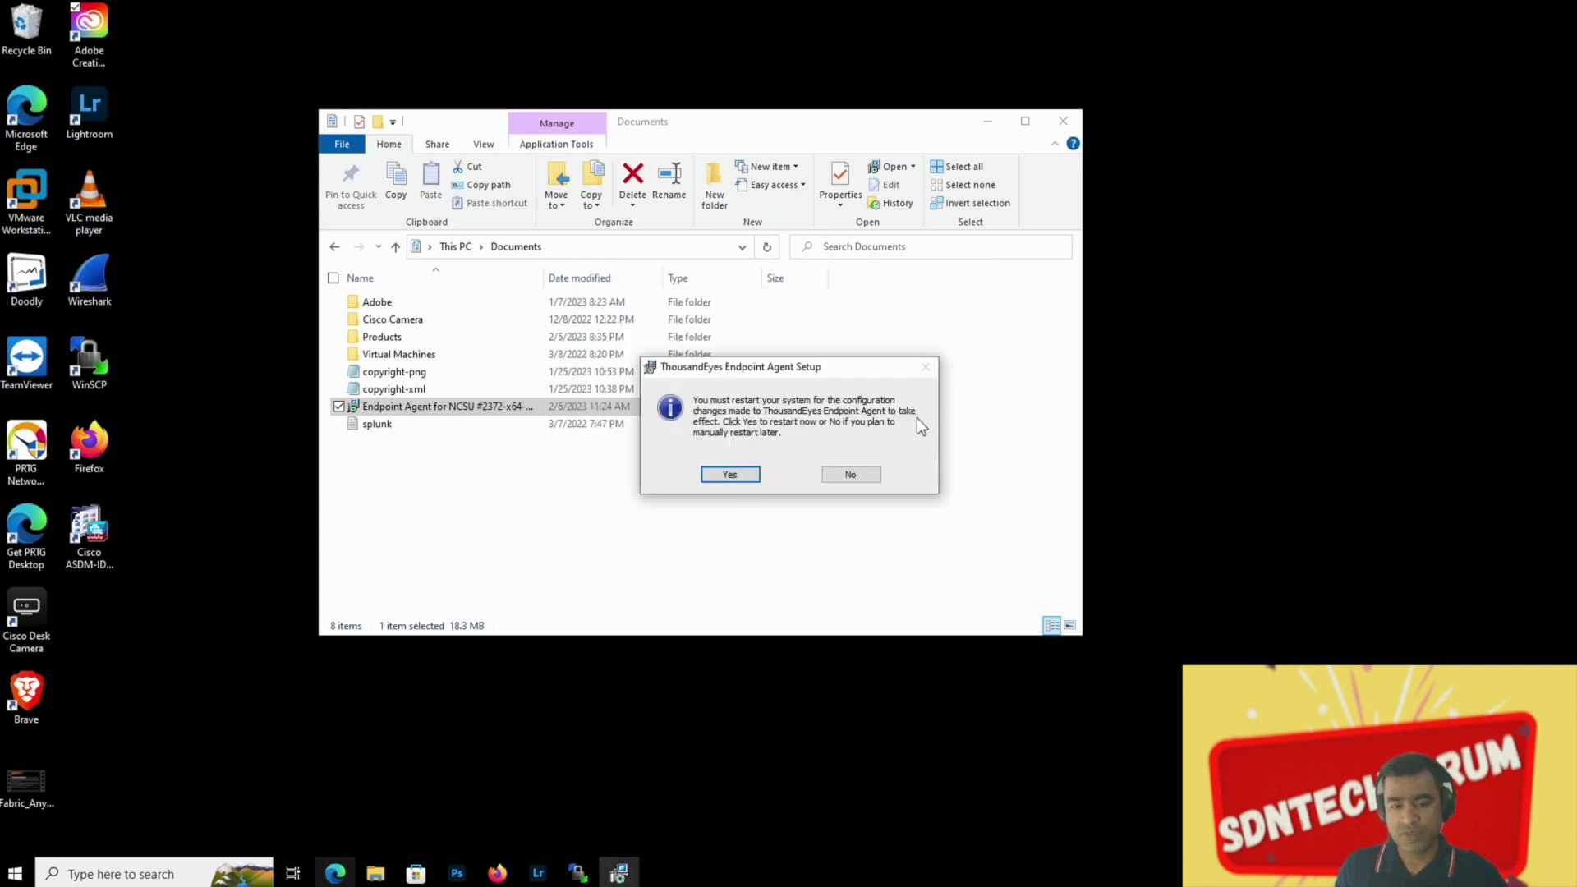
pyautogui.click(751, 475)
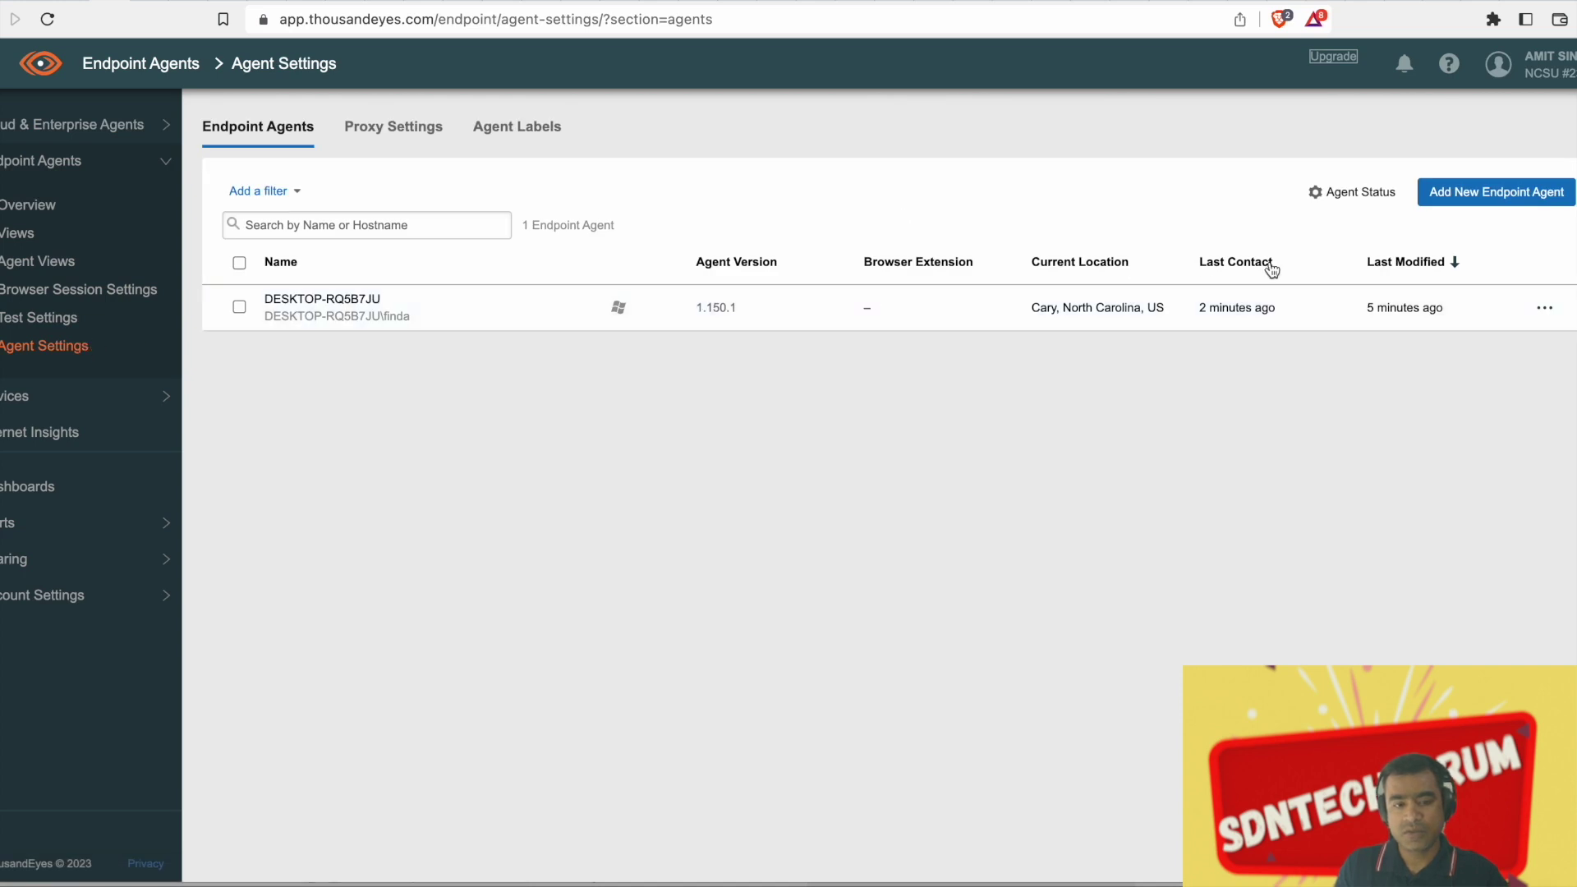
# Check the desktop agent's actions and Agent Status settings, then go to the empty Test Settings list
pyautogui.click(1544, 310)
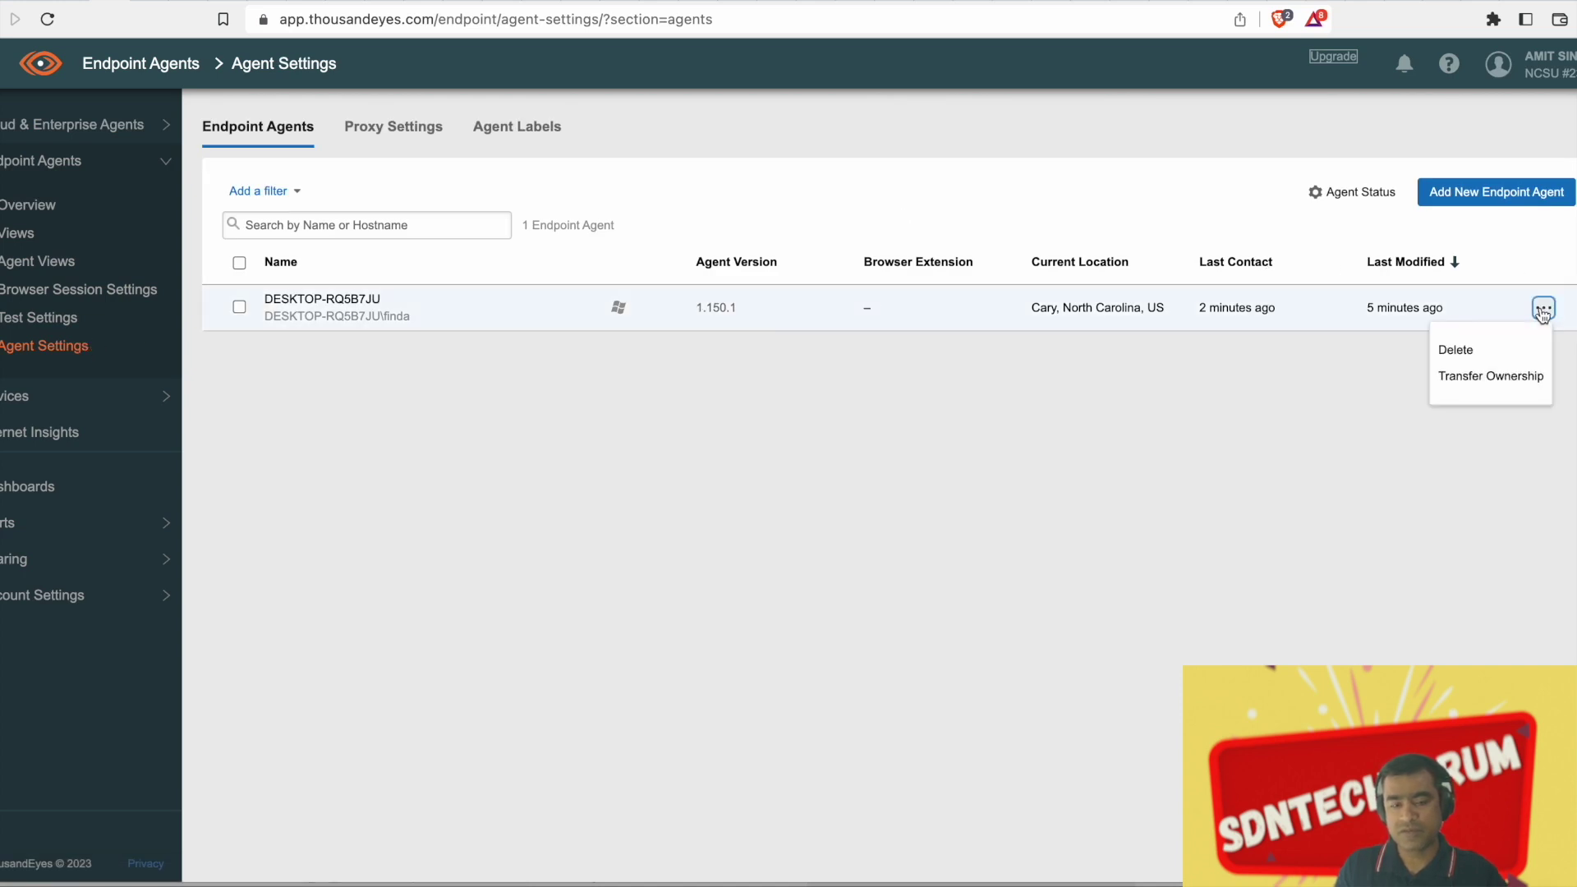
pyautogui.click(1138, 434)
pyautogui.click(1317, 191)
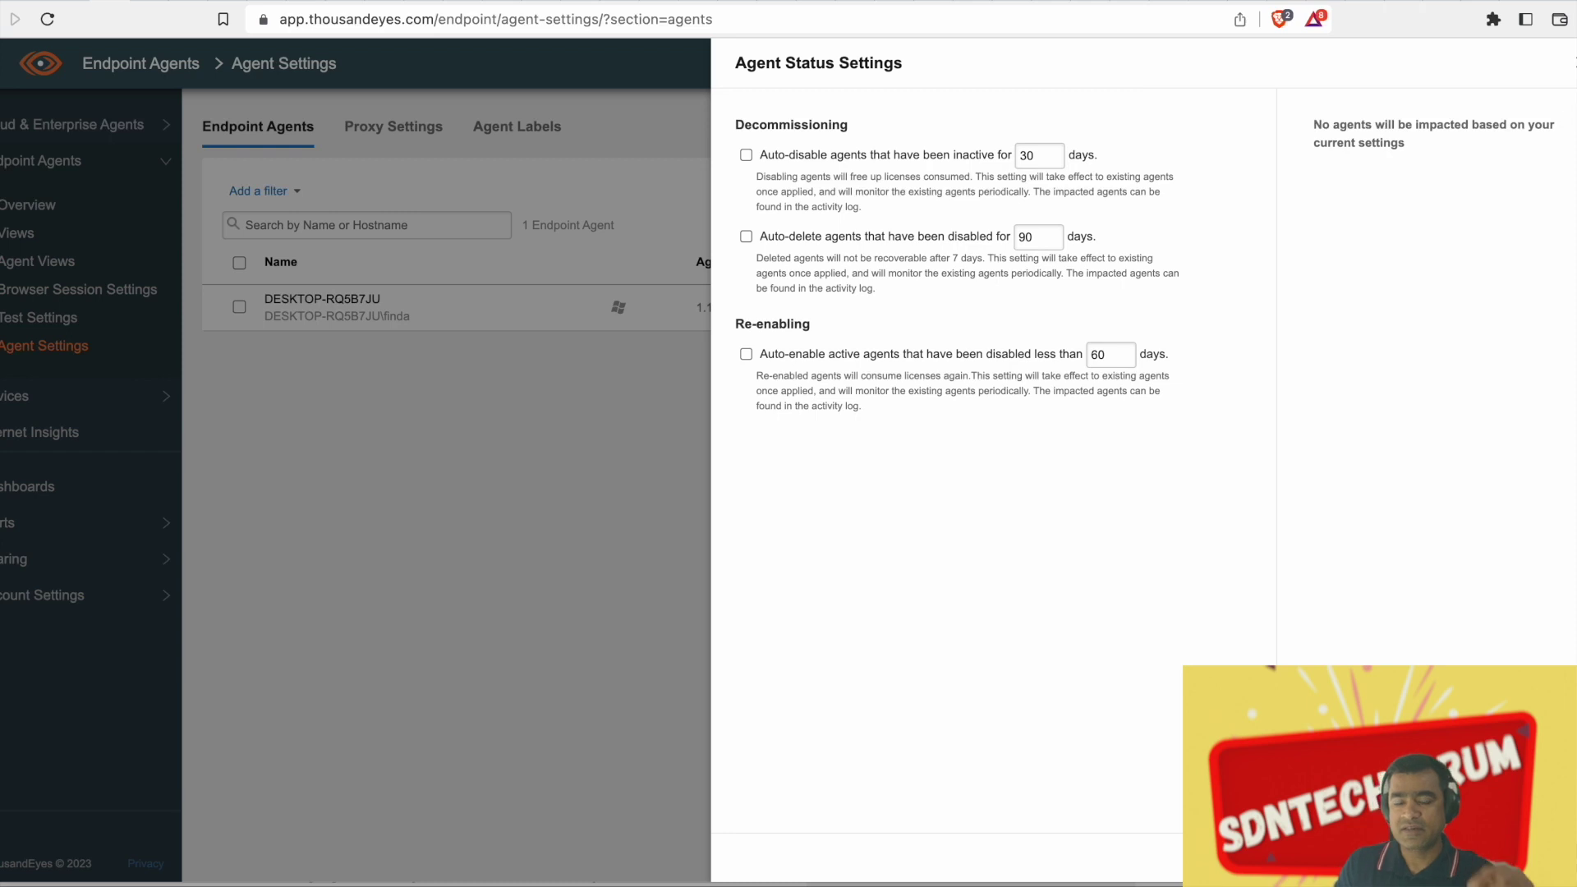
pyautogui.press('Escape')
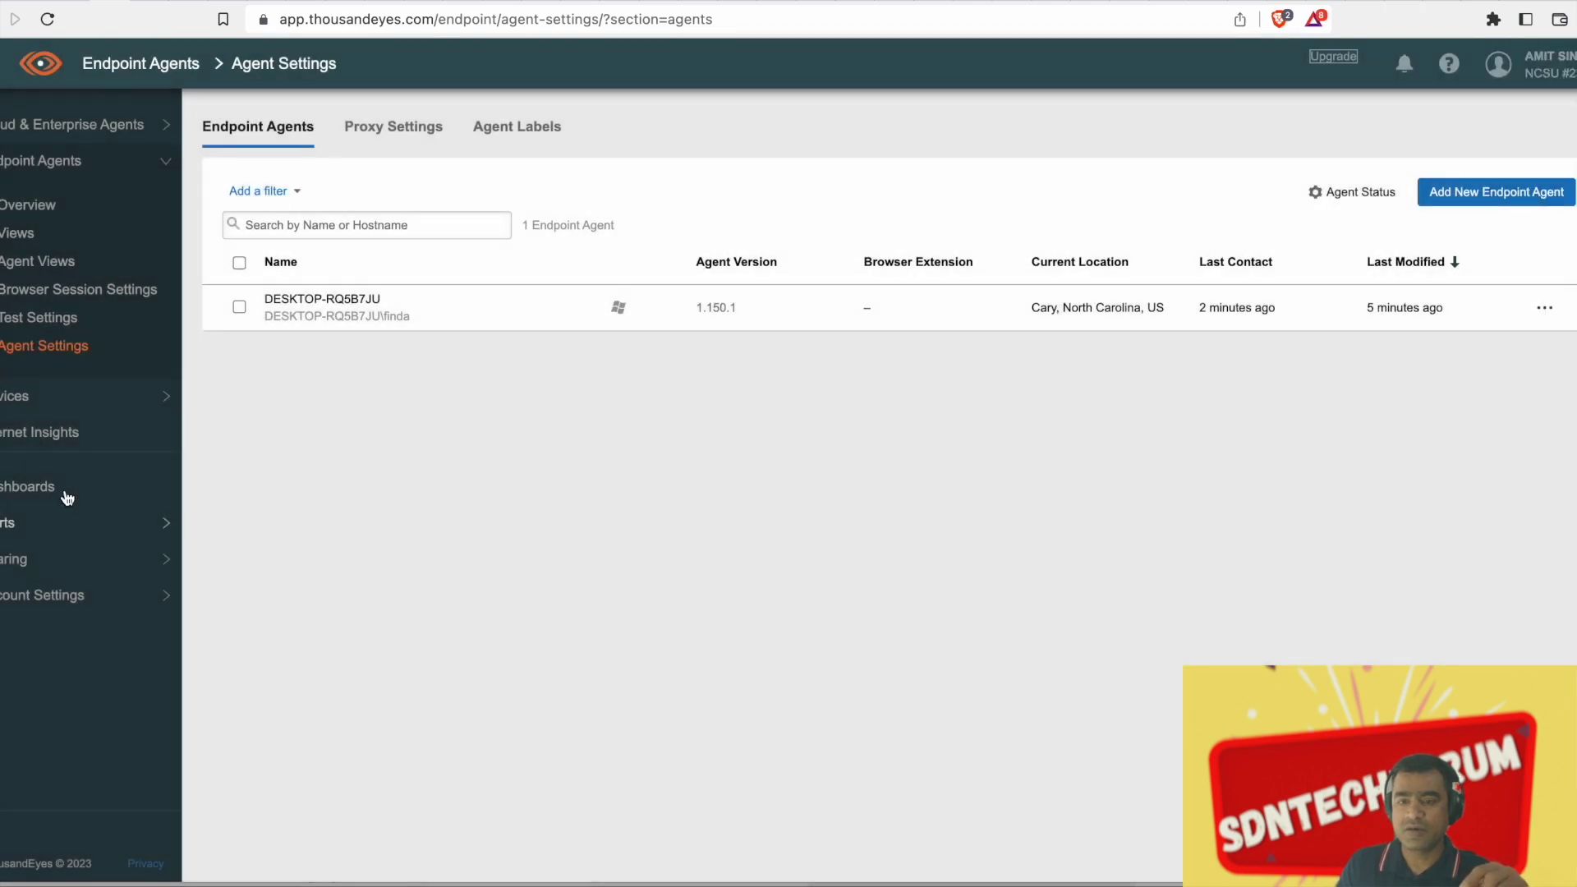
pyautogui.click(41, 319)
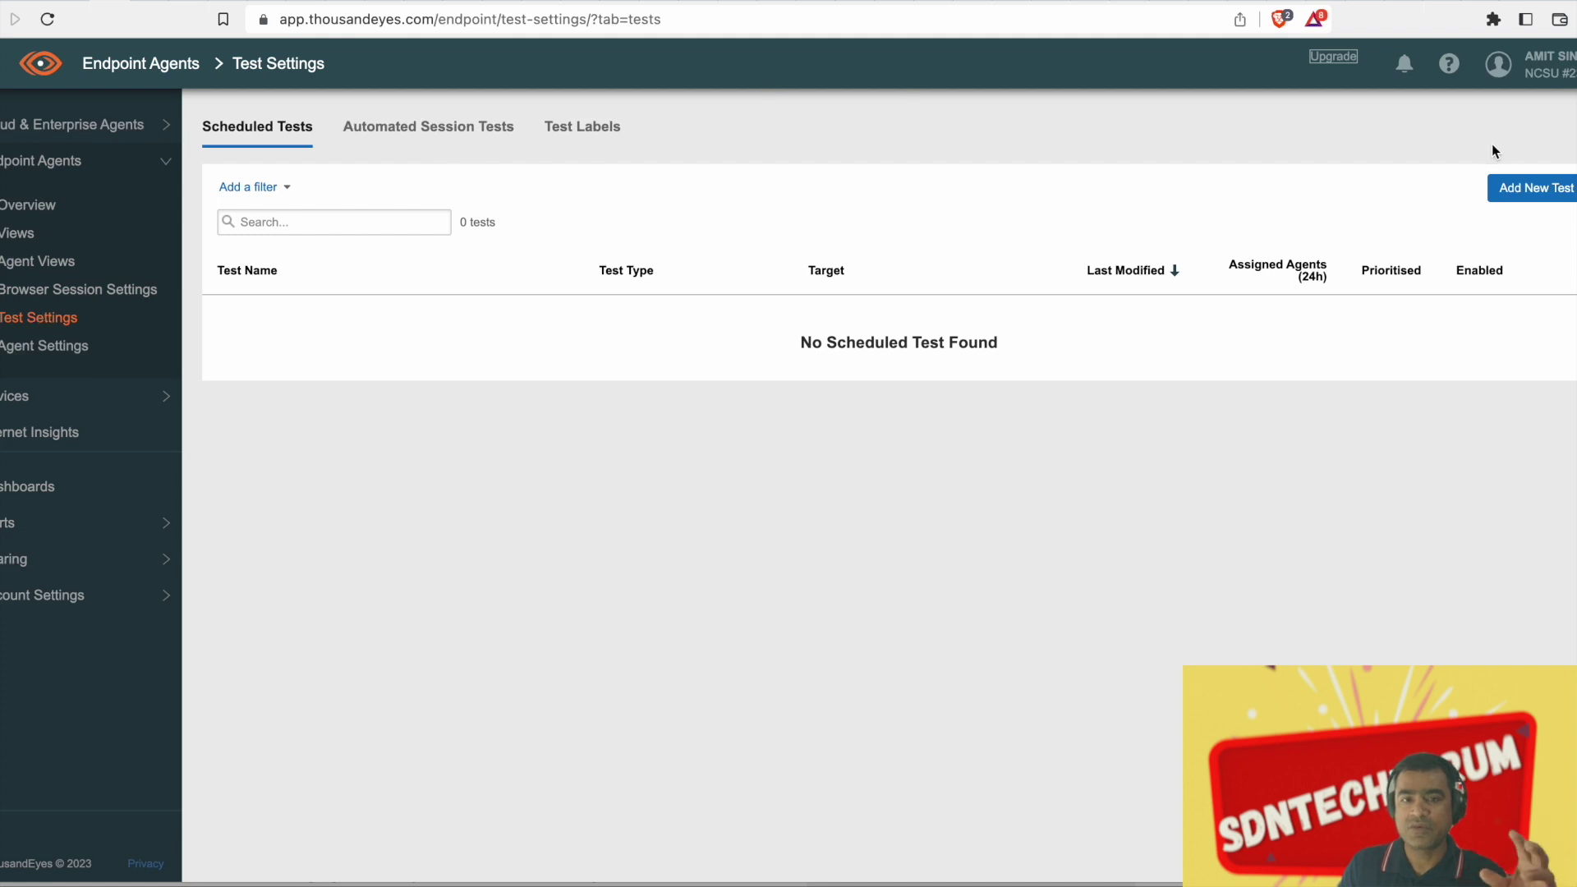
pyautogui.click(1522, 184)
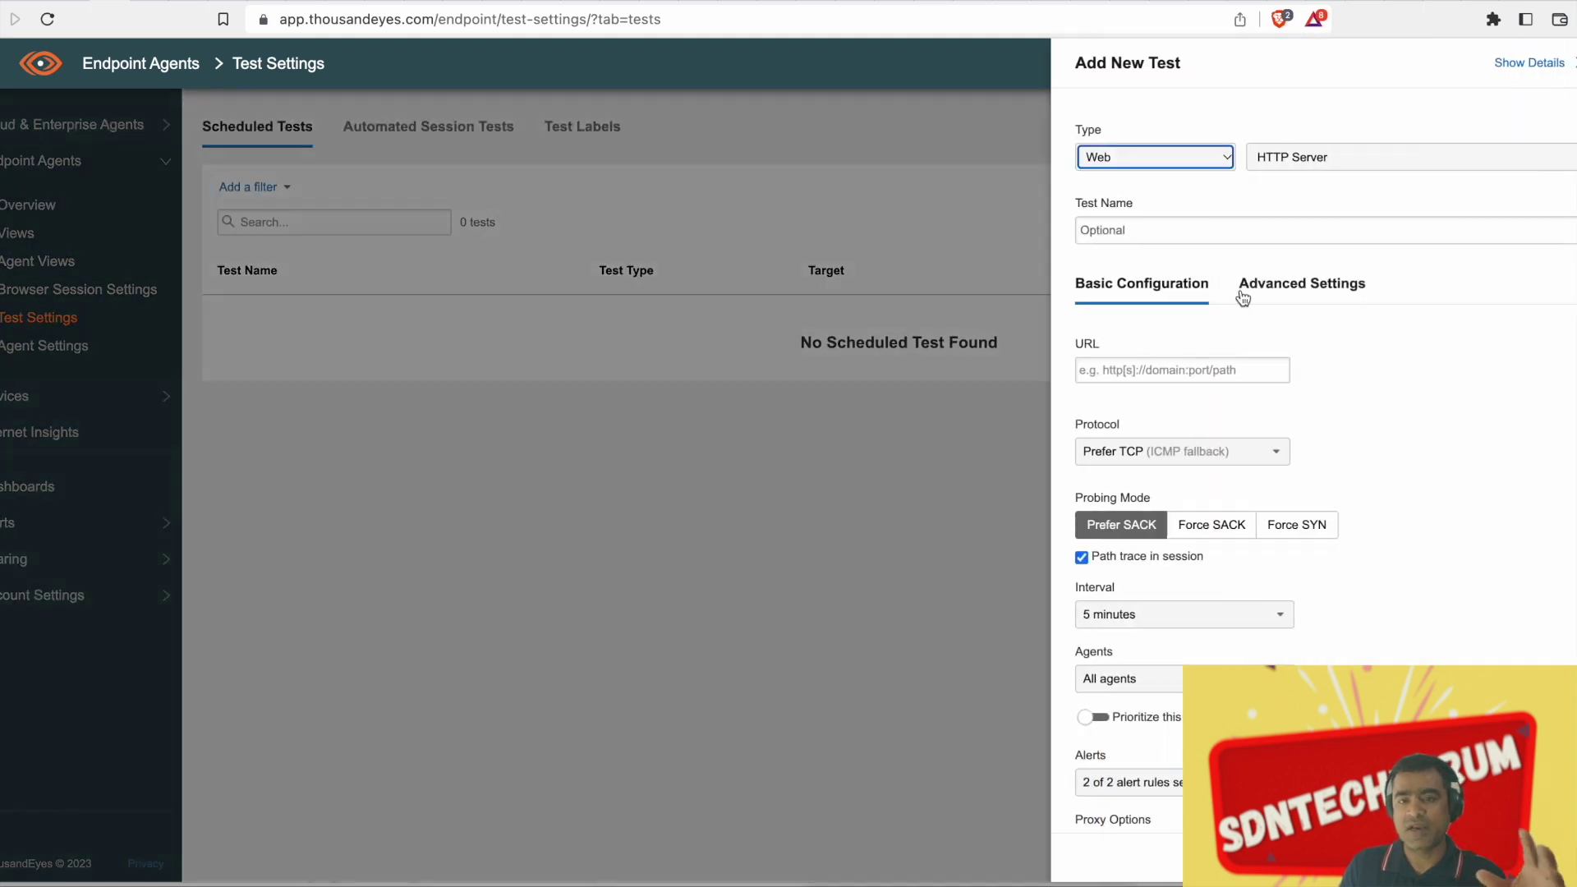
pyautogui.click(1227, 156)
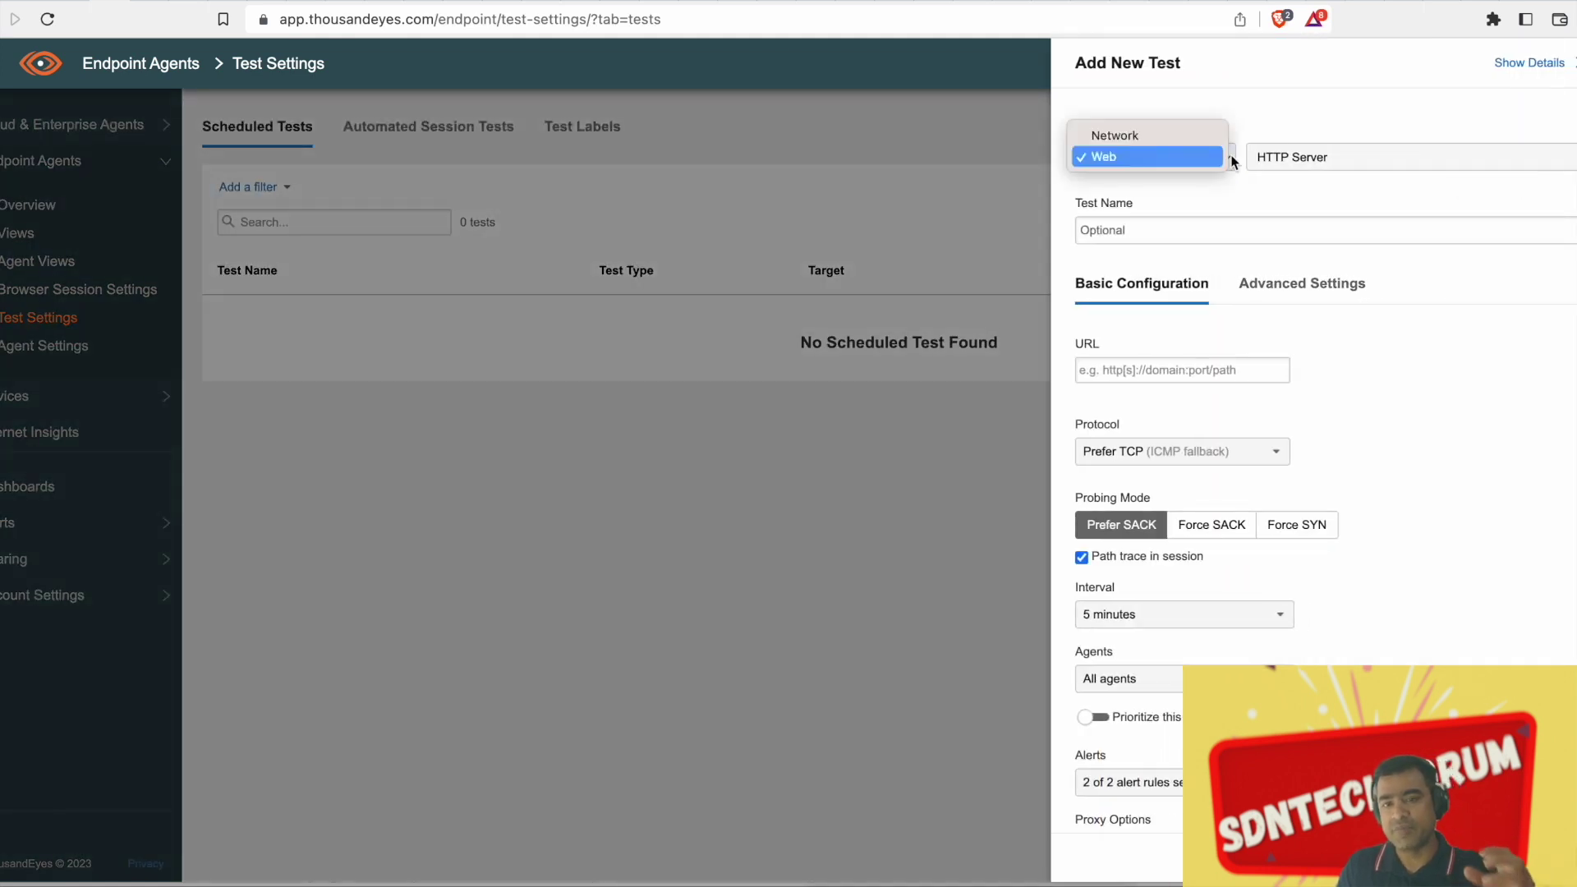
pyautogui.click(1251, 110)
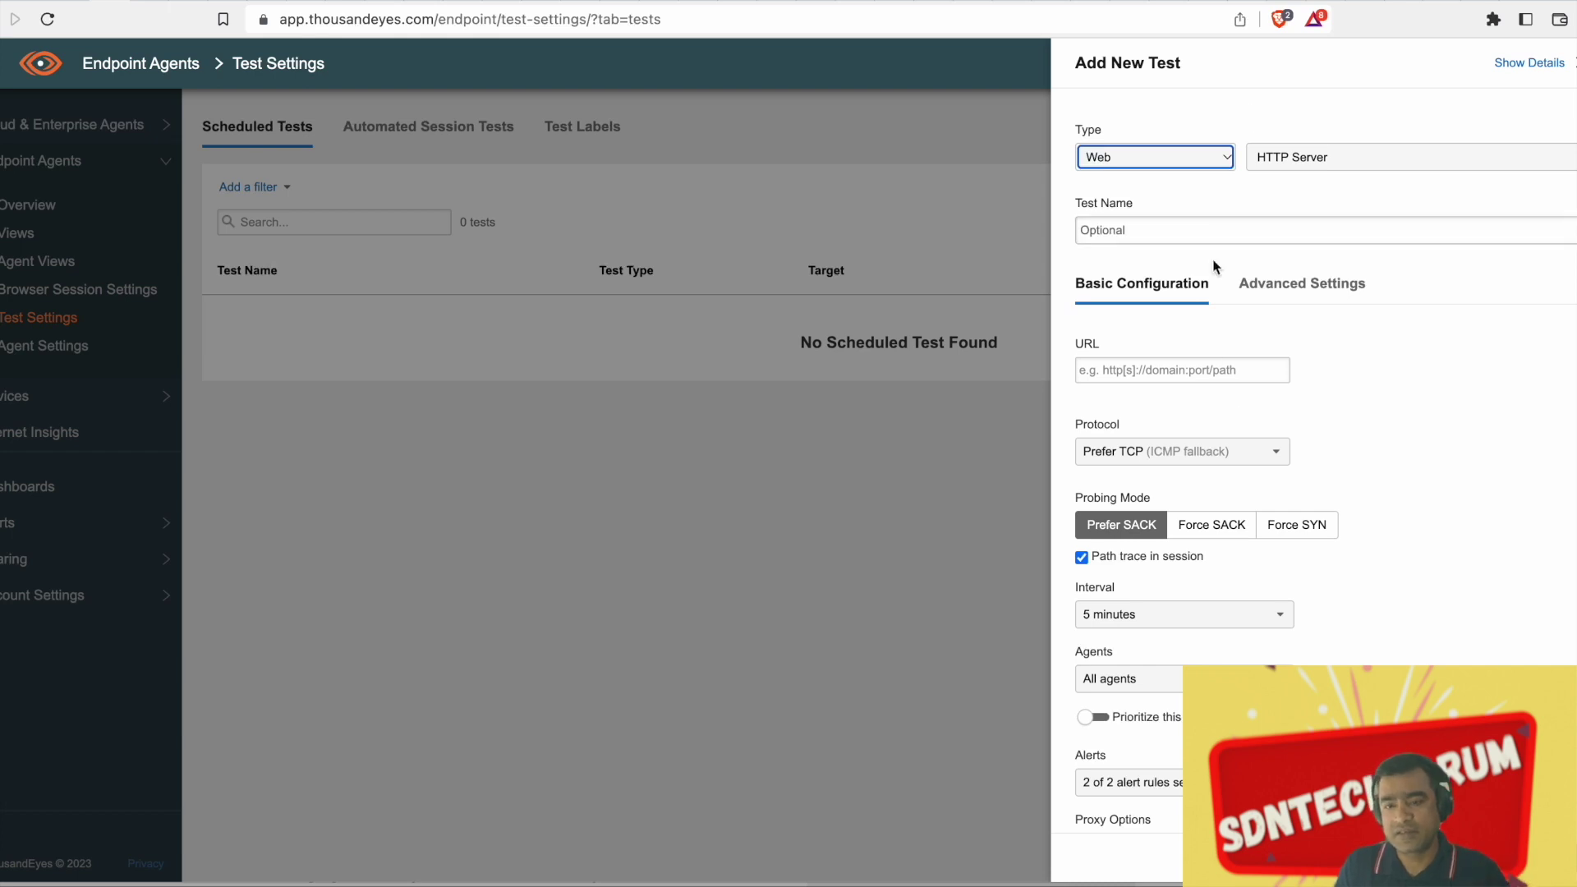
pyautogui.click(1166, 371)
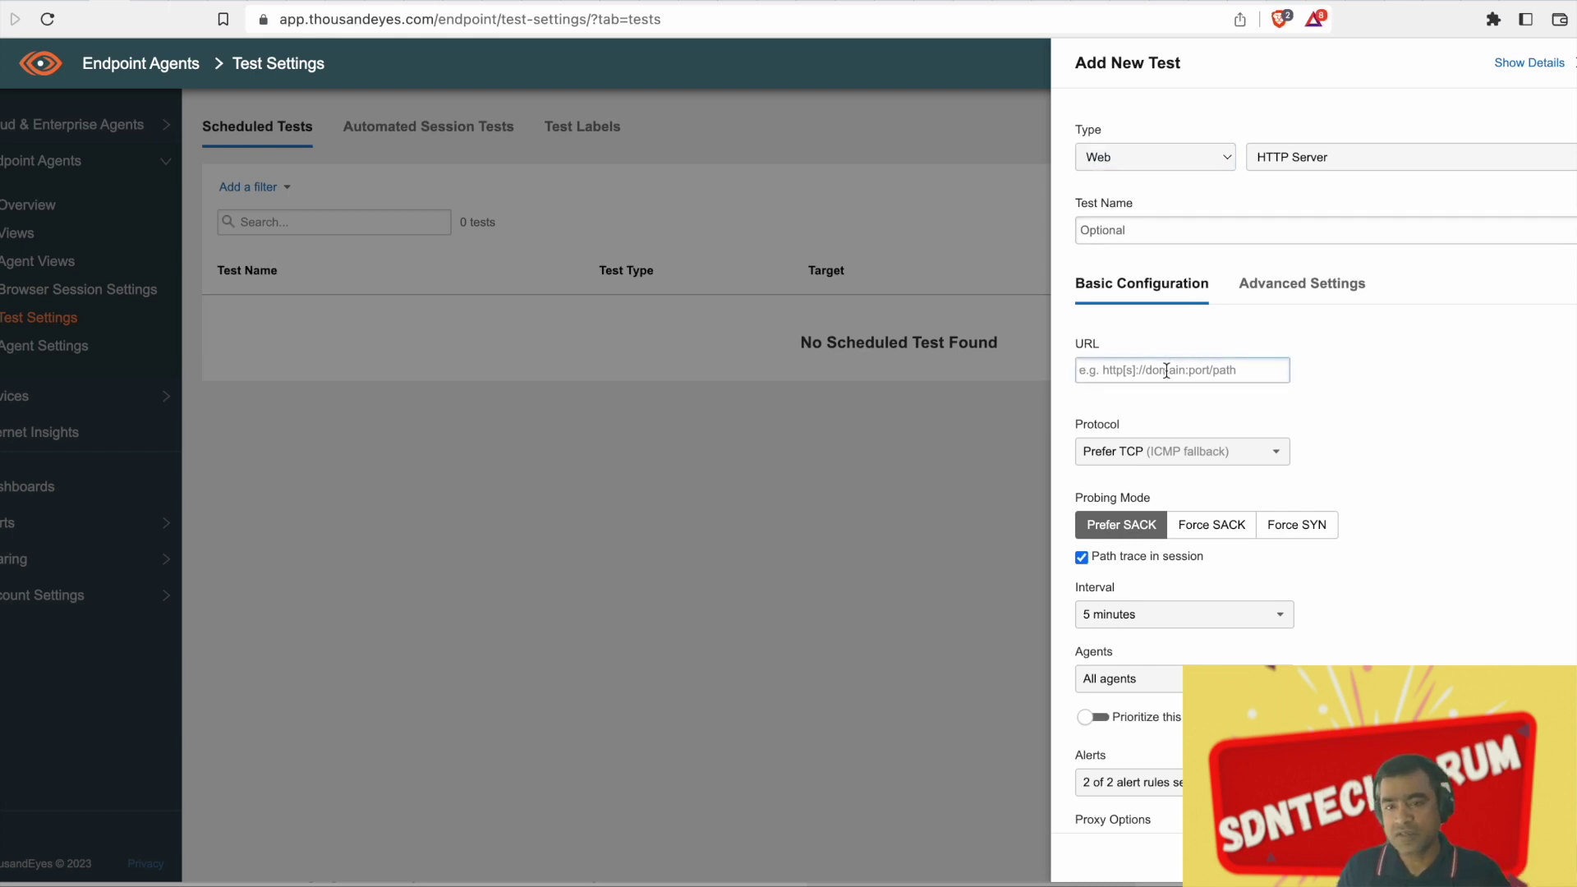
pyautogui.write('https:/')
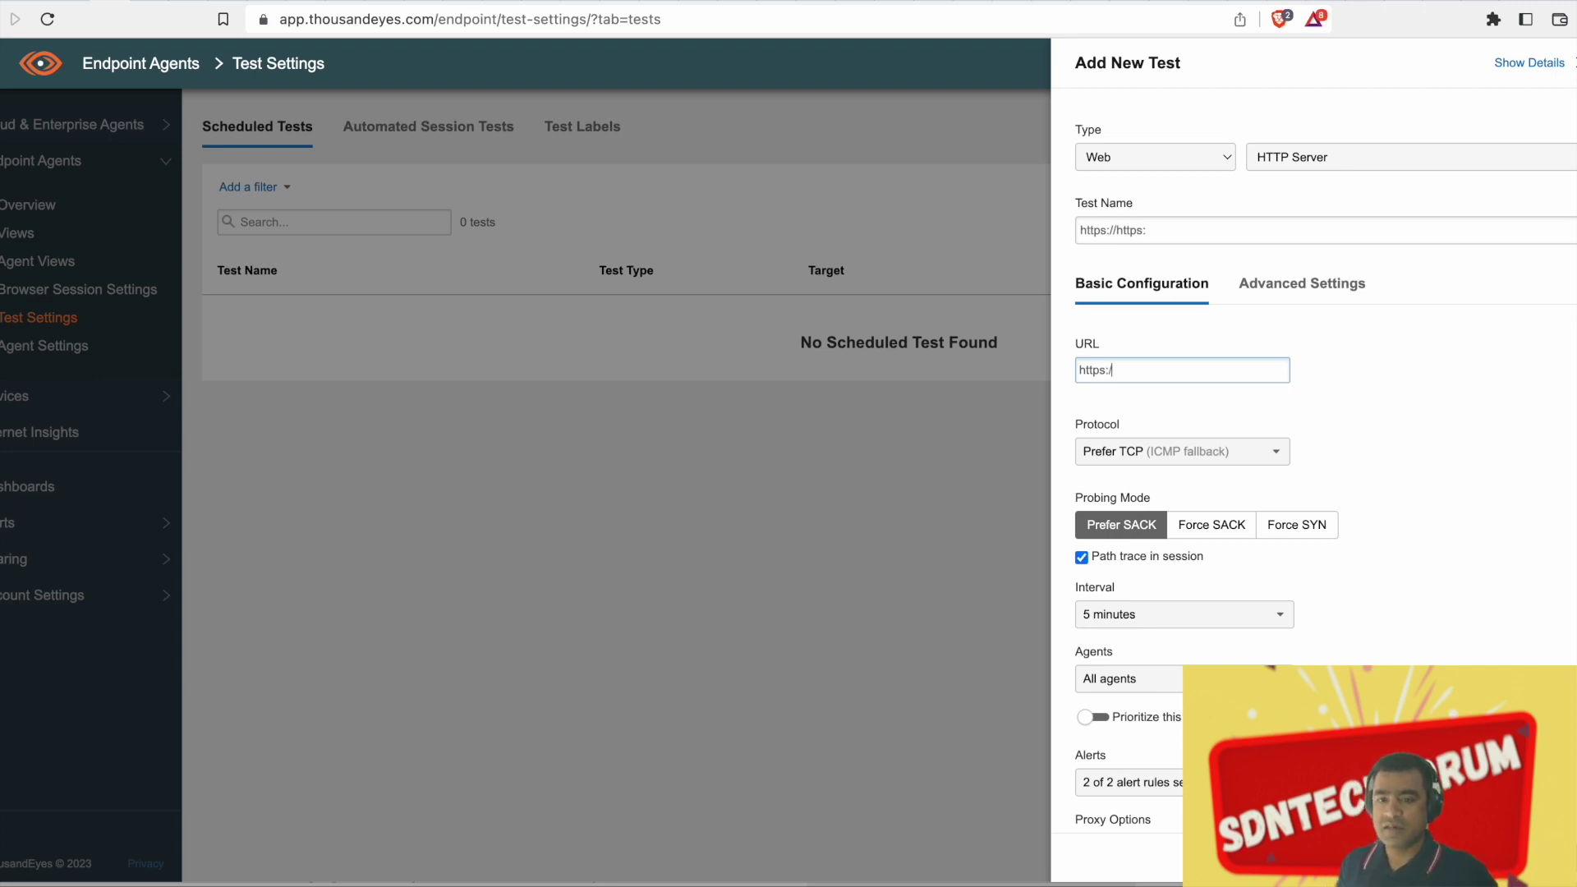
pyautogui.write('/adobe.com')
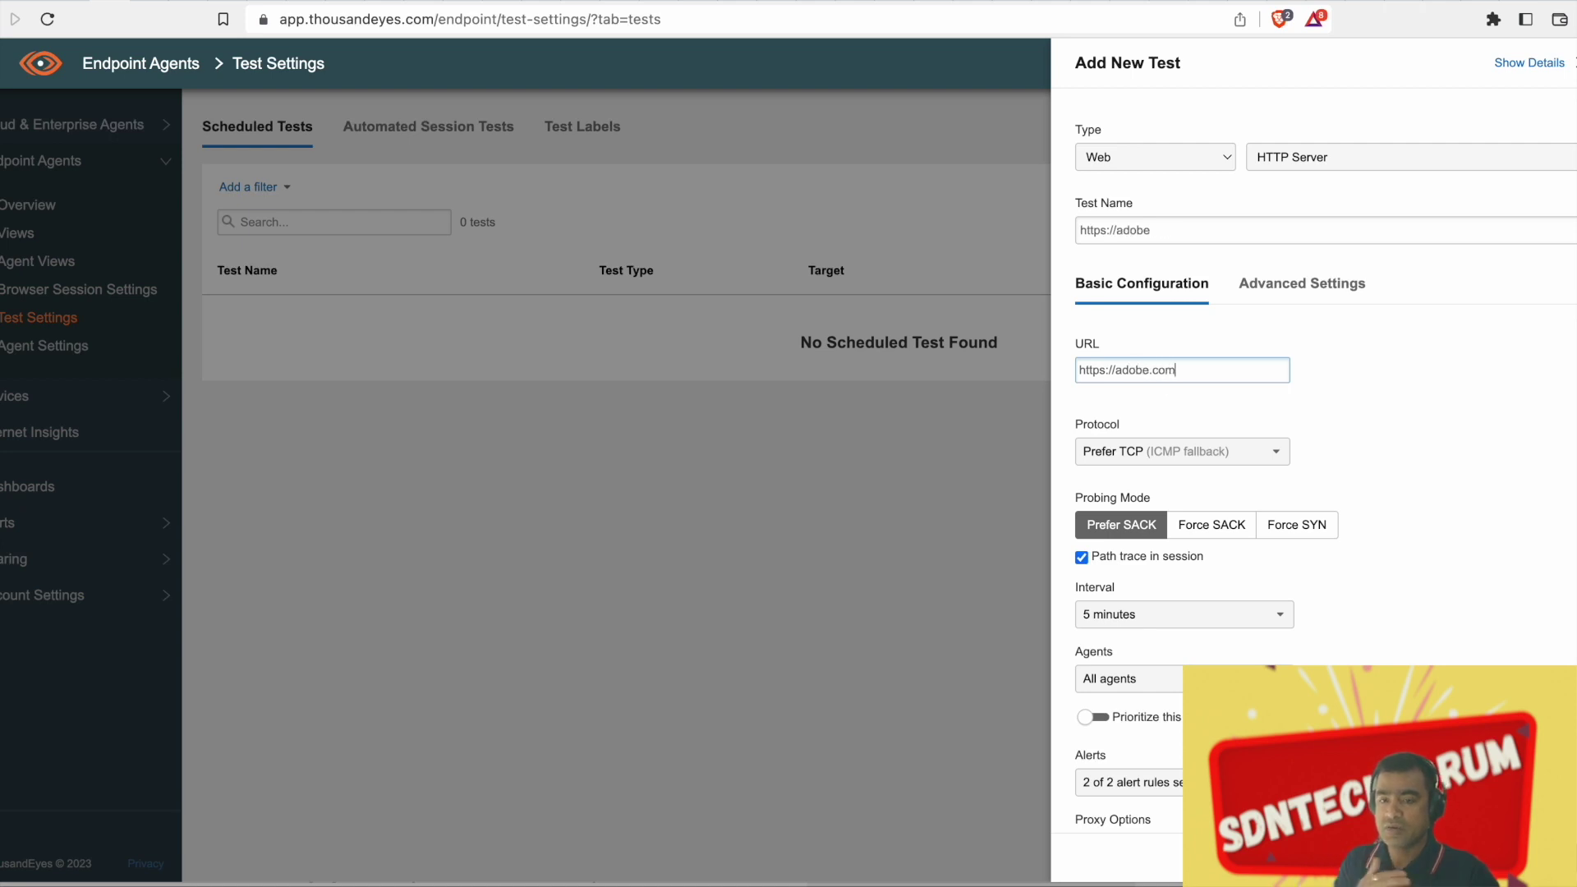
# Keep the 5-minute interval and All agents, glancing at the advanced settings, and create the test
pyautogui.click(1280, 617)
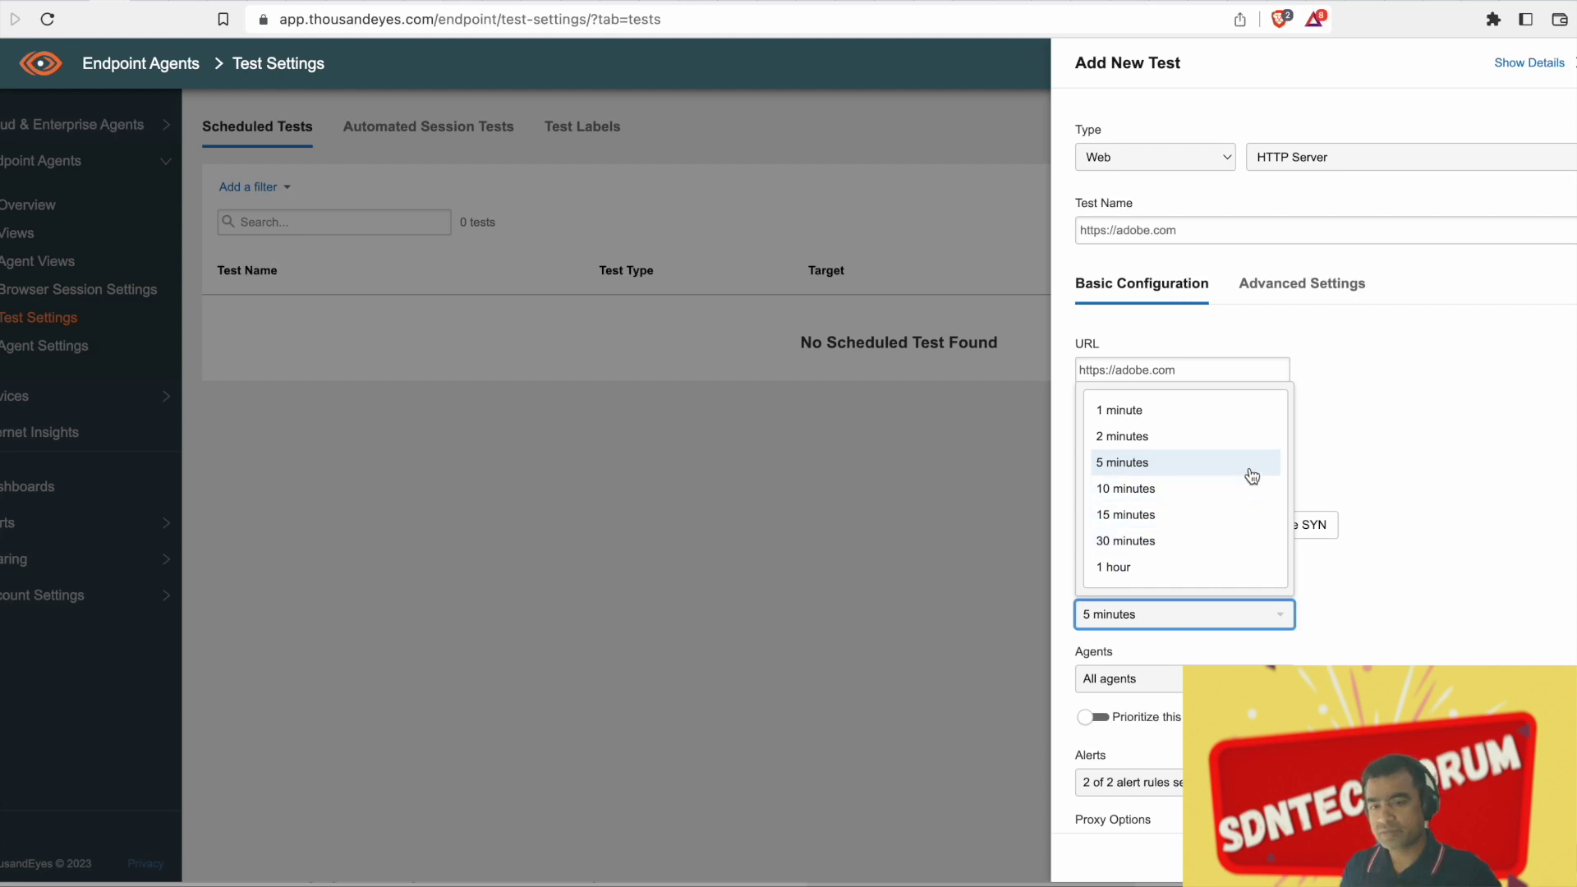
pyautogui.click(1440, 651)
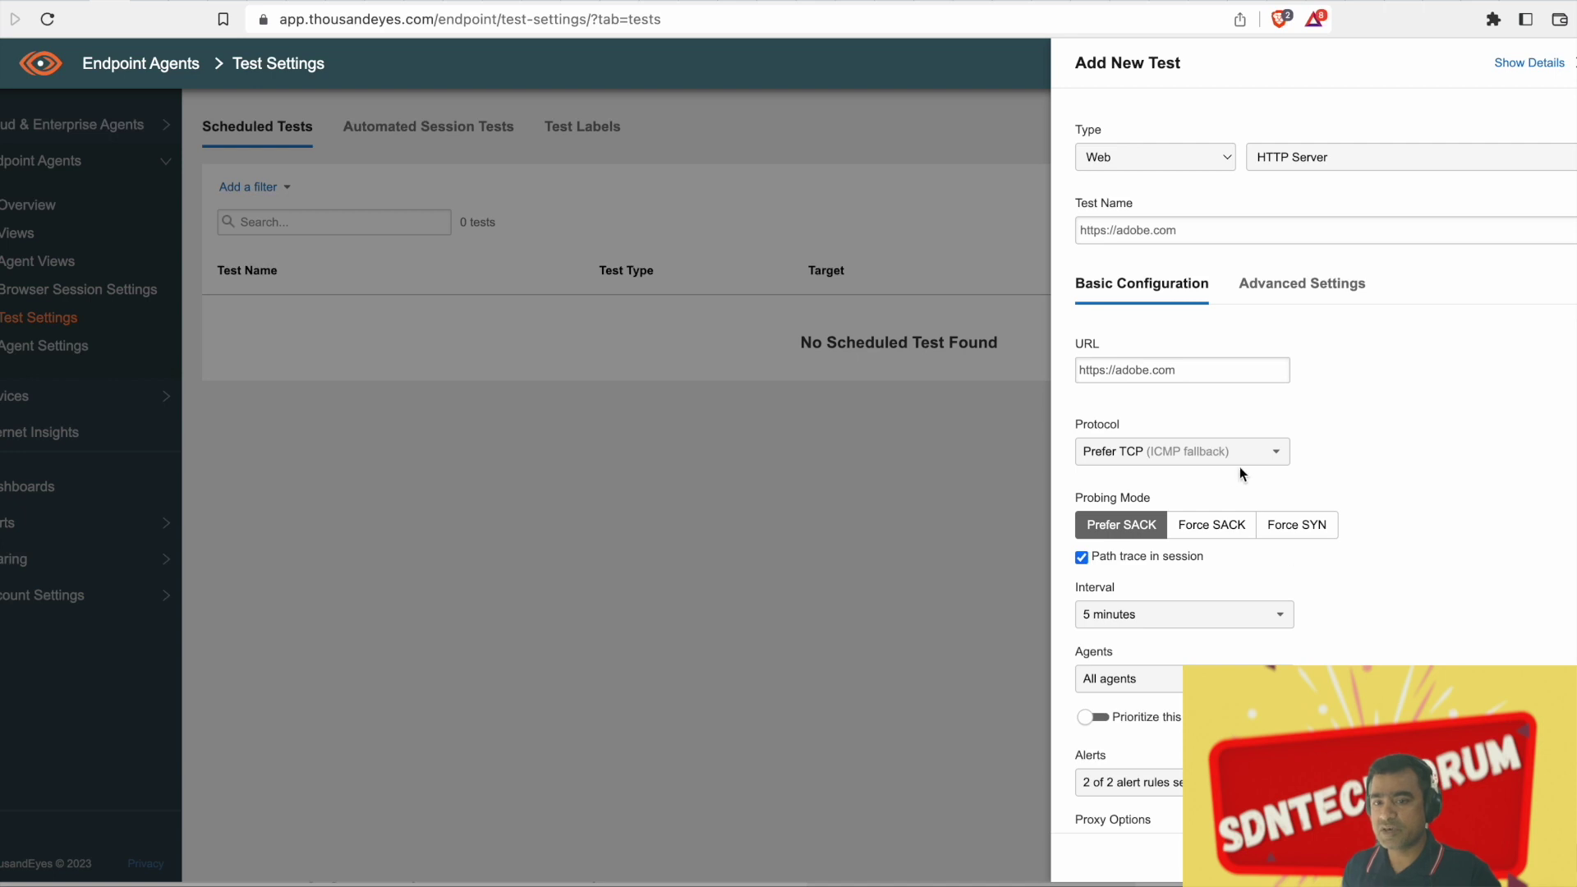
pyautogui.click(1305, 283)
pyautogui.scroll(-4, 1338, 577)
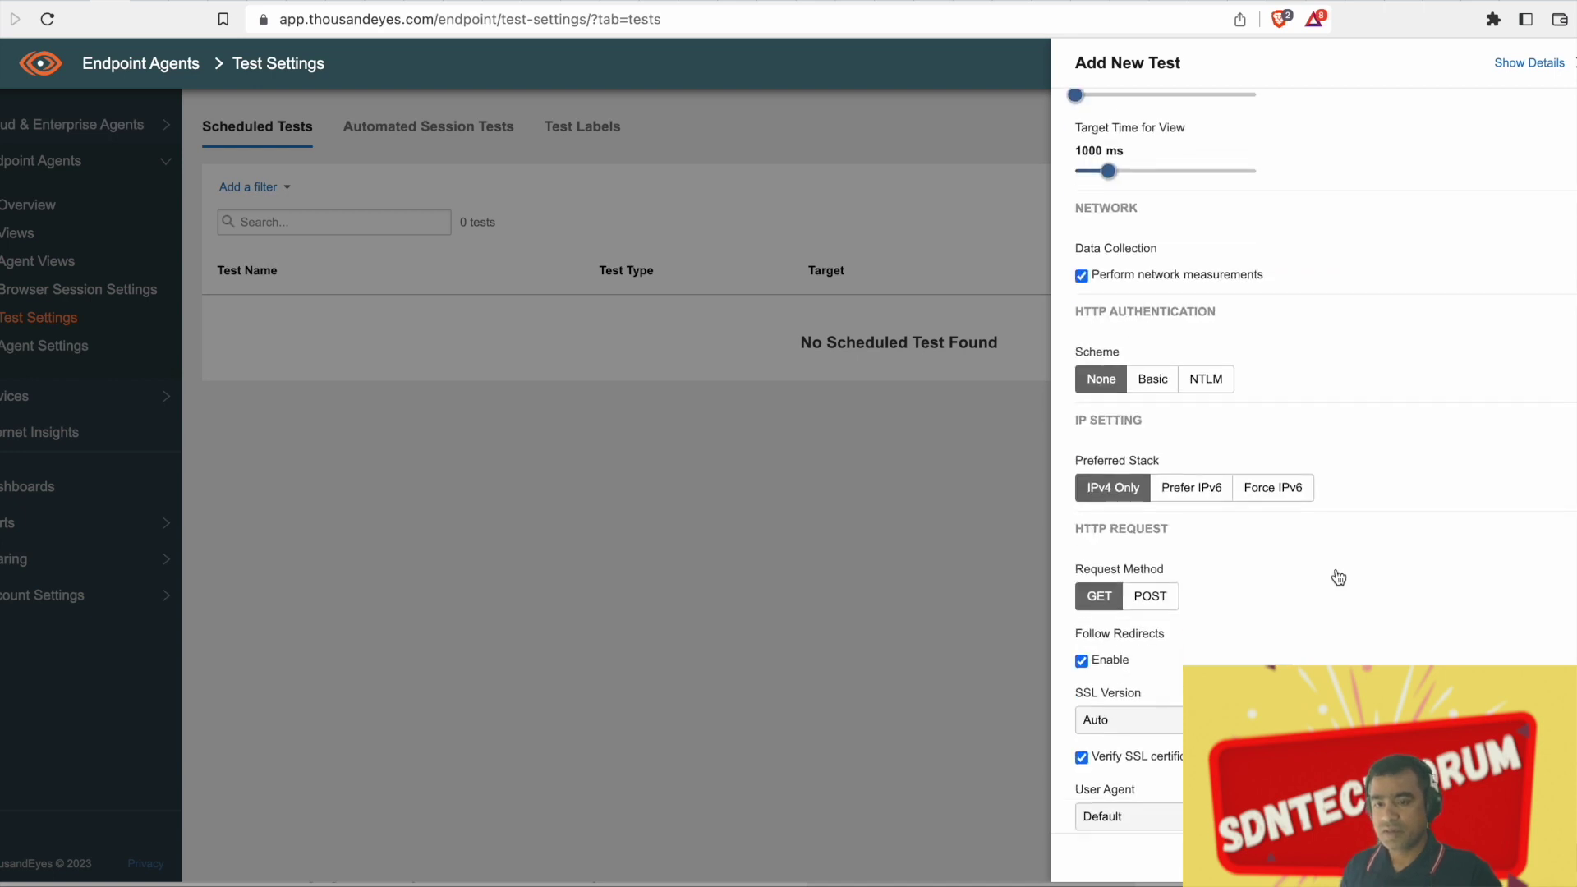
pyautogui.scroll(-4, 1335, 568)
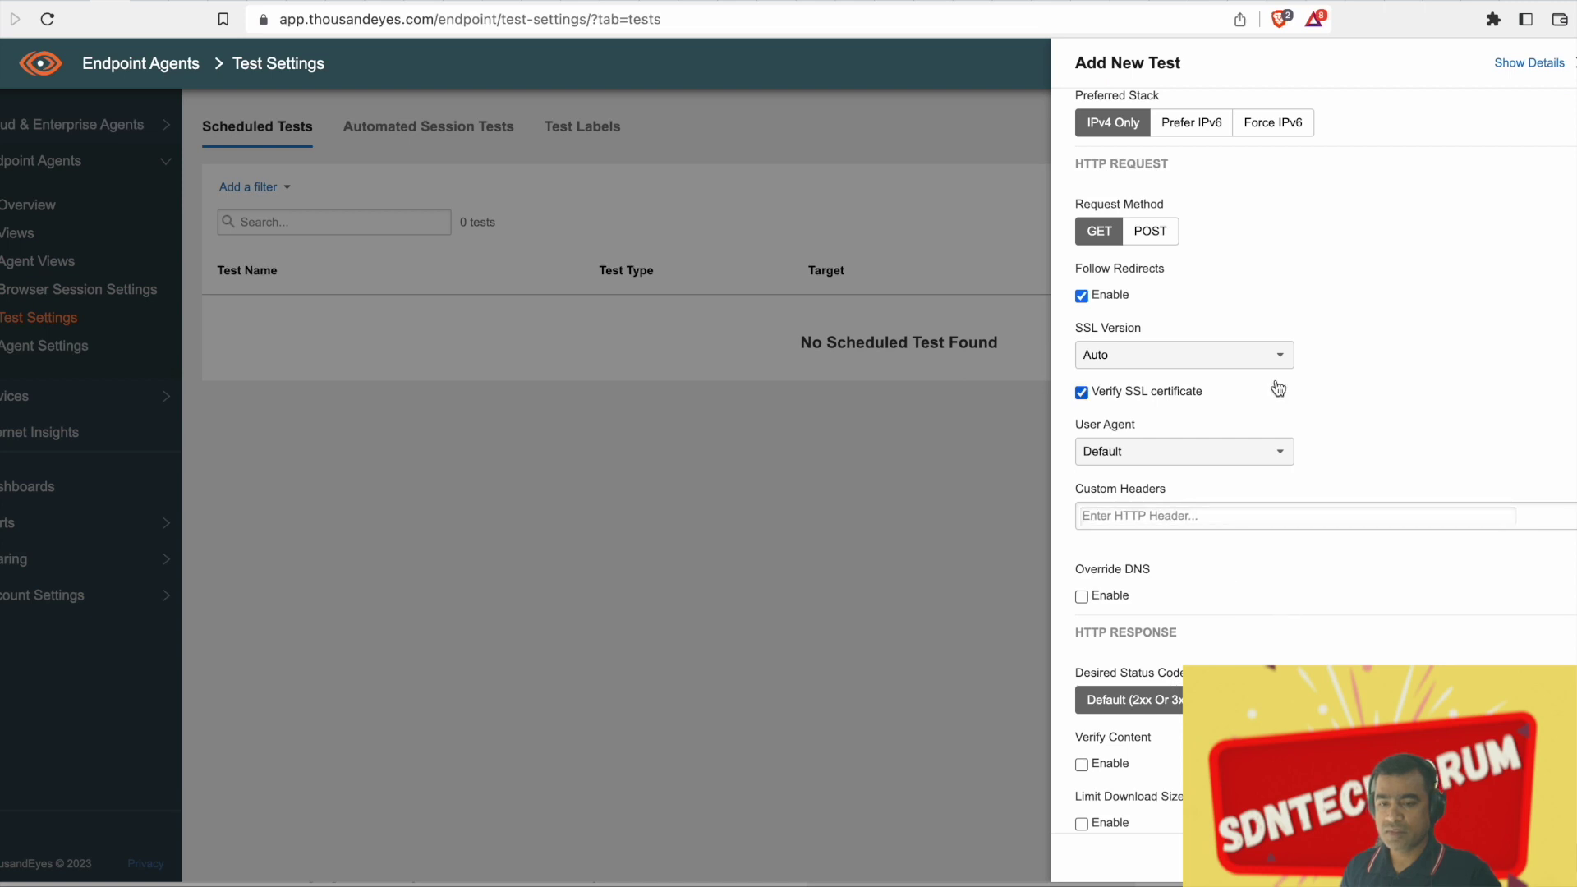
pyautogui.scroll(8, 1278, 389)
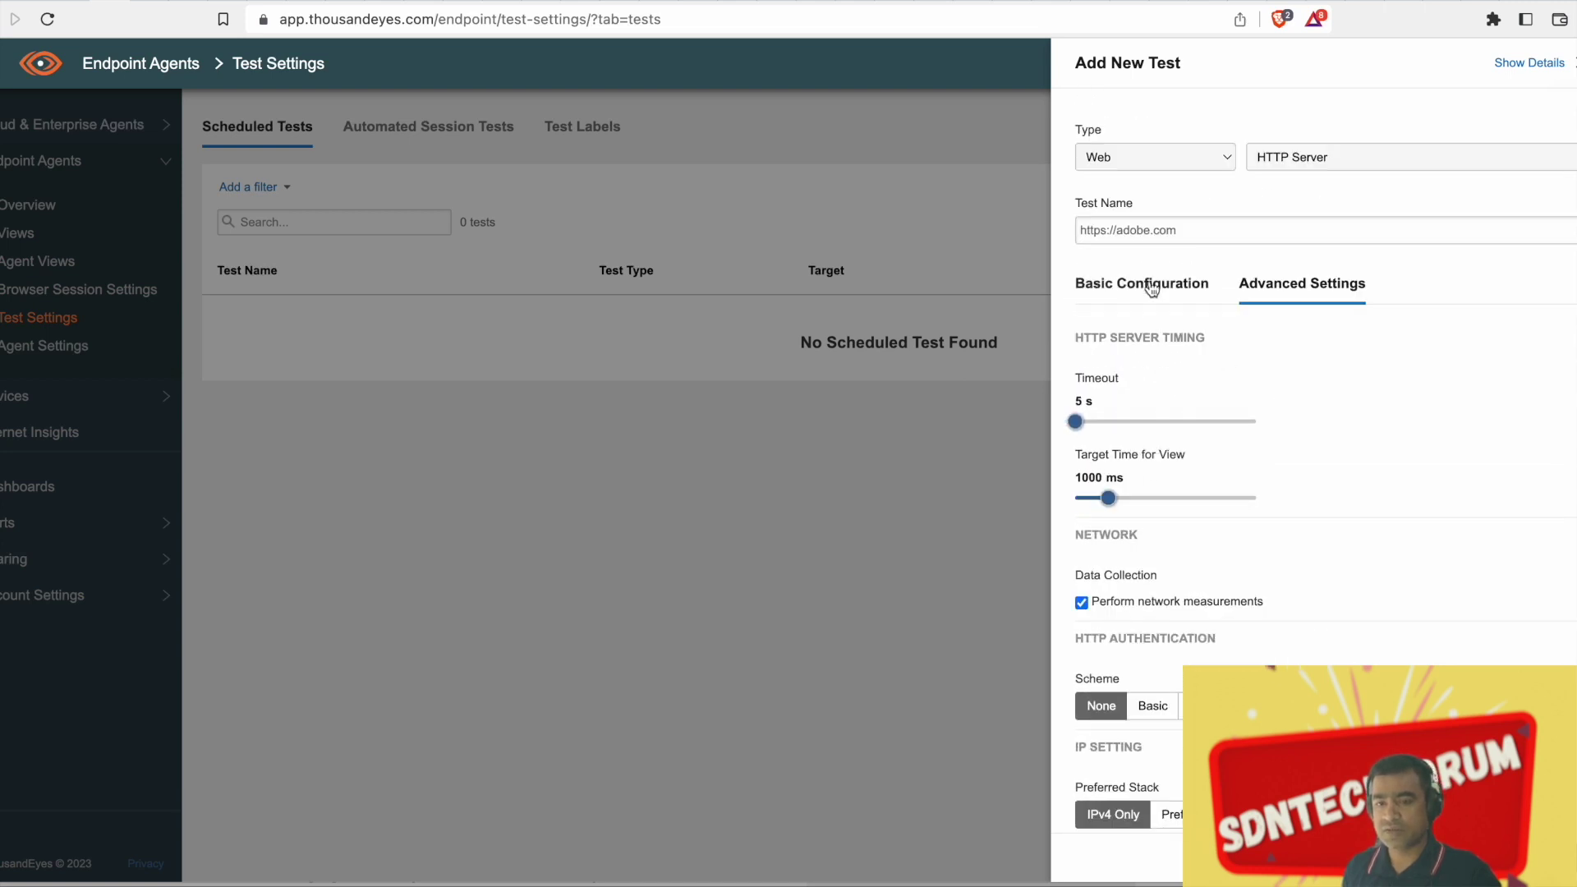
pyautogui.click(1151, 283)
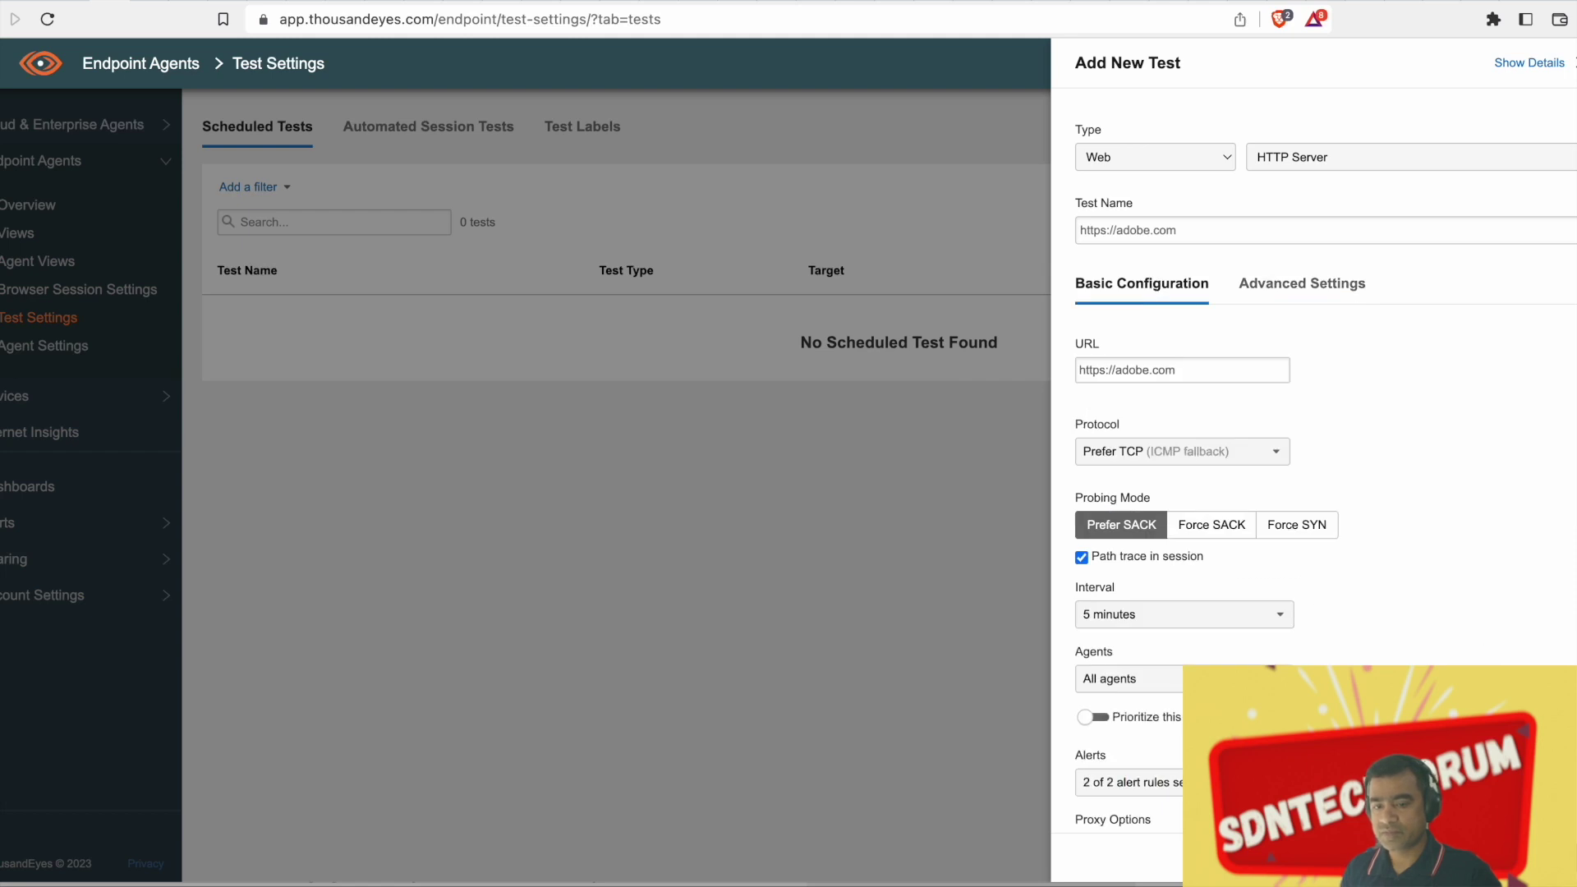
pyautogui.scroll(-2, 1314, 460)
pyautogui.click(1281, 513)
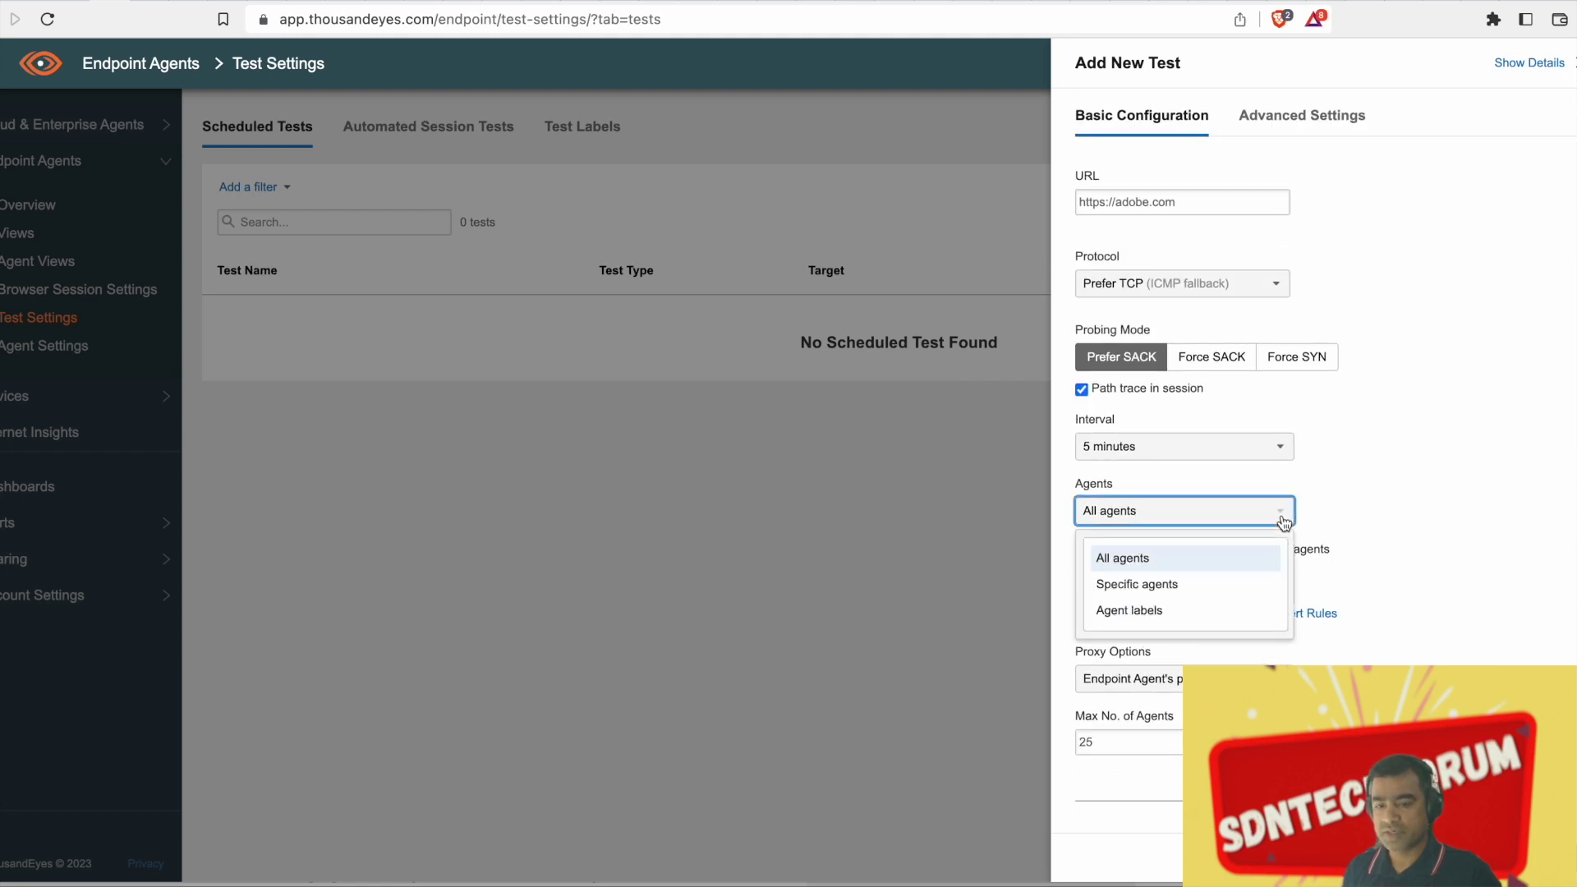
pyautogui.click(1356, 466)
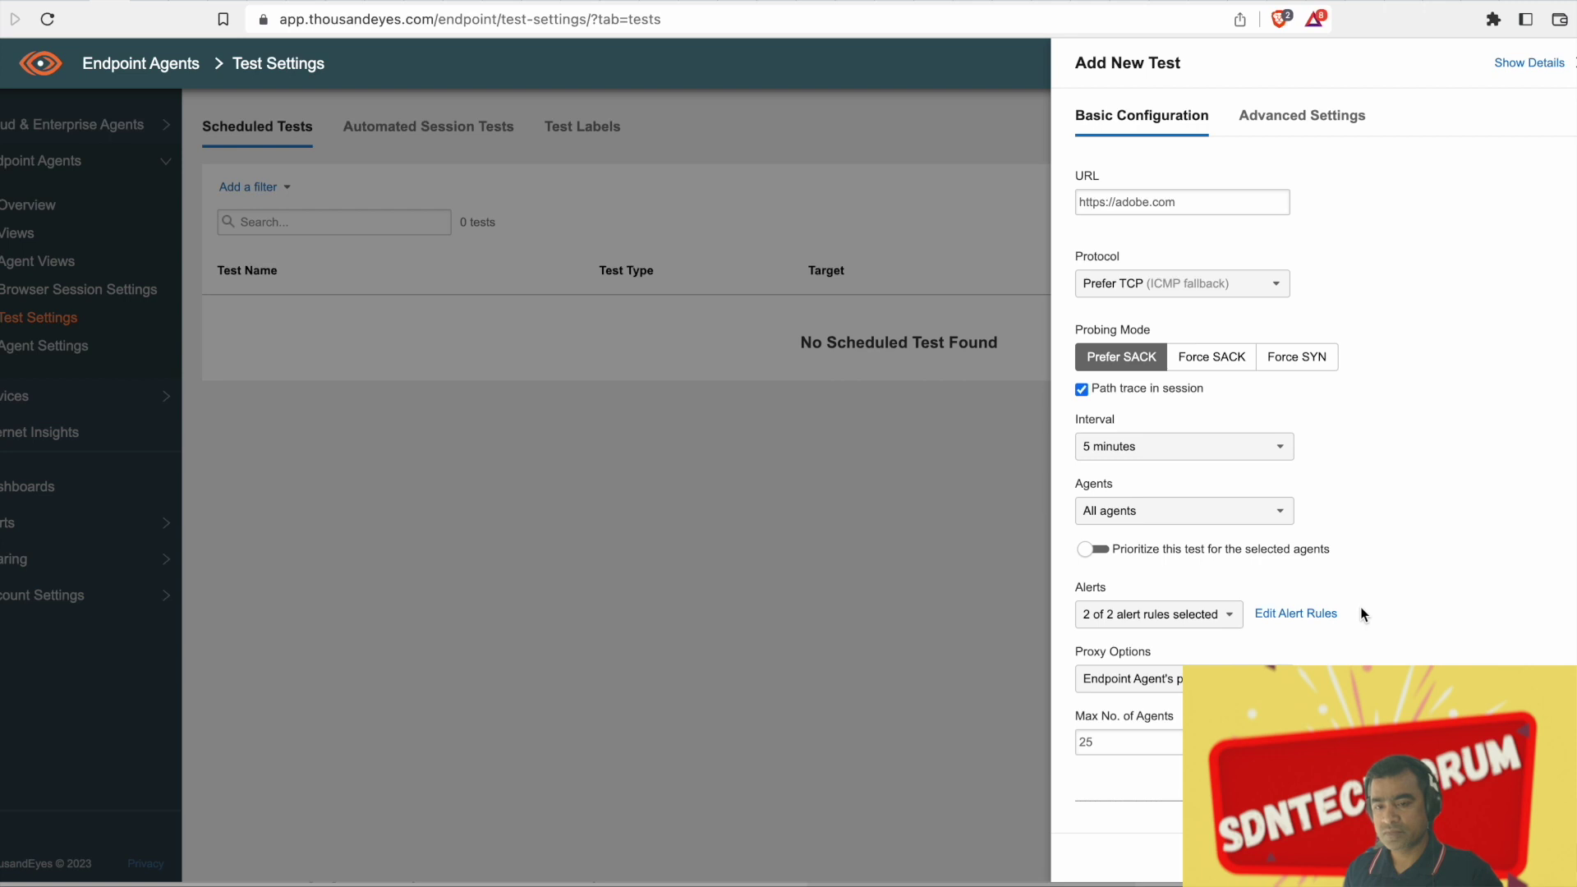
pyautogui.scroll(-2, 1360, 613)
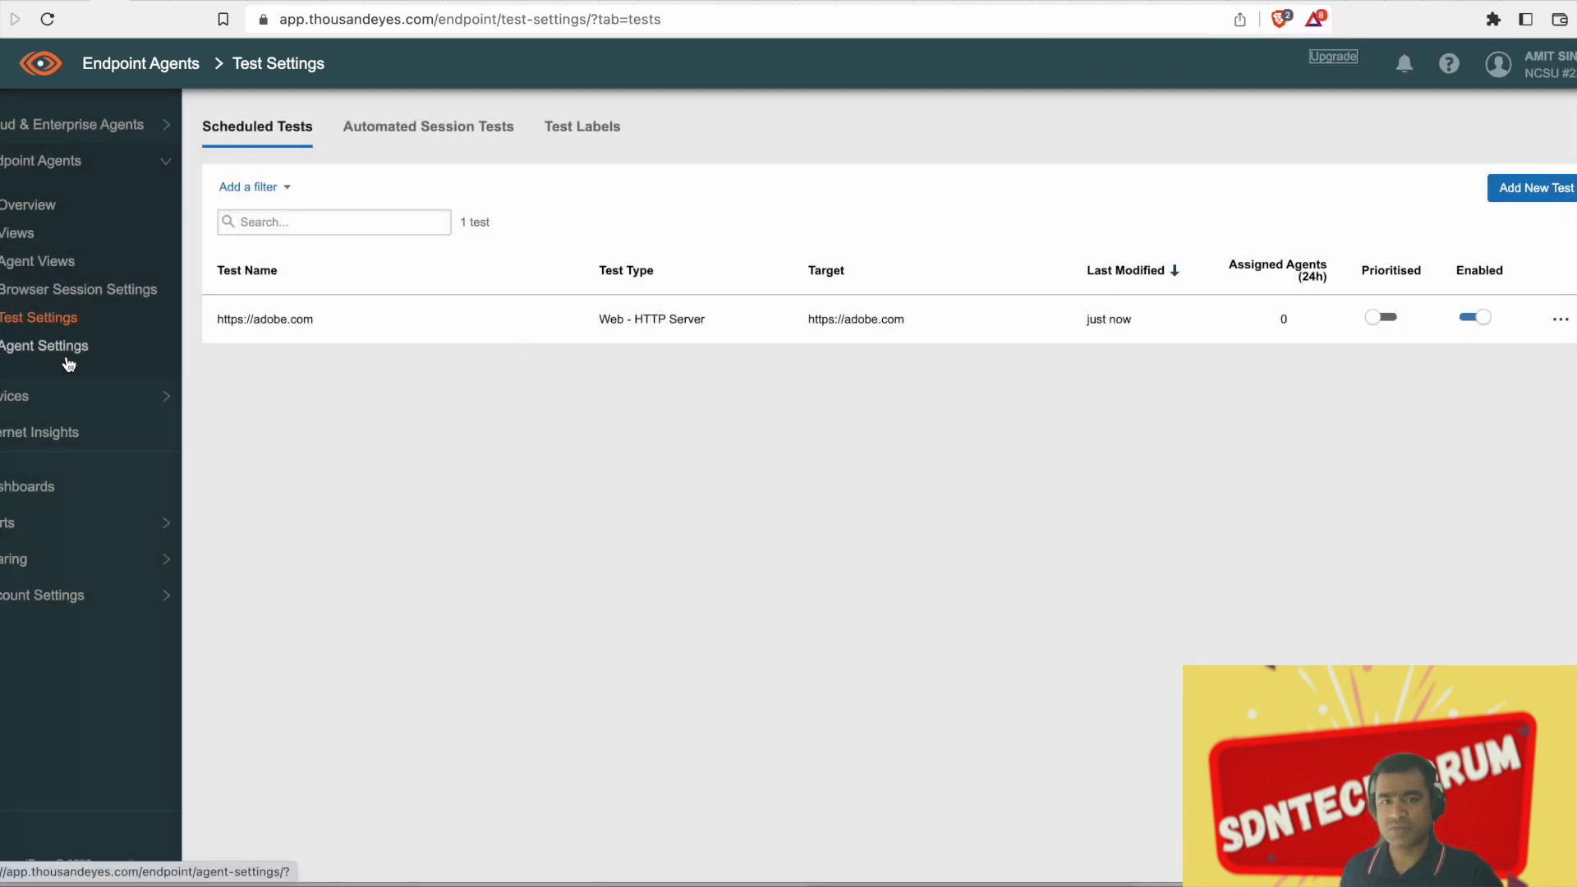
pyautogui.click(49, 263)
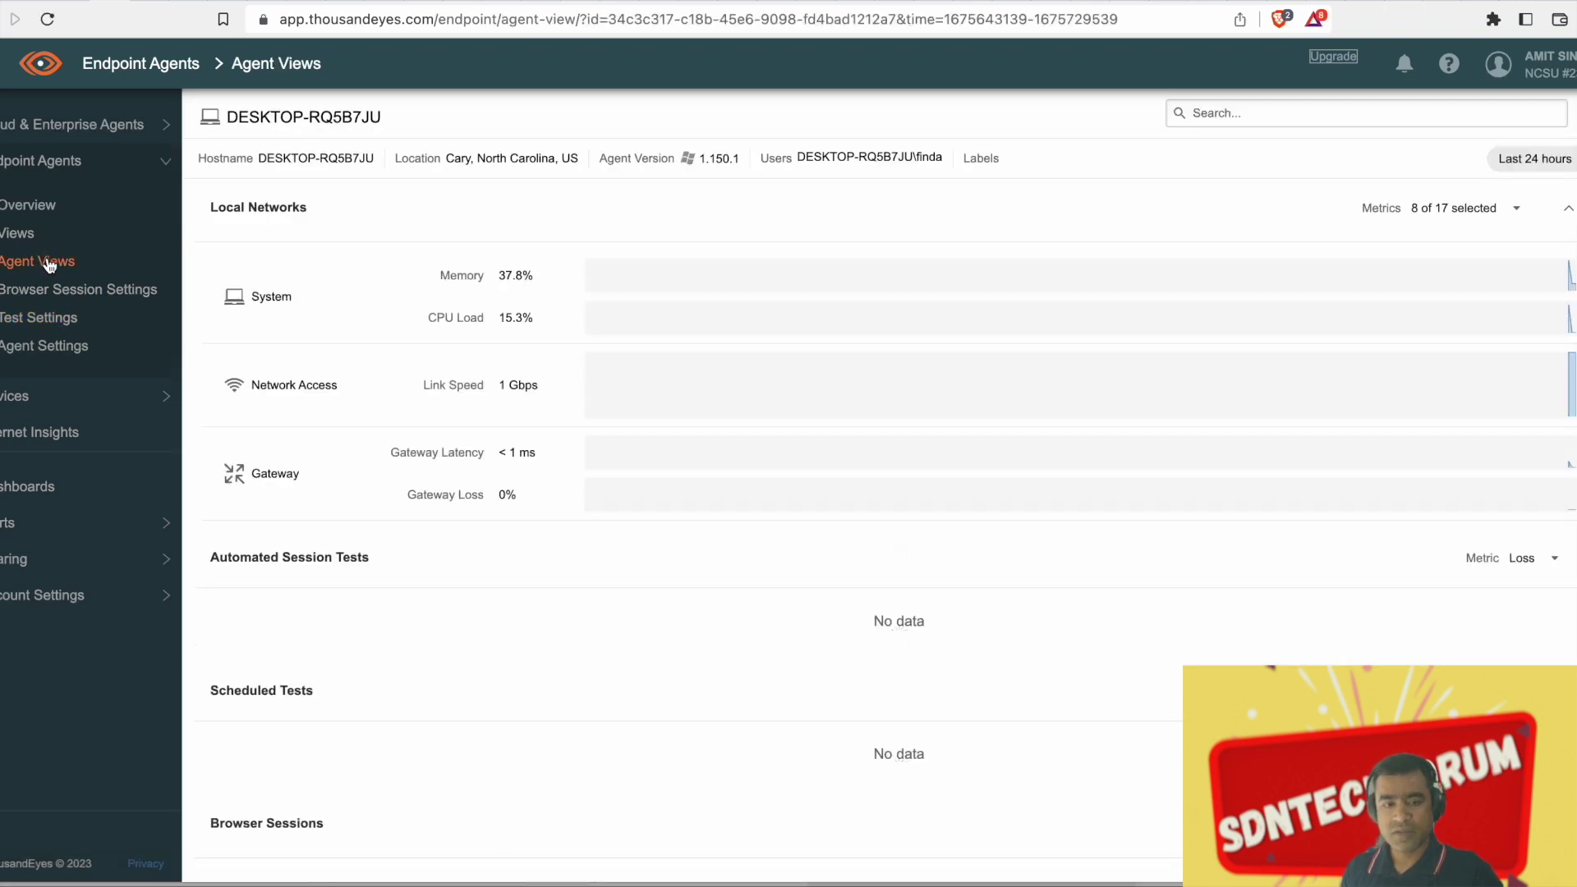
# Review the agent's view, then return to Scheduled Tests where adobe.com shows 1 assigned agent
pyautogui.scroll(-1, 726, 461)
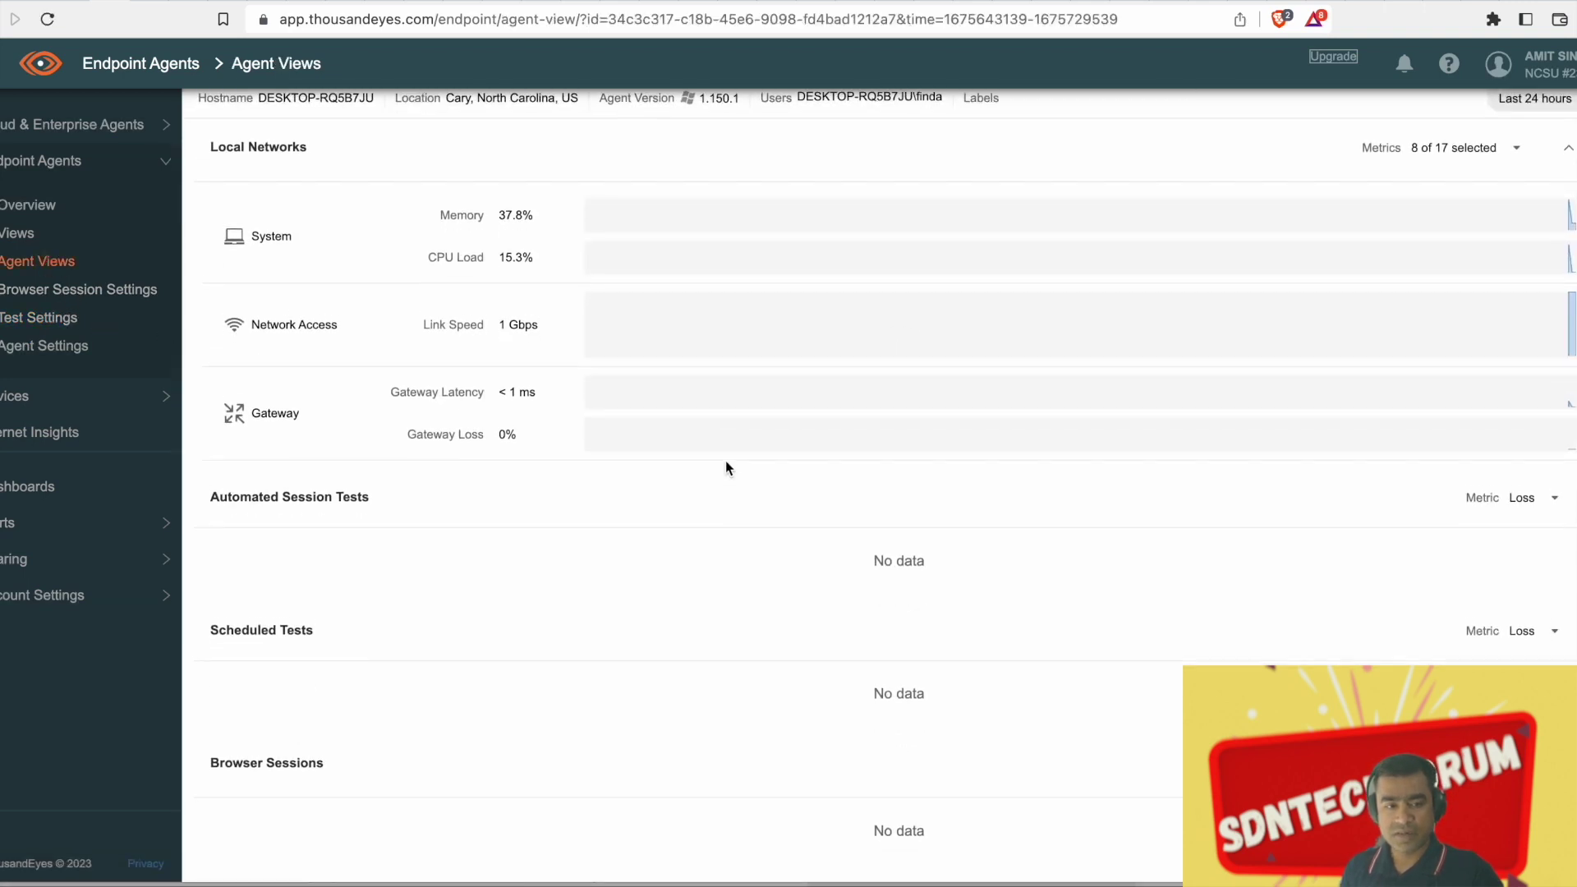
pyautogui.scroll(1, 726, 467)
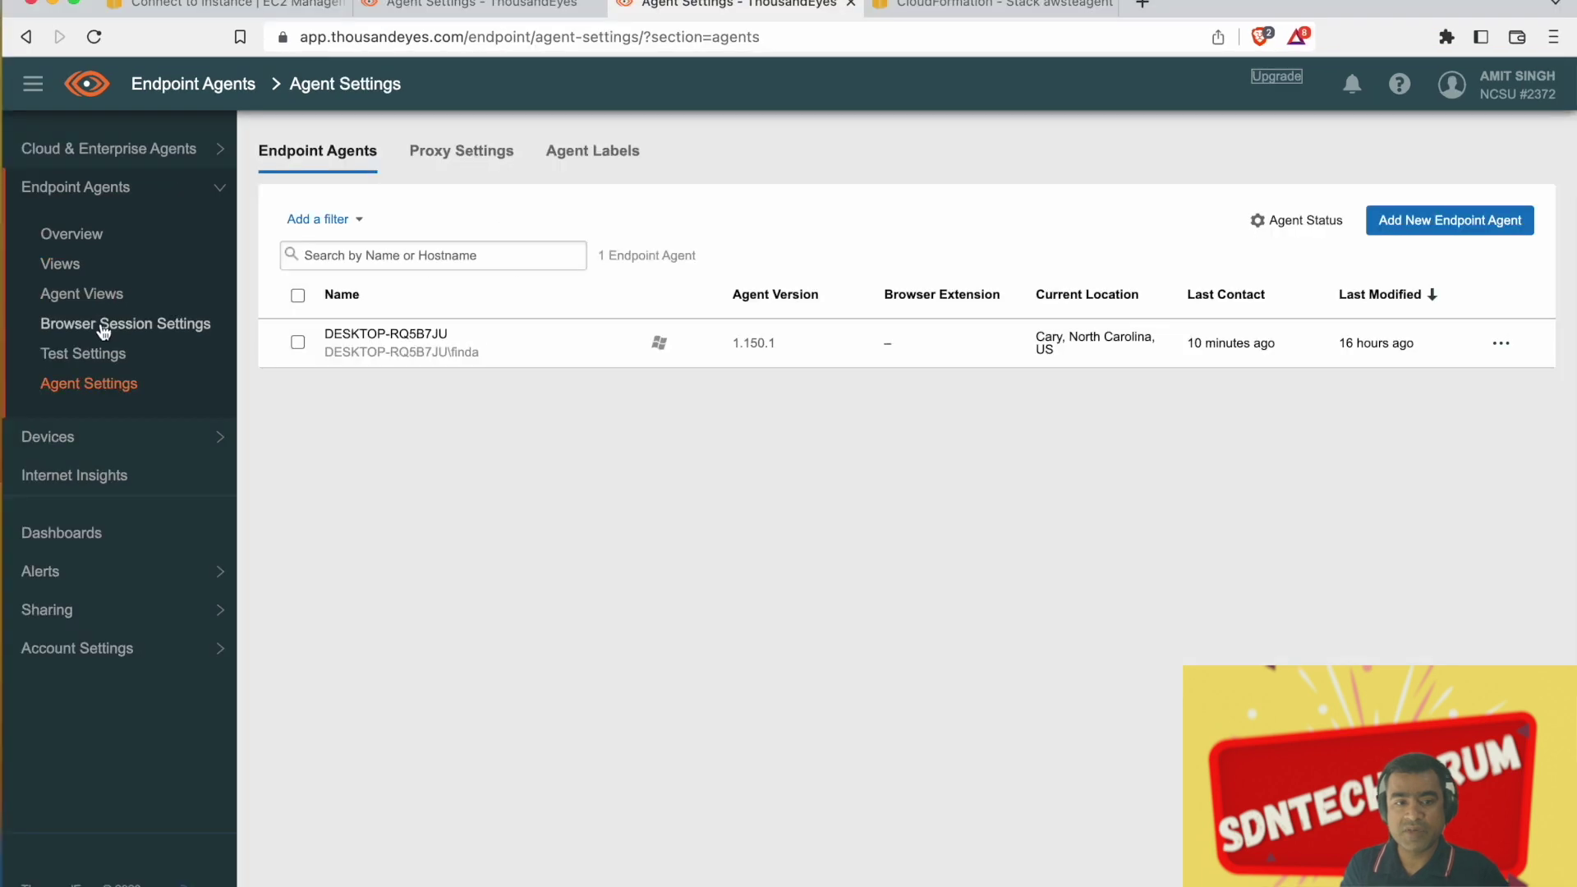
pyautogui.click(99, 355)
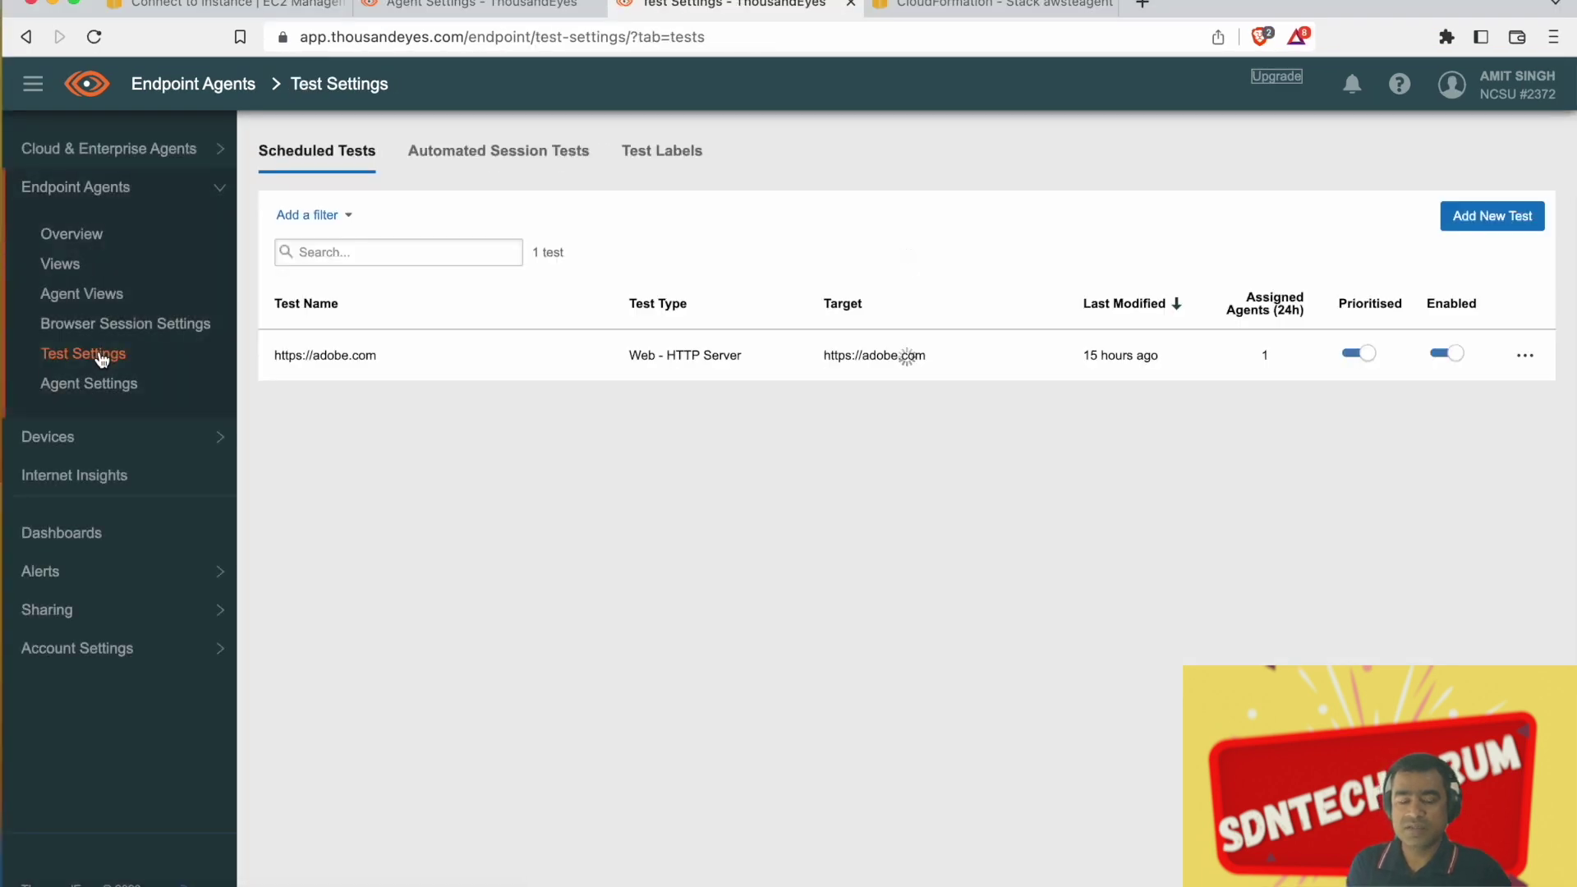
# Briefly open the adobe.com test's settings, then open its results with Go to Views
pyautogui.click(383, 355)
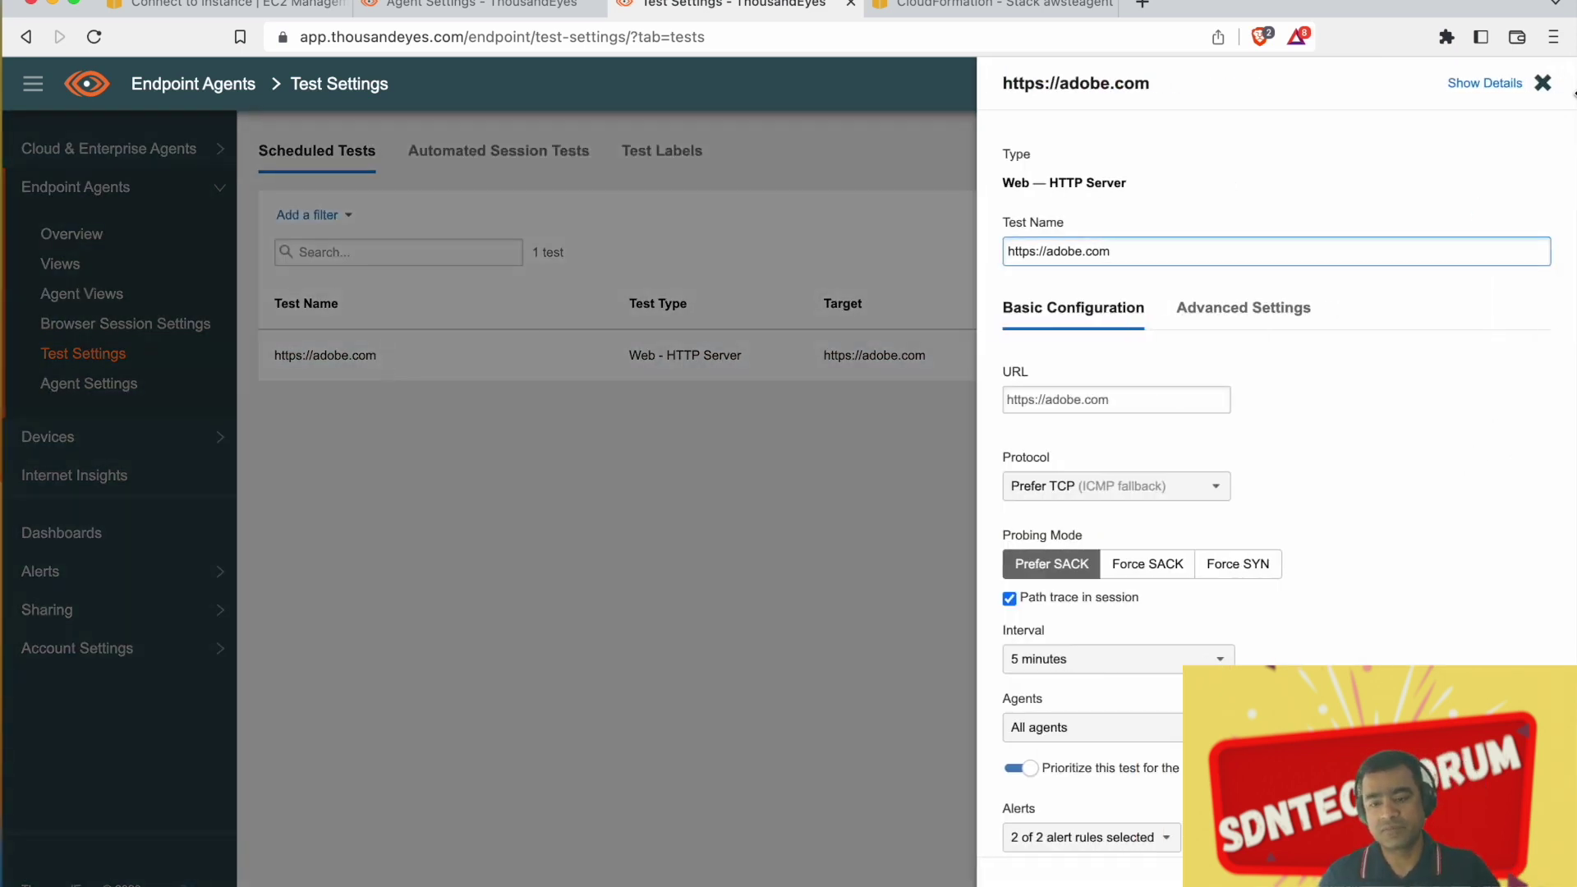
pyautogui.click(1542, 83)
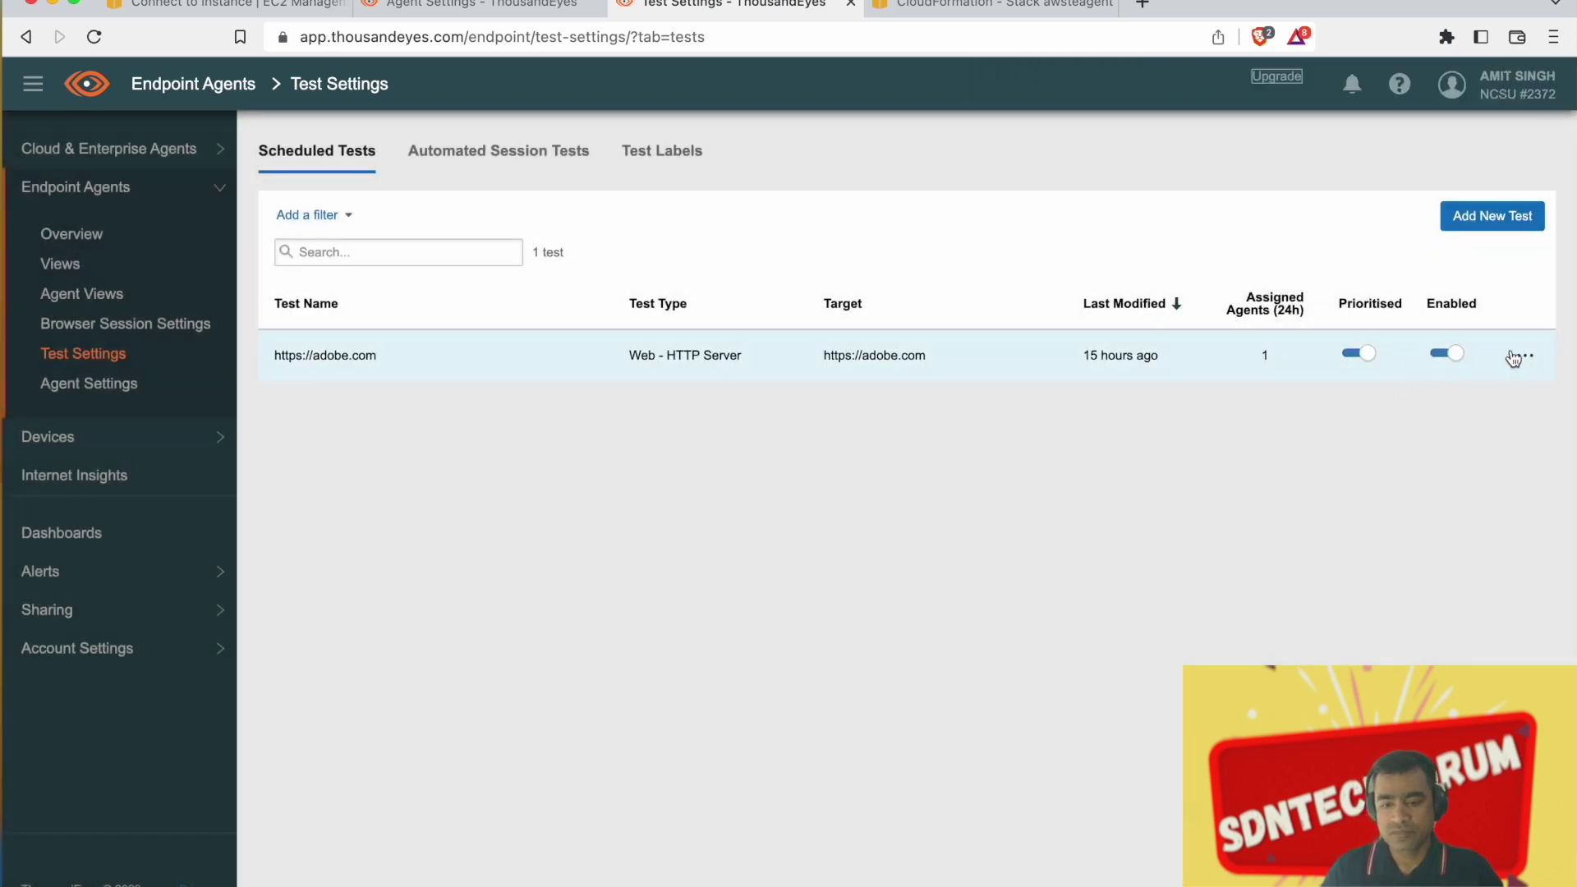
pyautogui.click(1522, 357)
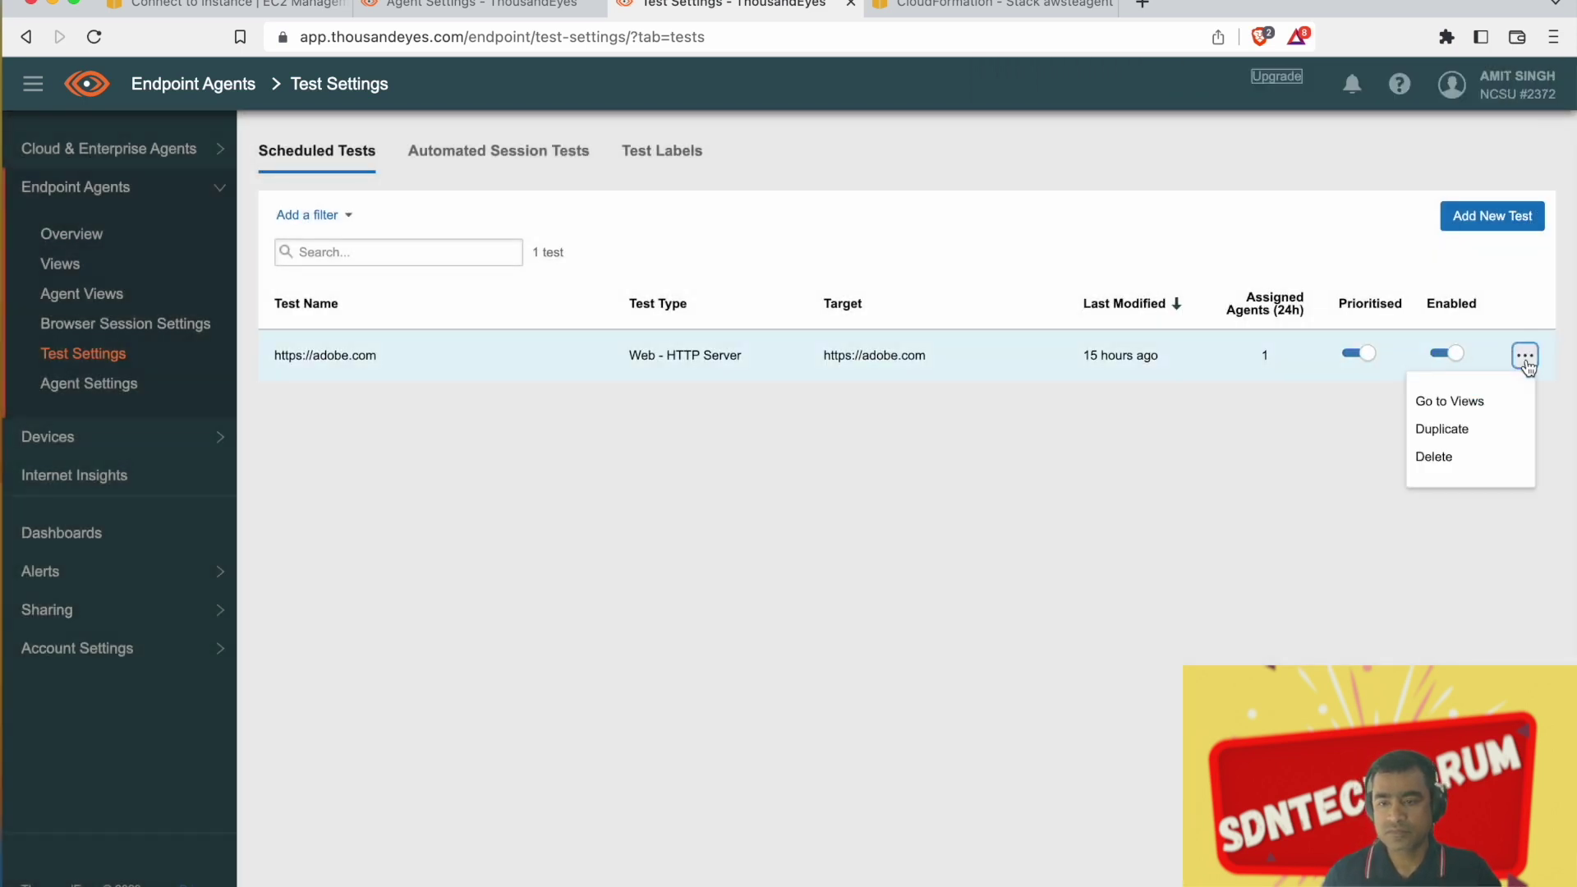
pyautogui.click(1449, 402)
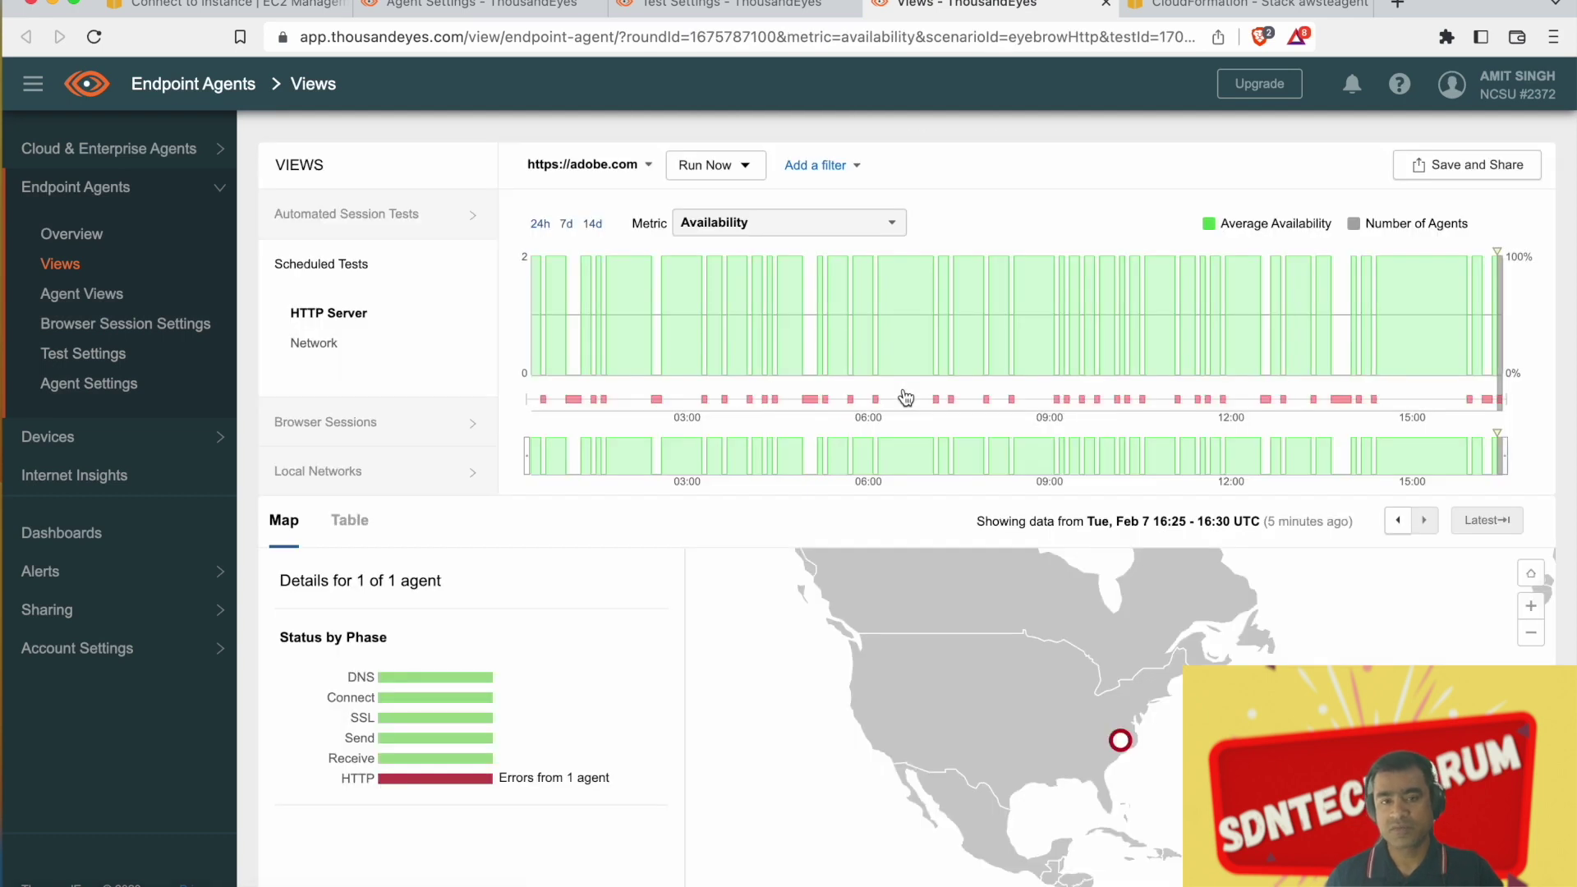
# Jump to the error result around 12:40 and show the results as a per-agent table
pyautogui.moveTo(1123, 745)
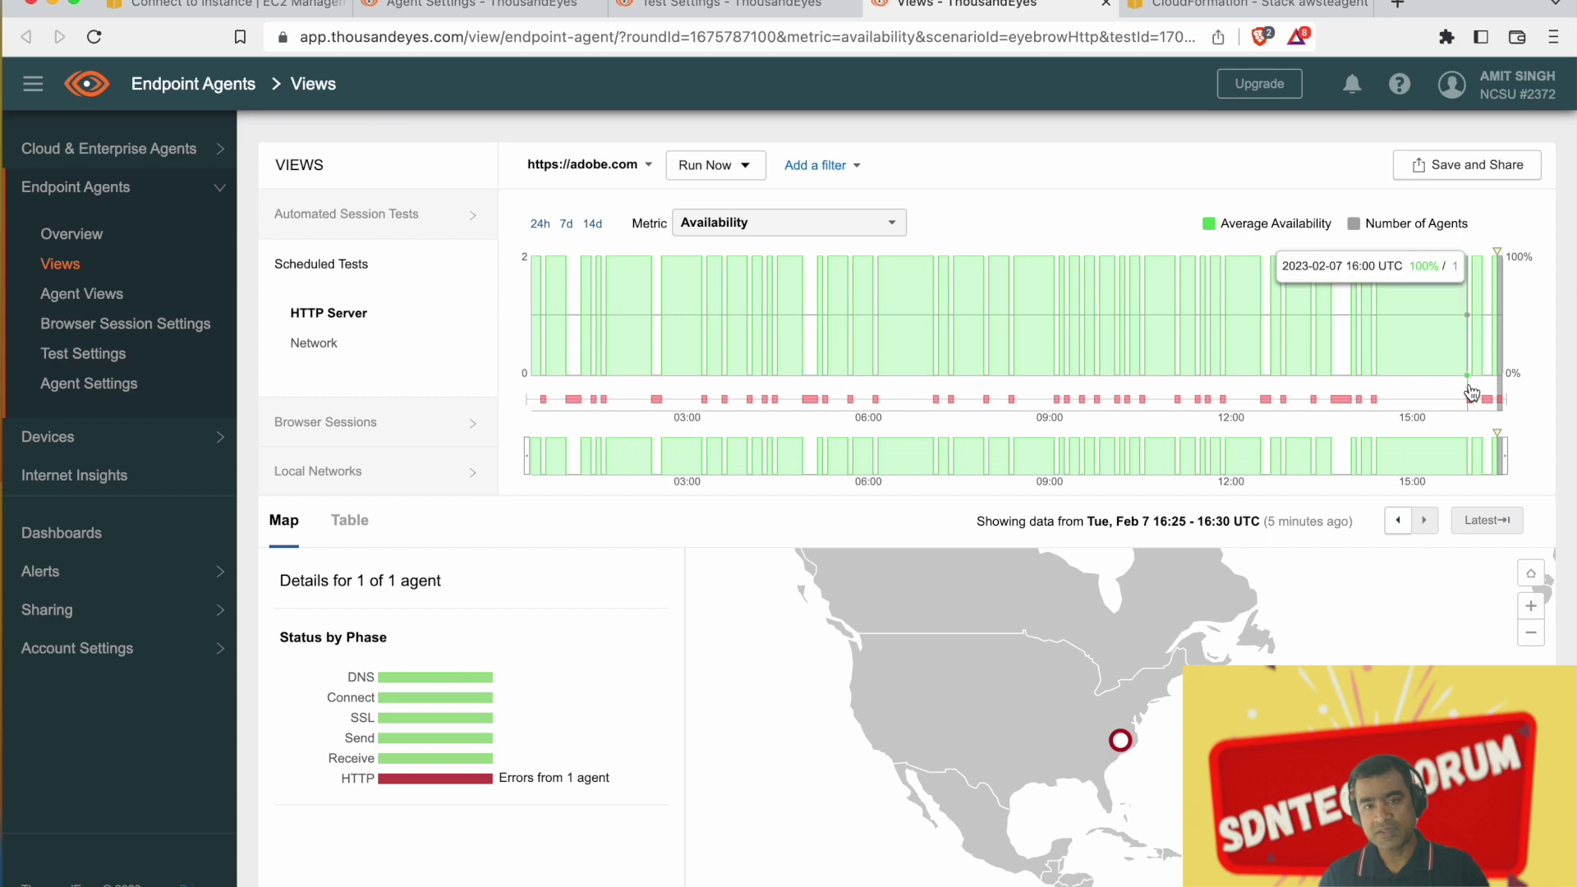
pyautogui.moveTo(1490, 407)
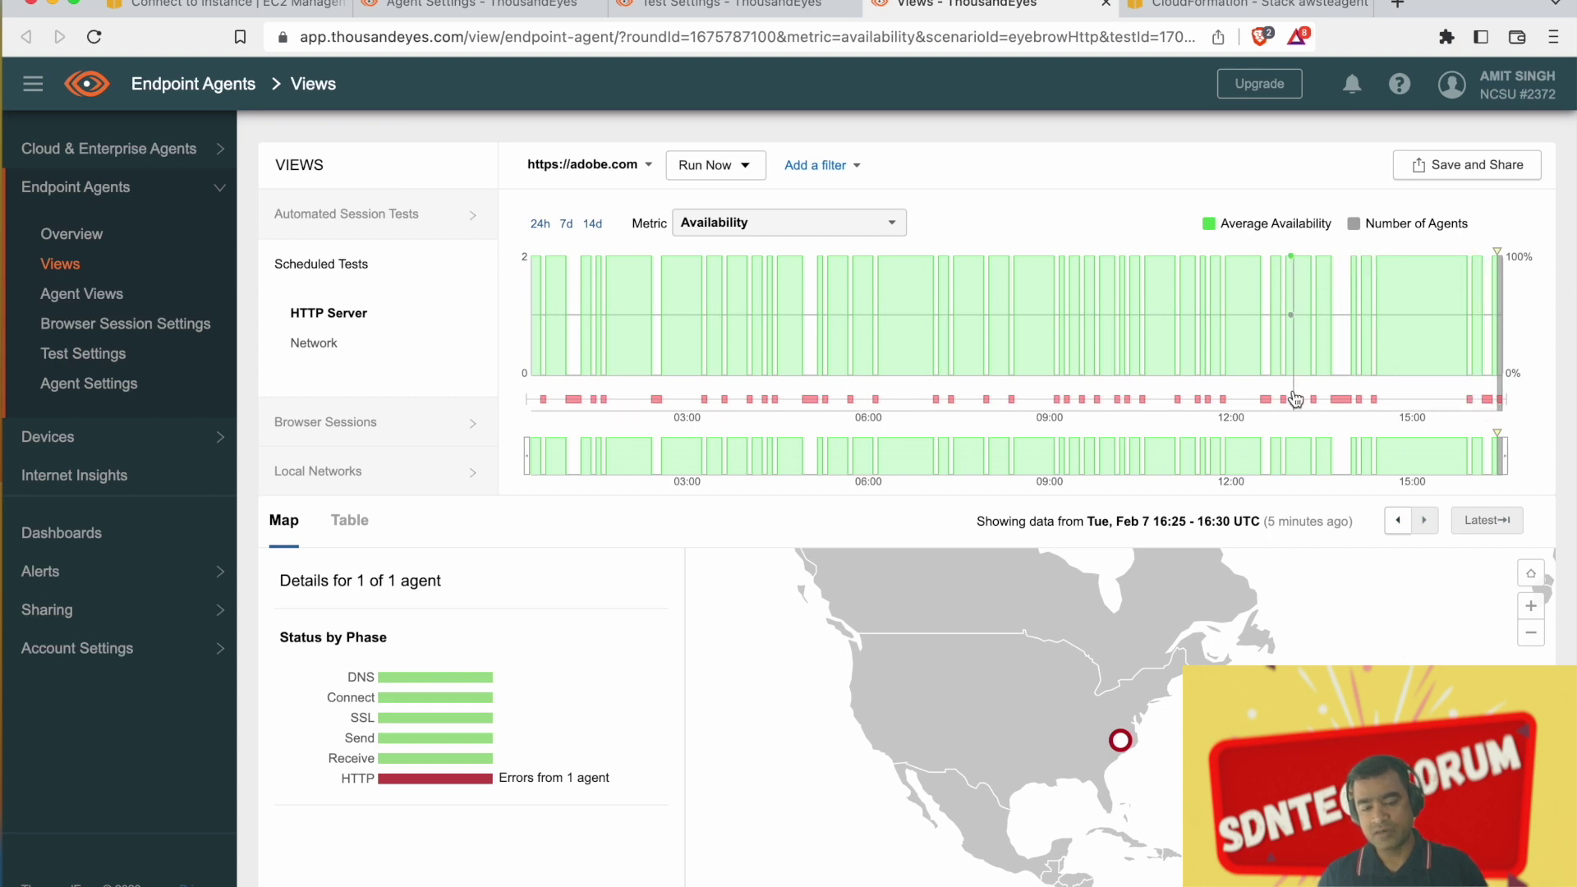
pyautogui.click(1267, 400)
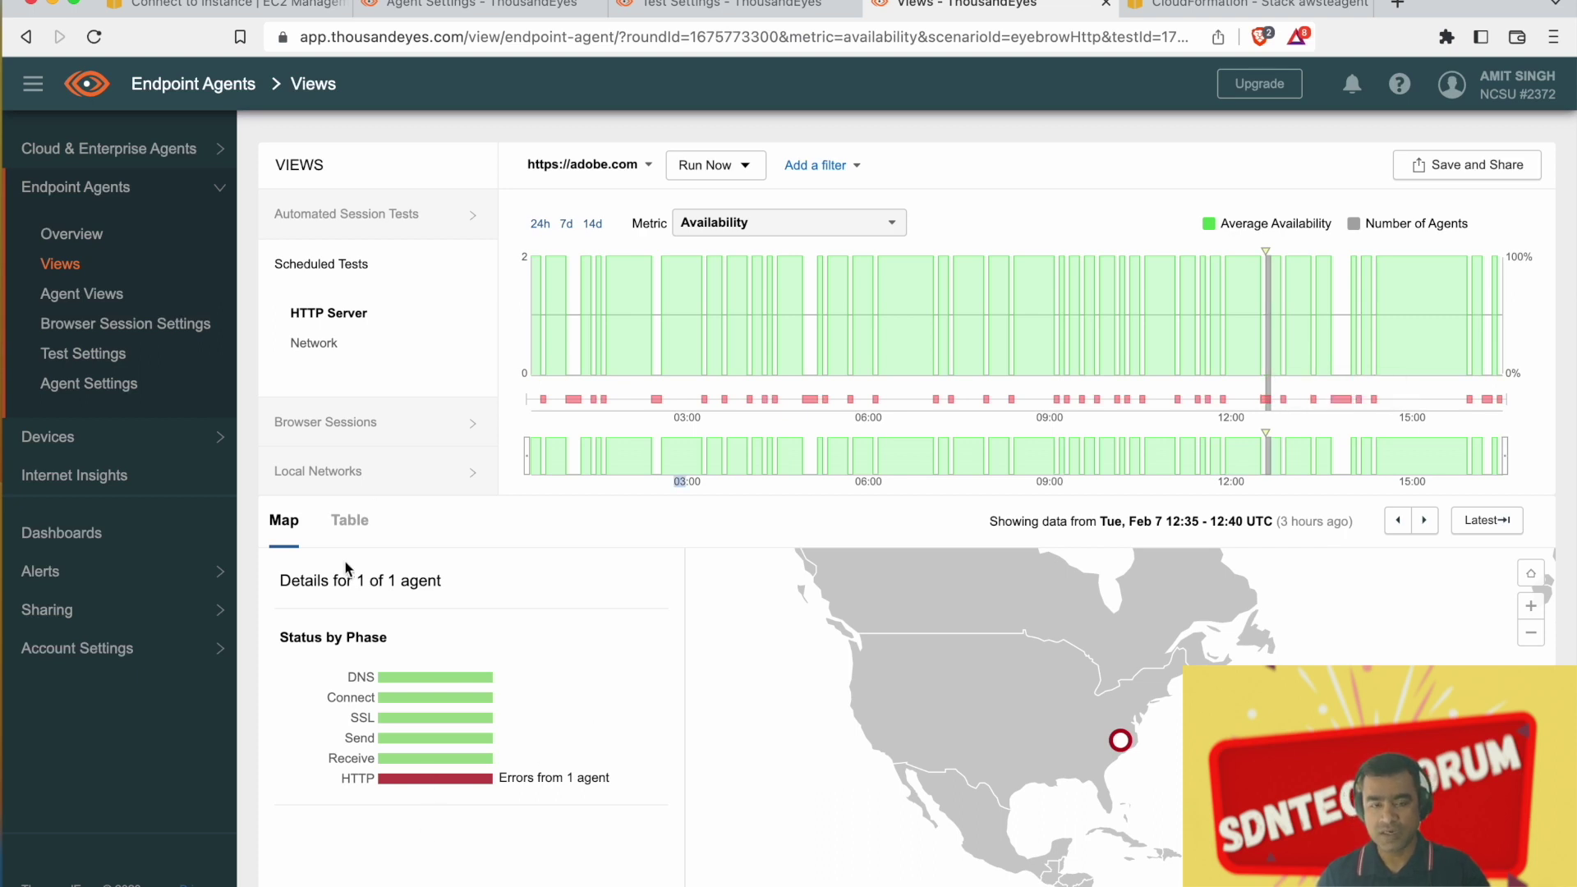
pyautogui.click(364, 523)
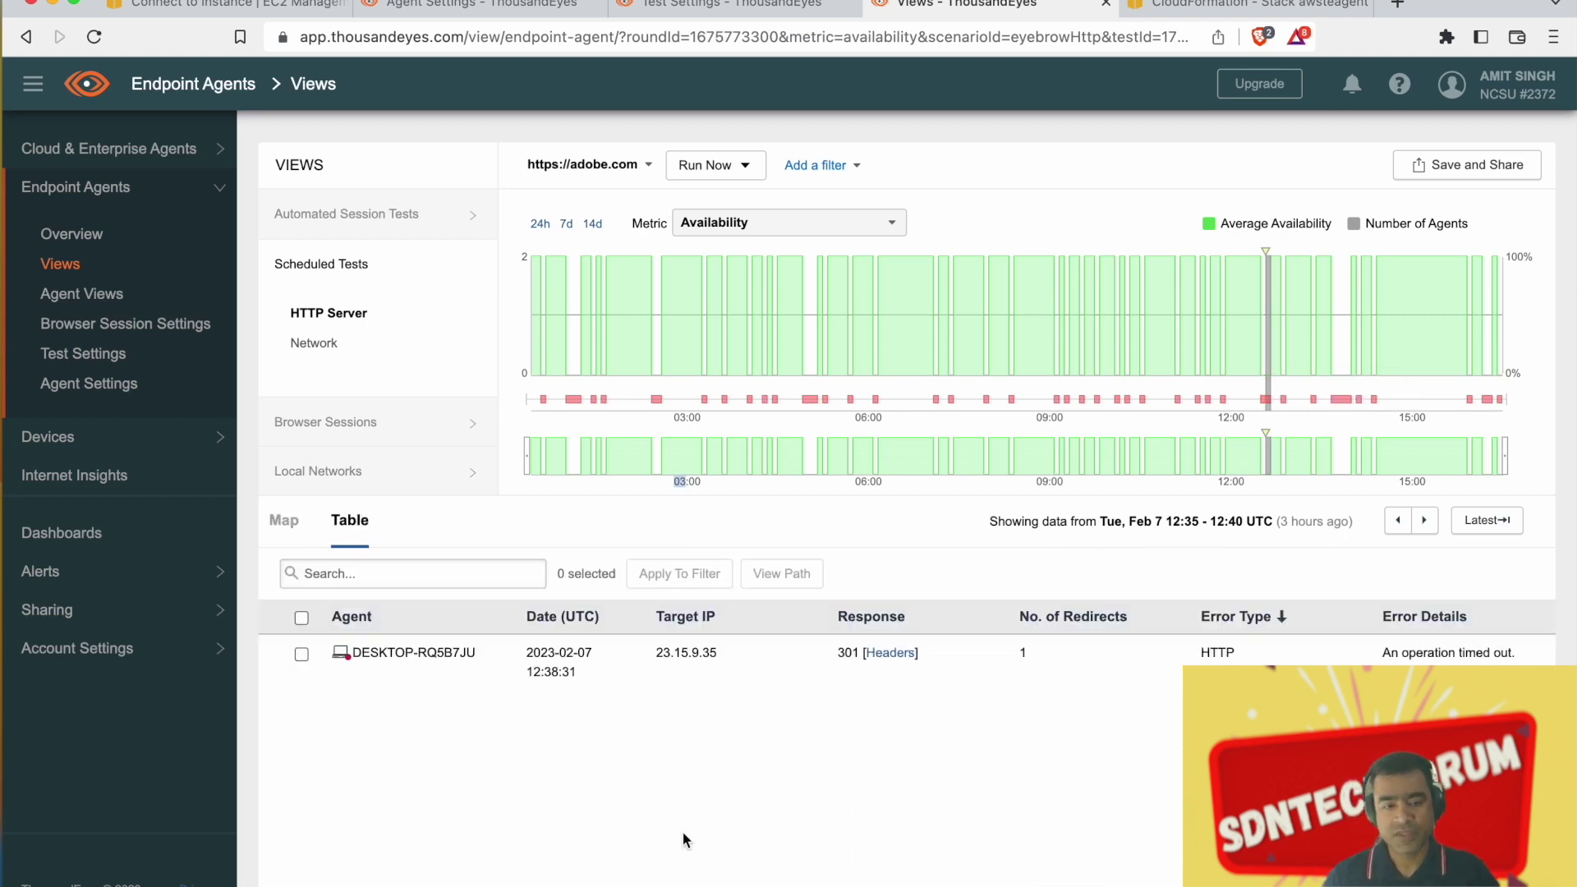
# Switch to the map view with Status by Phase, inspecting the HTTP error, then open browser session results
pyautogui.moveTo(348, 657)
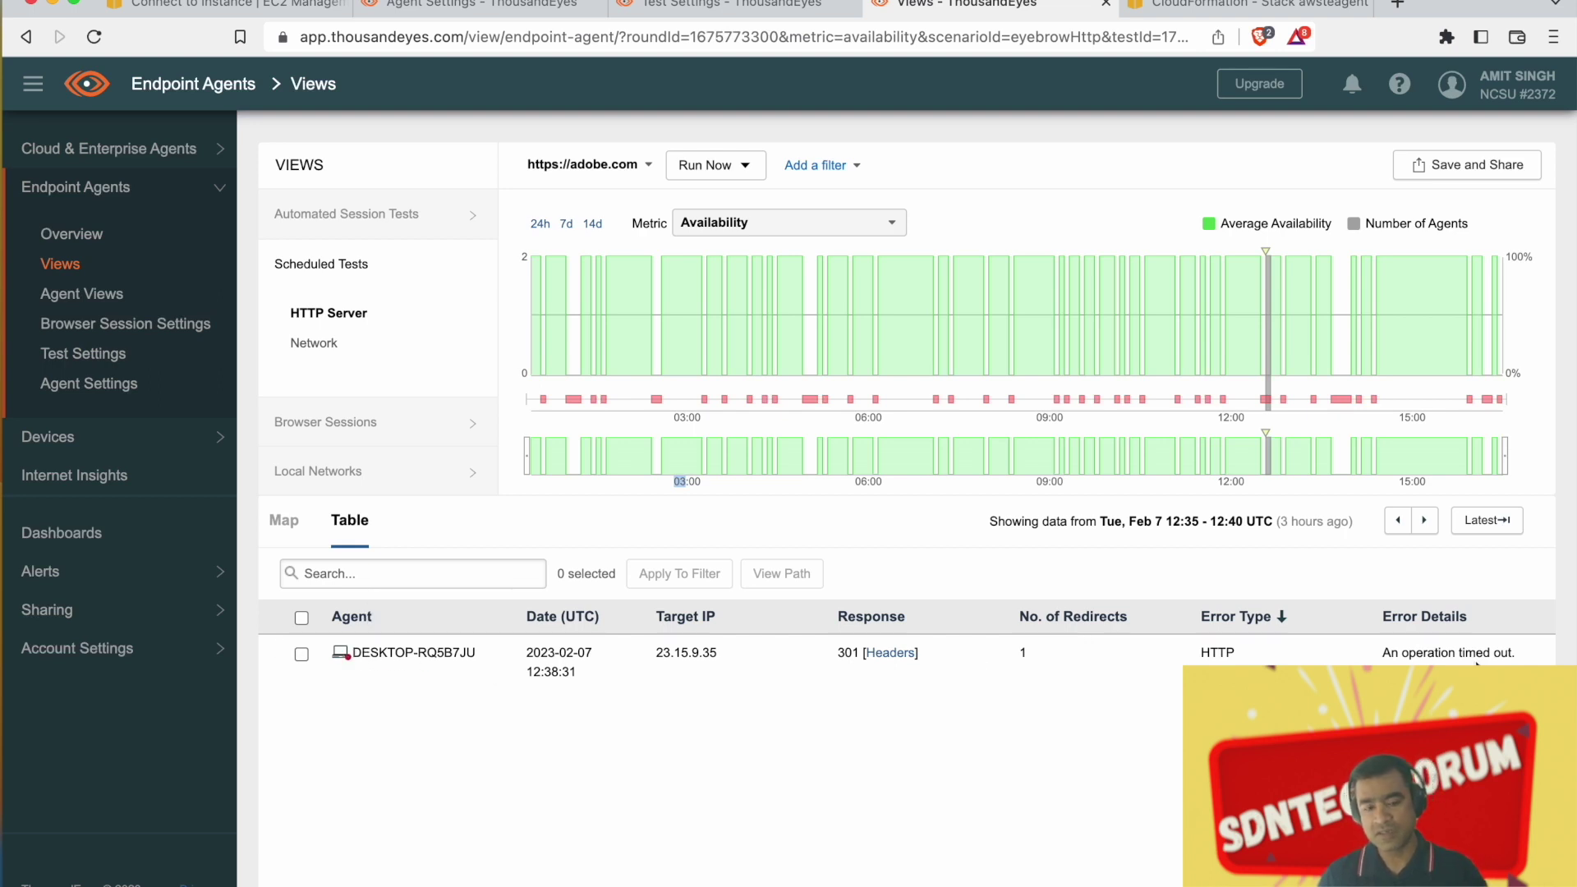
pyautogui.click(285, 523)
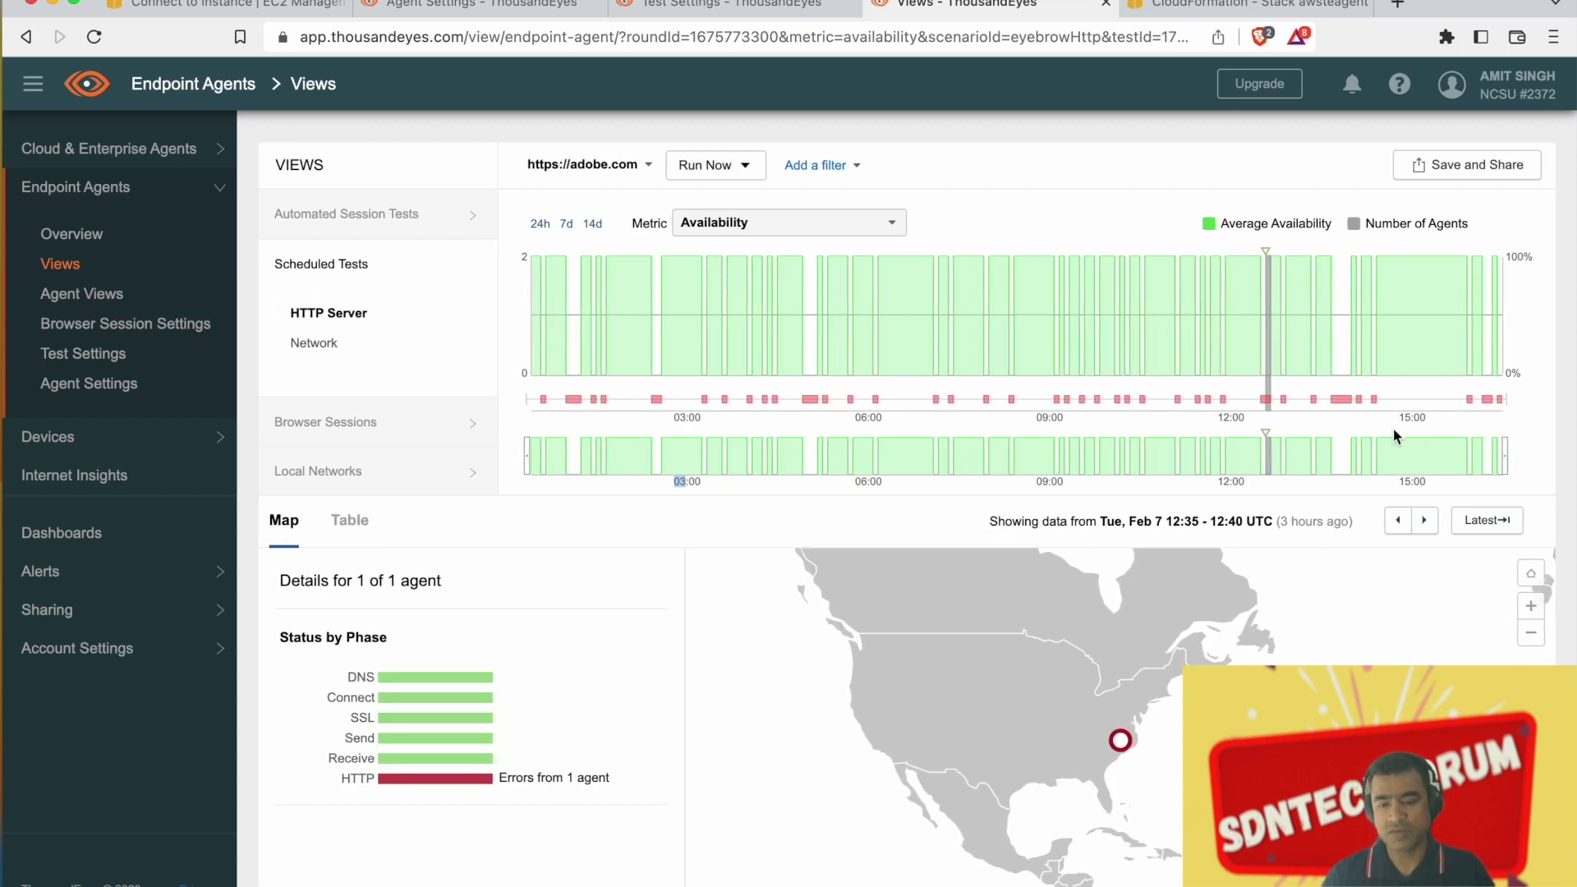
pyautogui.moveTo(1269, 406)
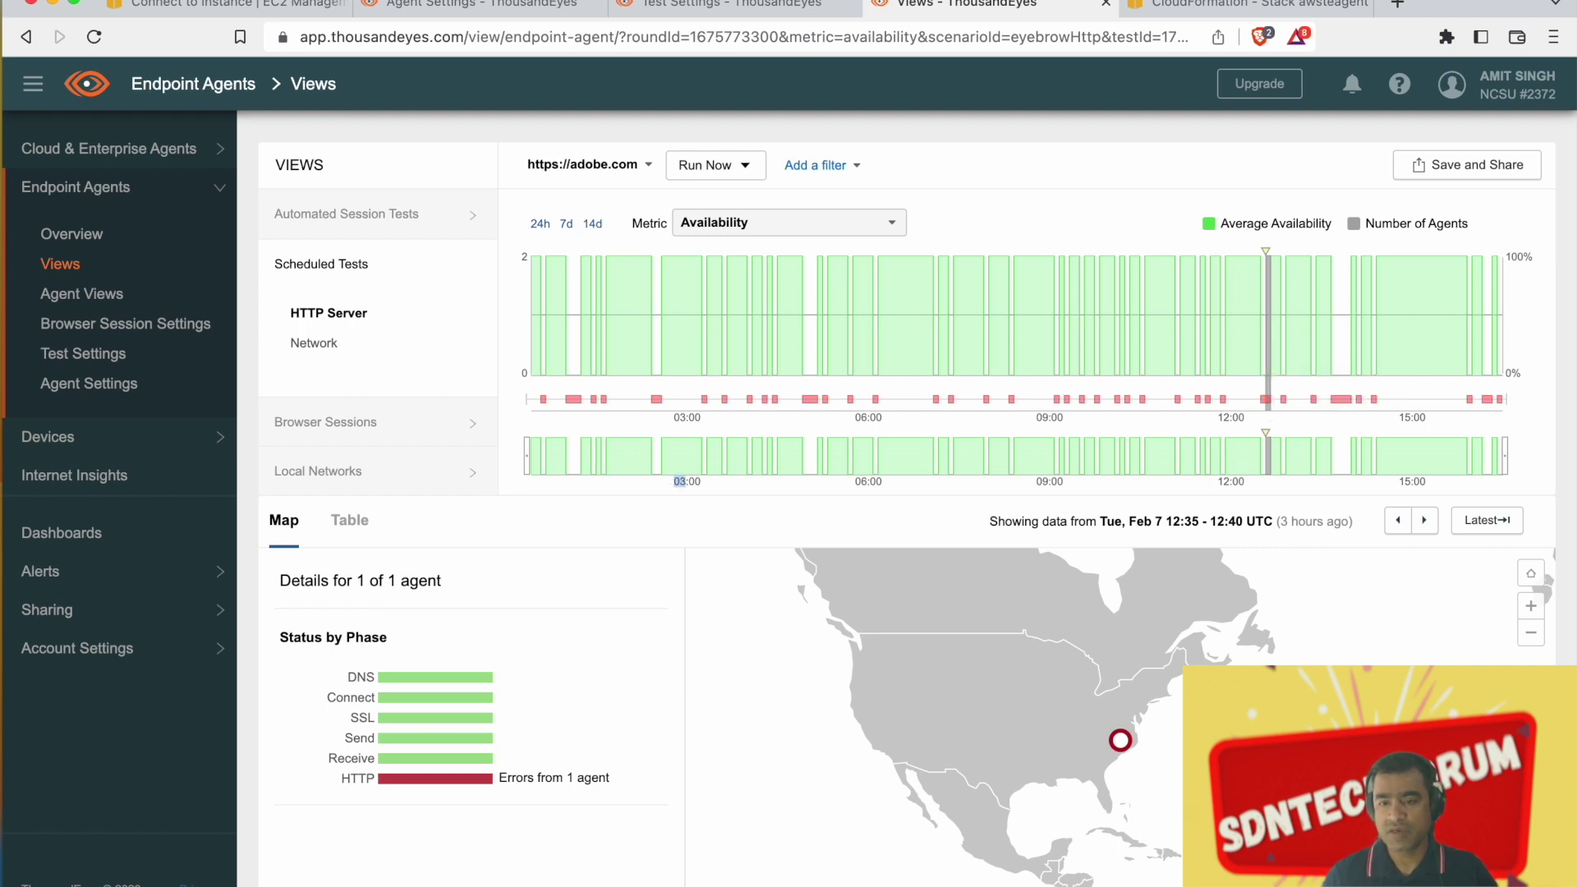
pyautogui.scroll(-1, 918, 495)
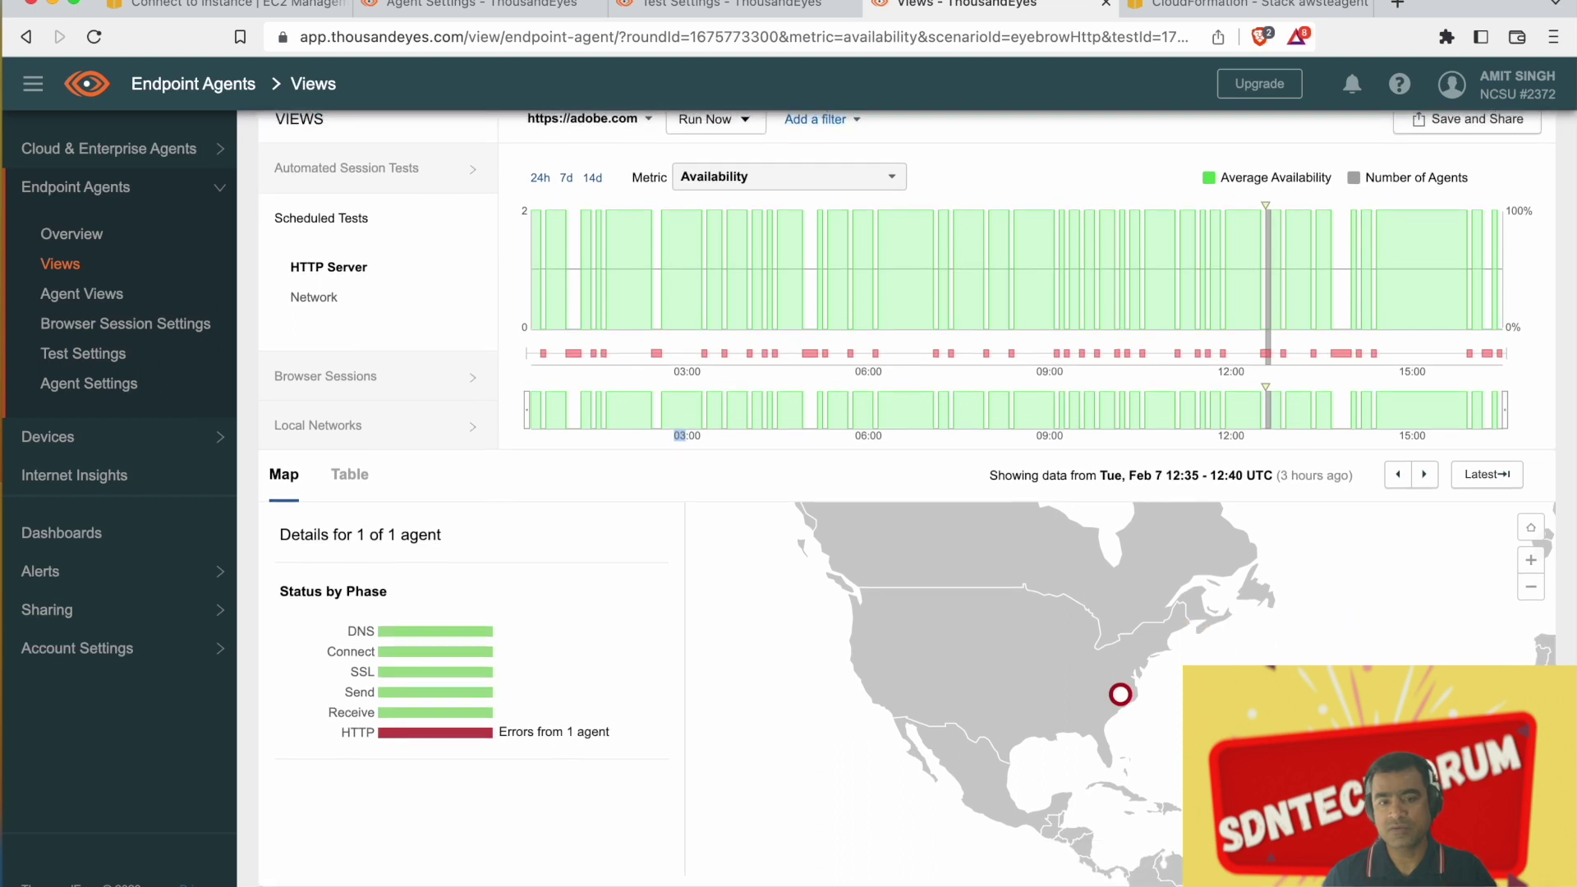
pyautogui.moveTo(1124, 696)
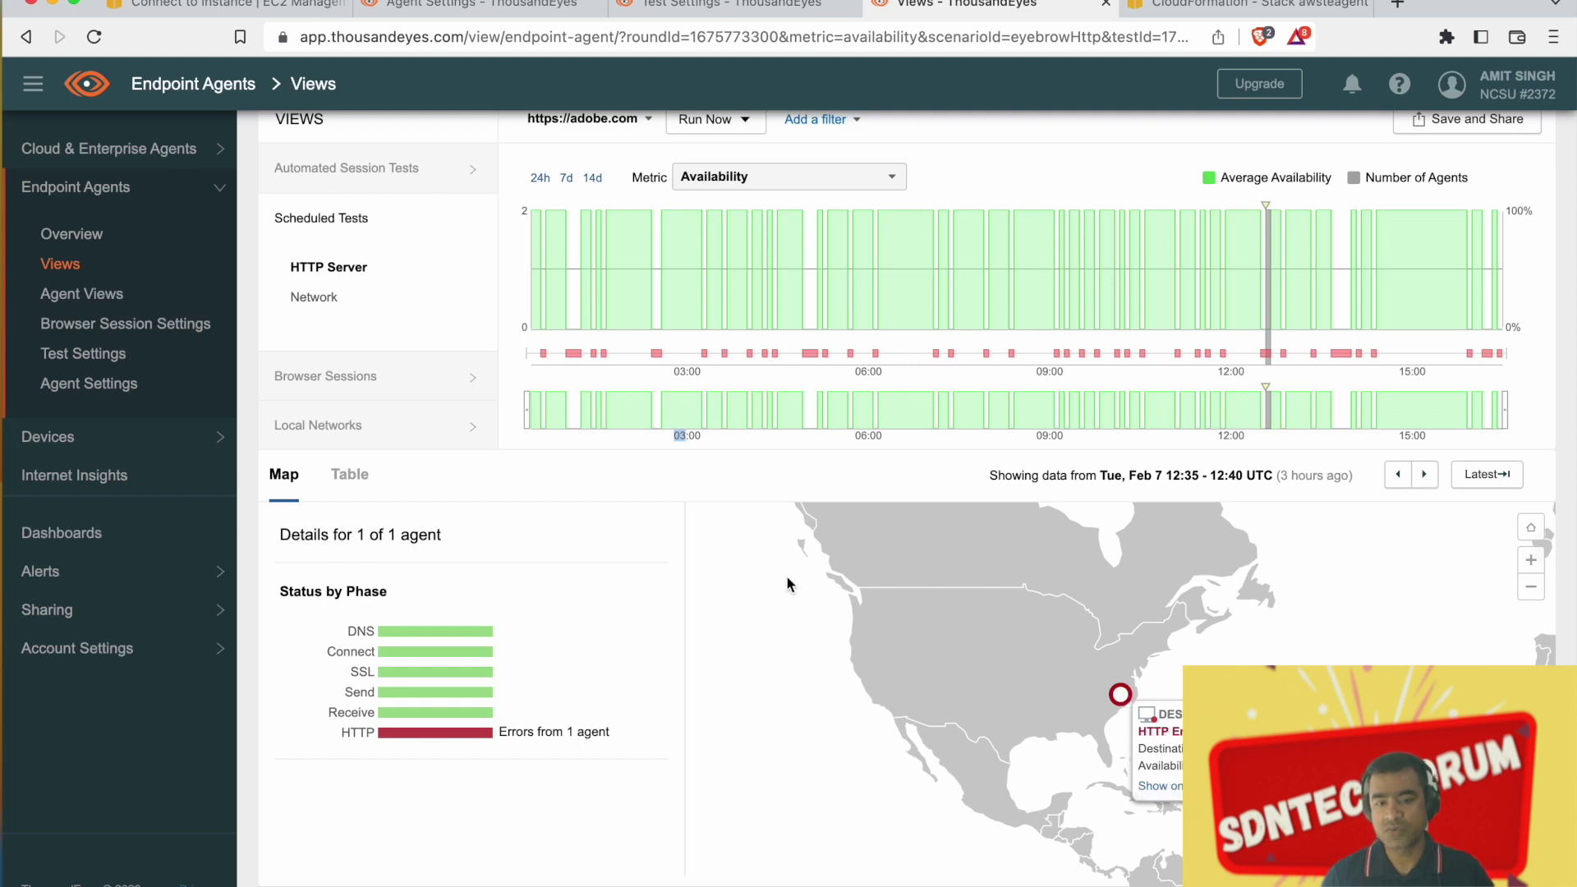
pyautogui.scroll(1, 739, 559)
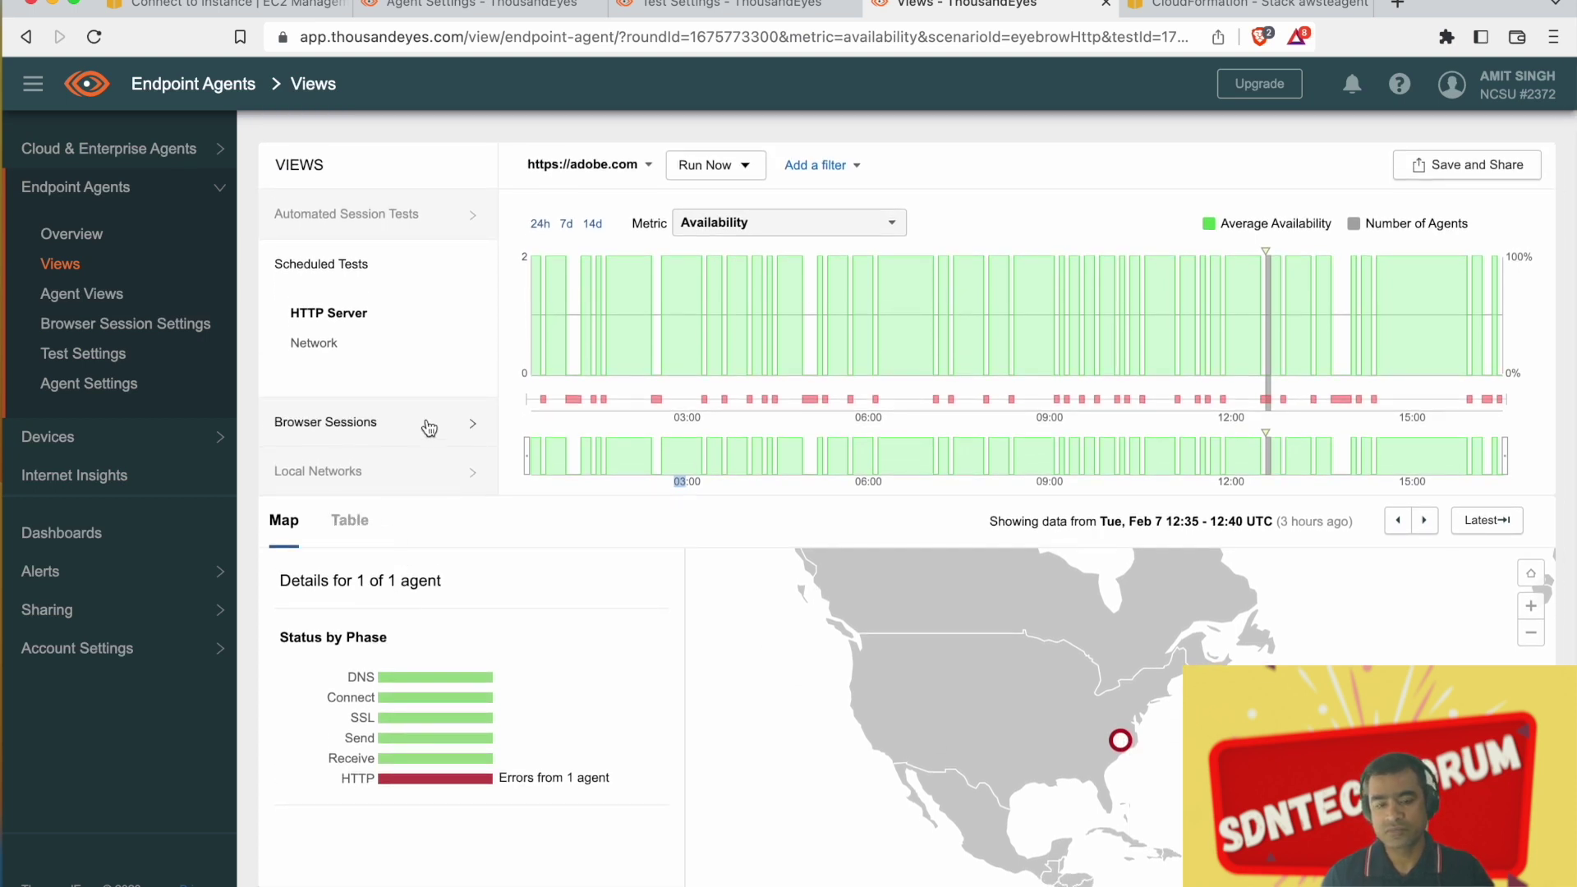
pyautogui.click(428, 425)
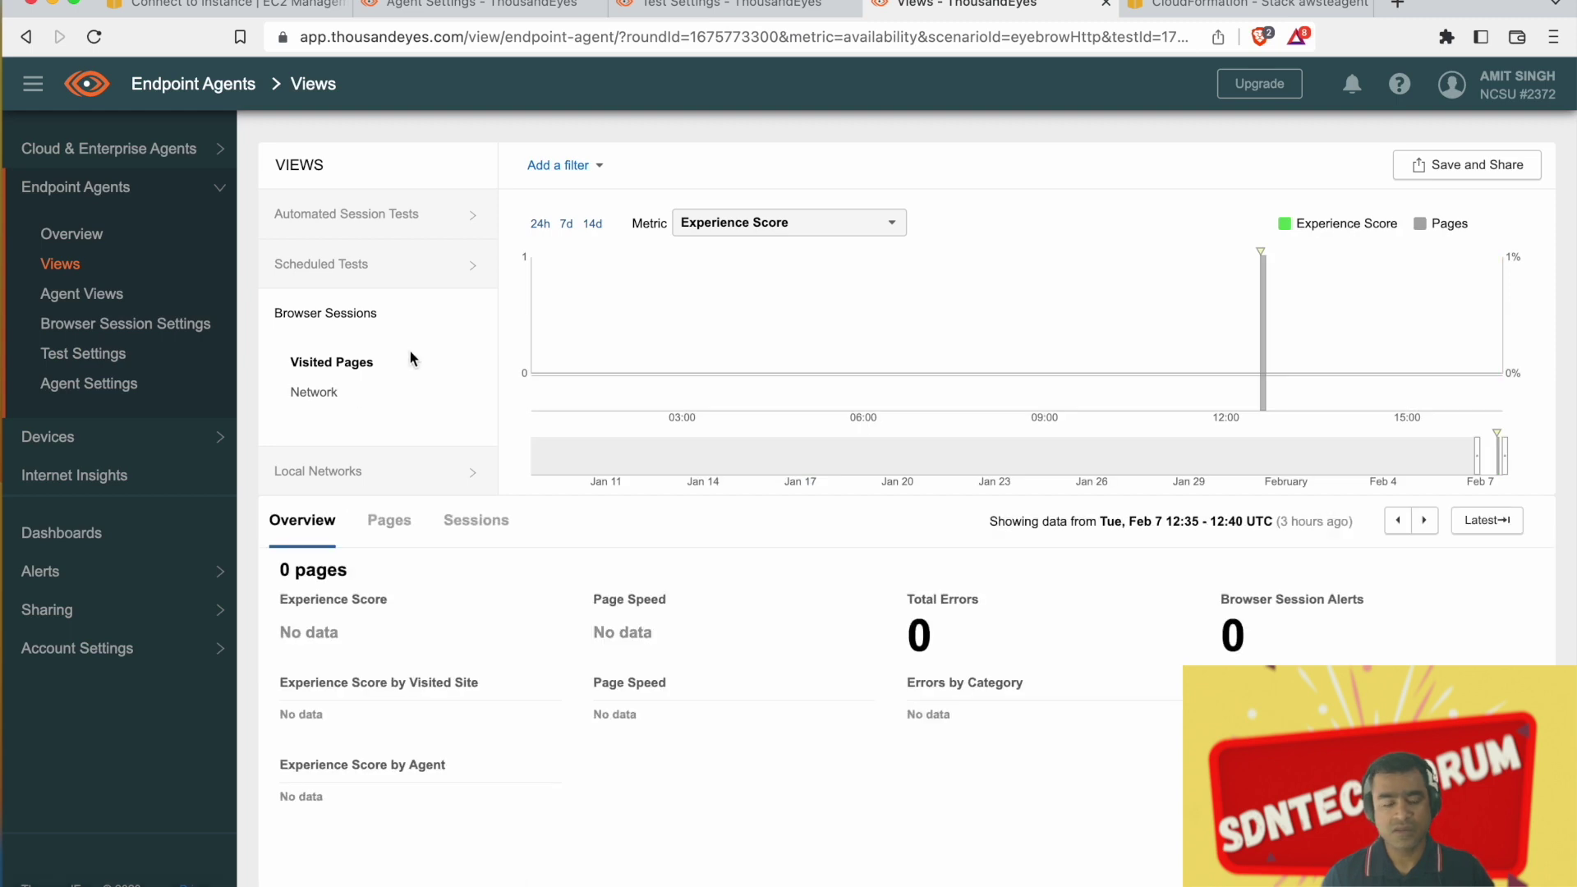
# Review the Browser Sessions, Network loss and Automated Session Tests views, then return to endpoint Test Settings
pyautogui.click(479, 271)
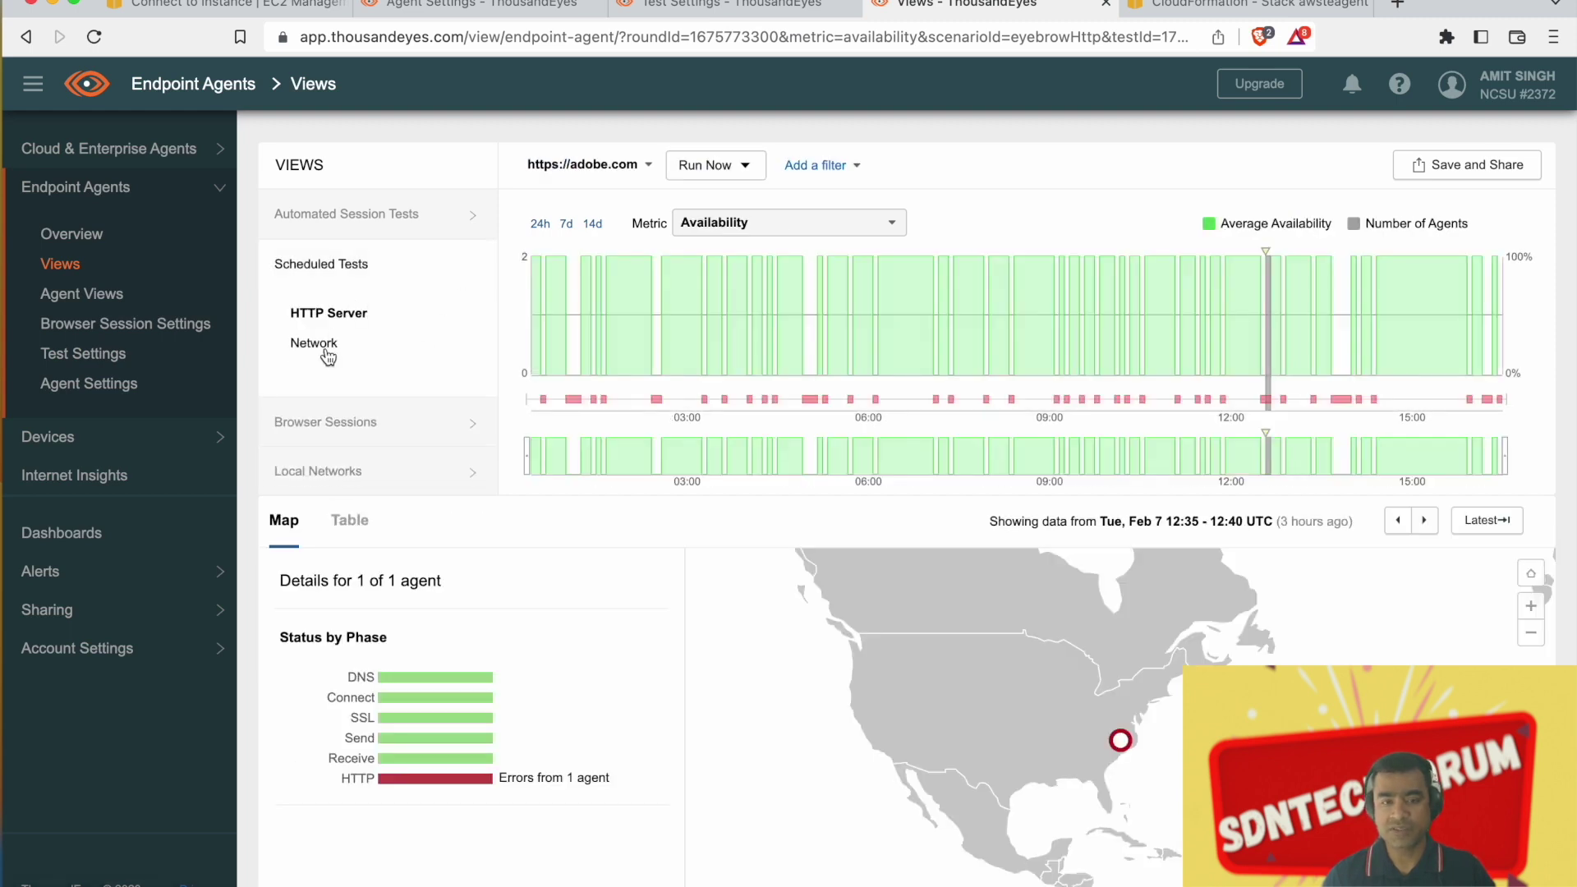
pyautogui.click(316, 343)
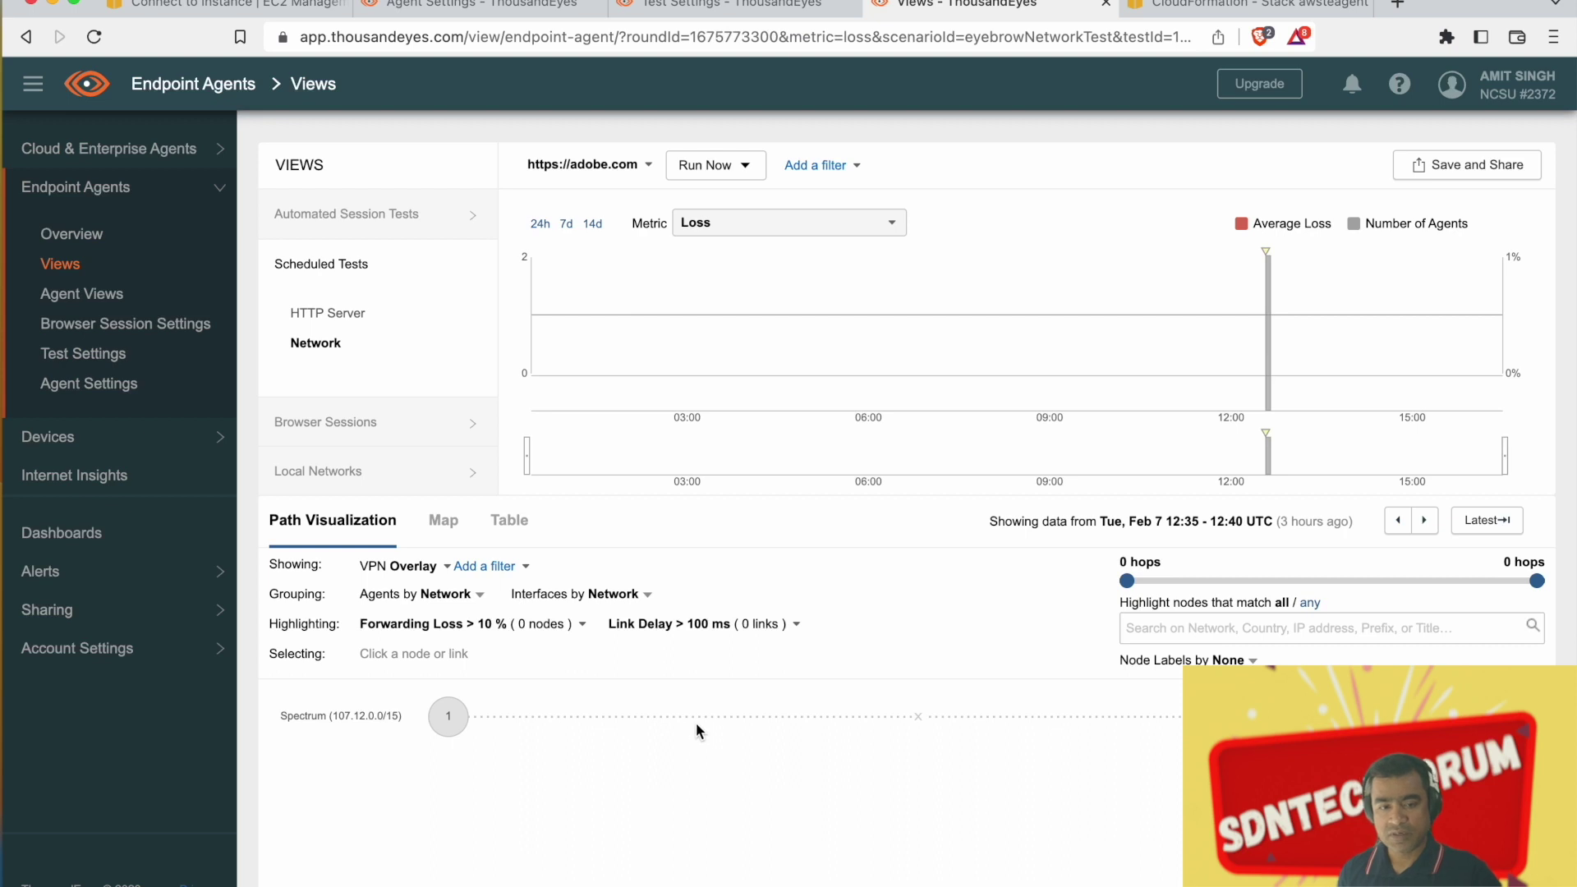
pyautogui.moveTo(848, 649)
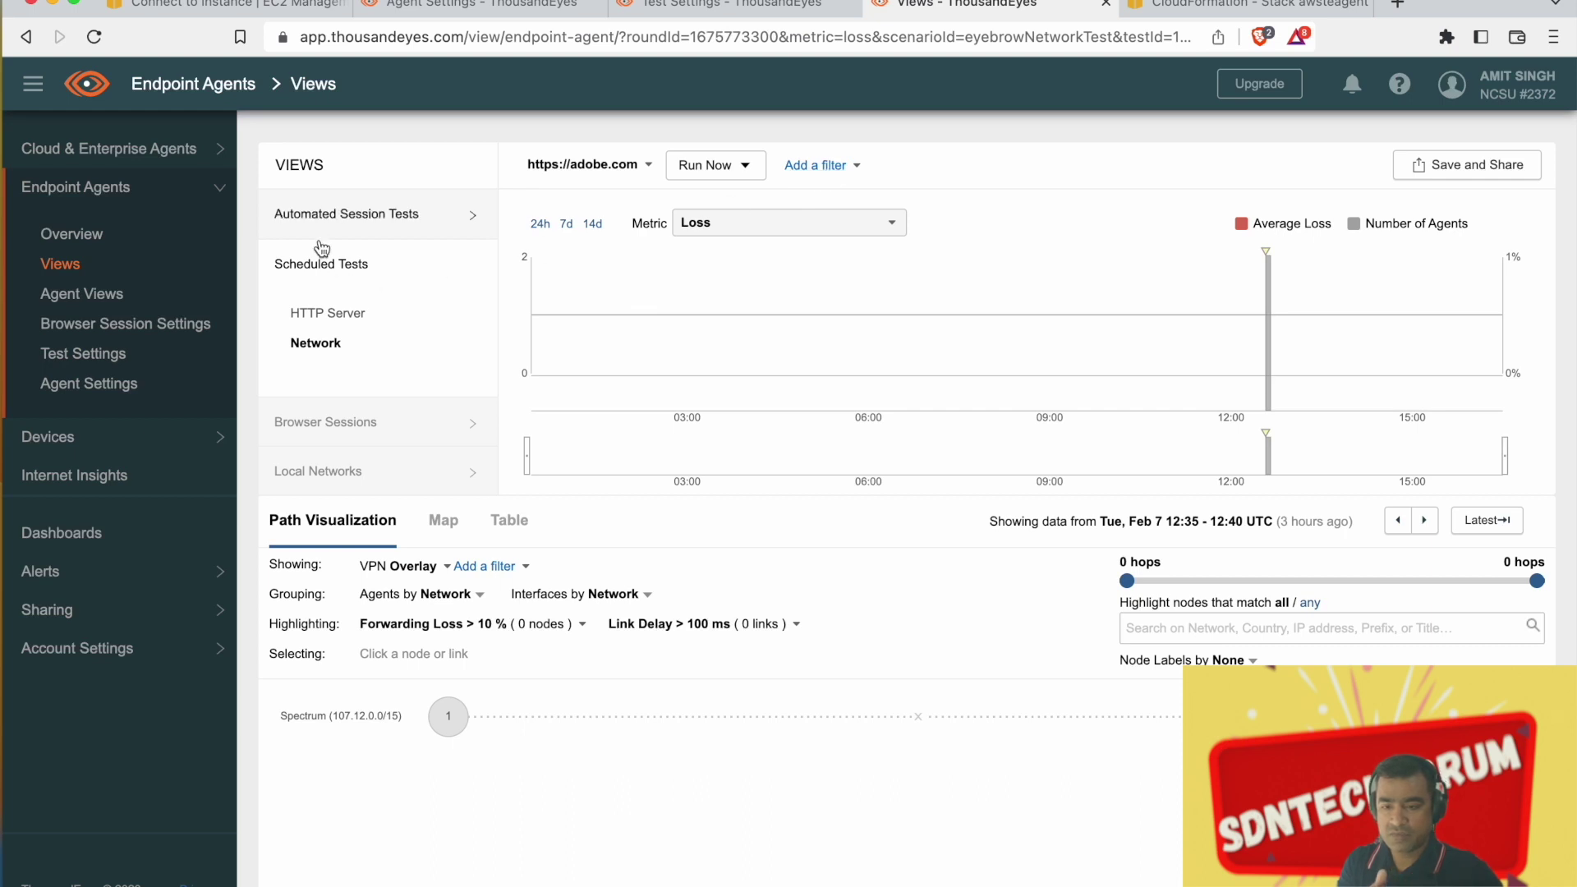
pyautogui.click(474, 222)
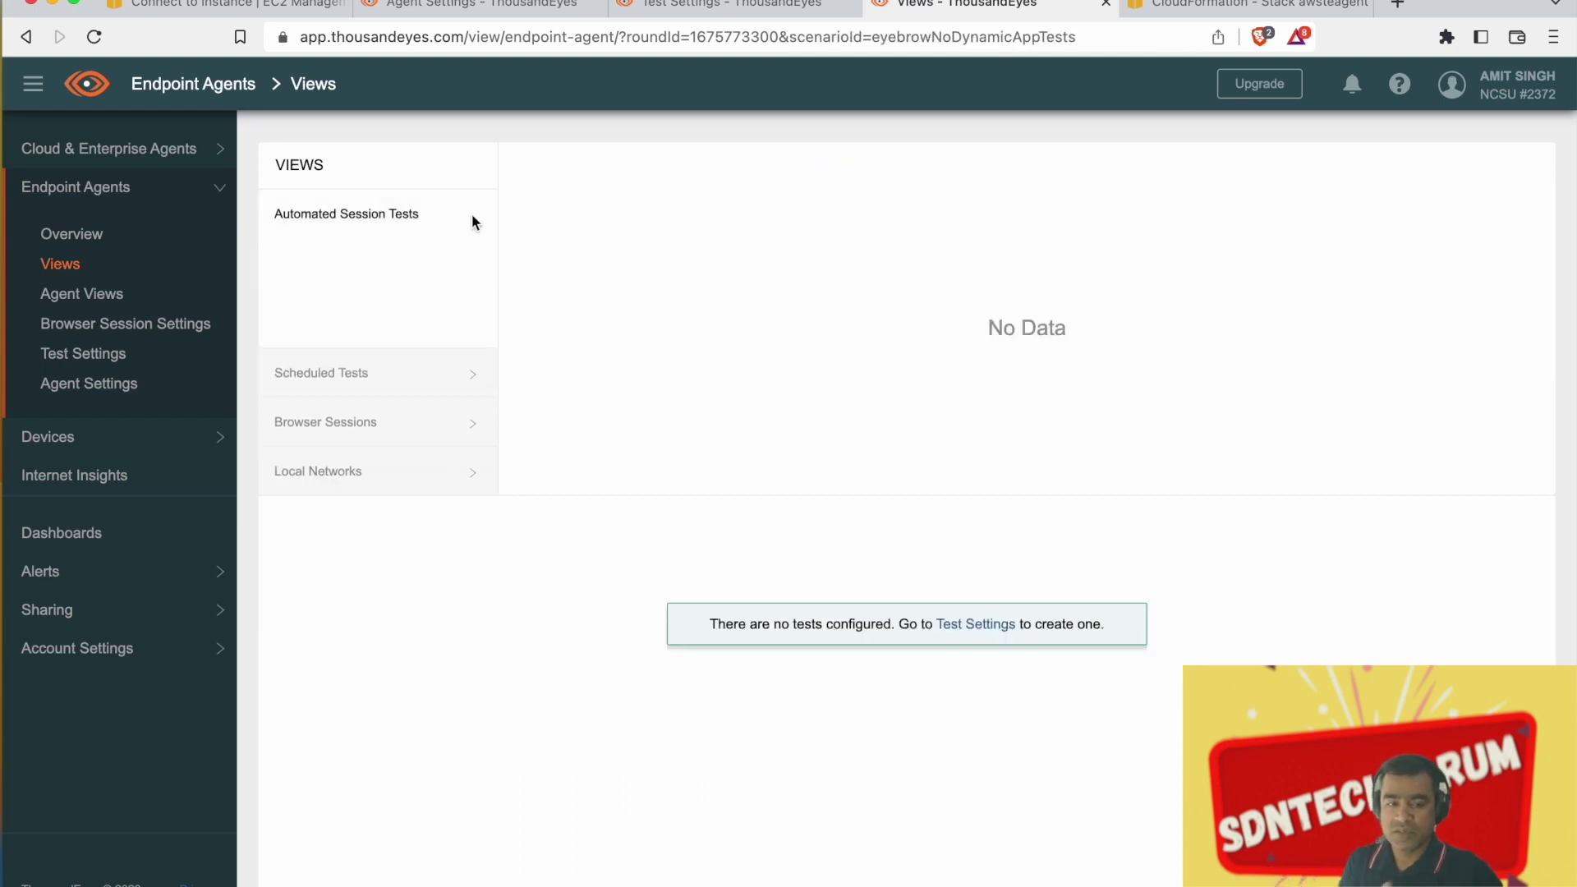
pyautogui.click(428, 379)
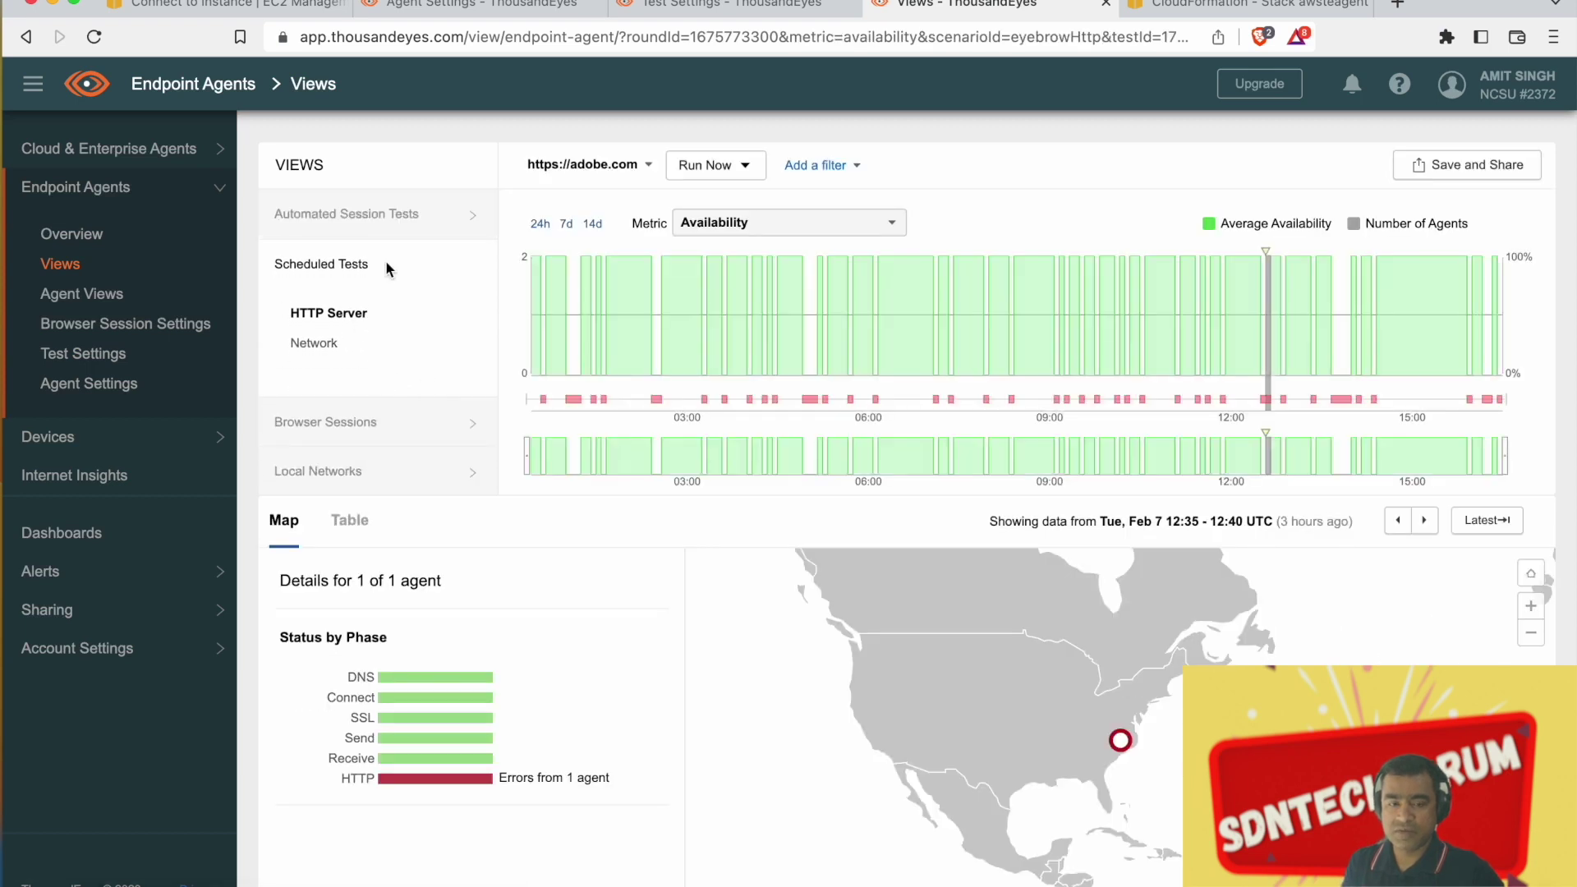
pyautogui.click(100, 361)
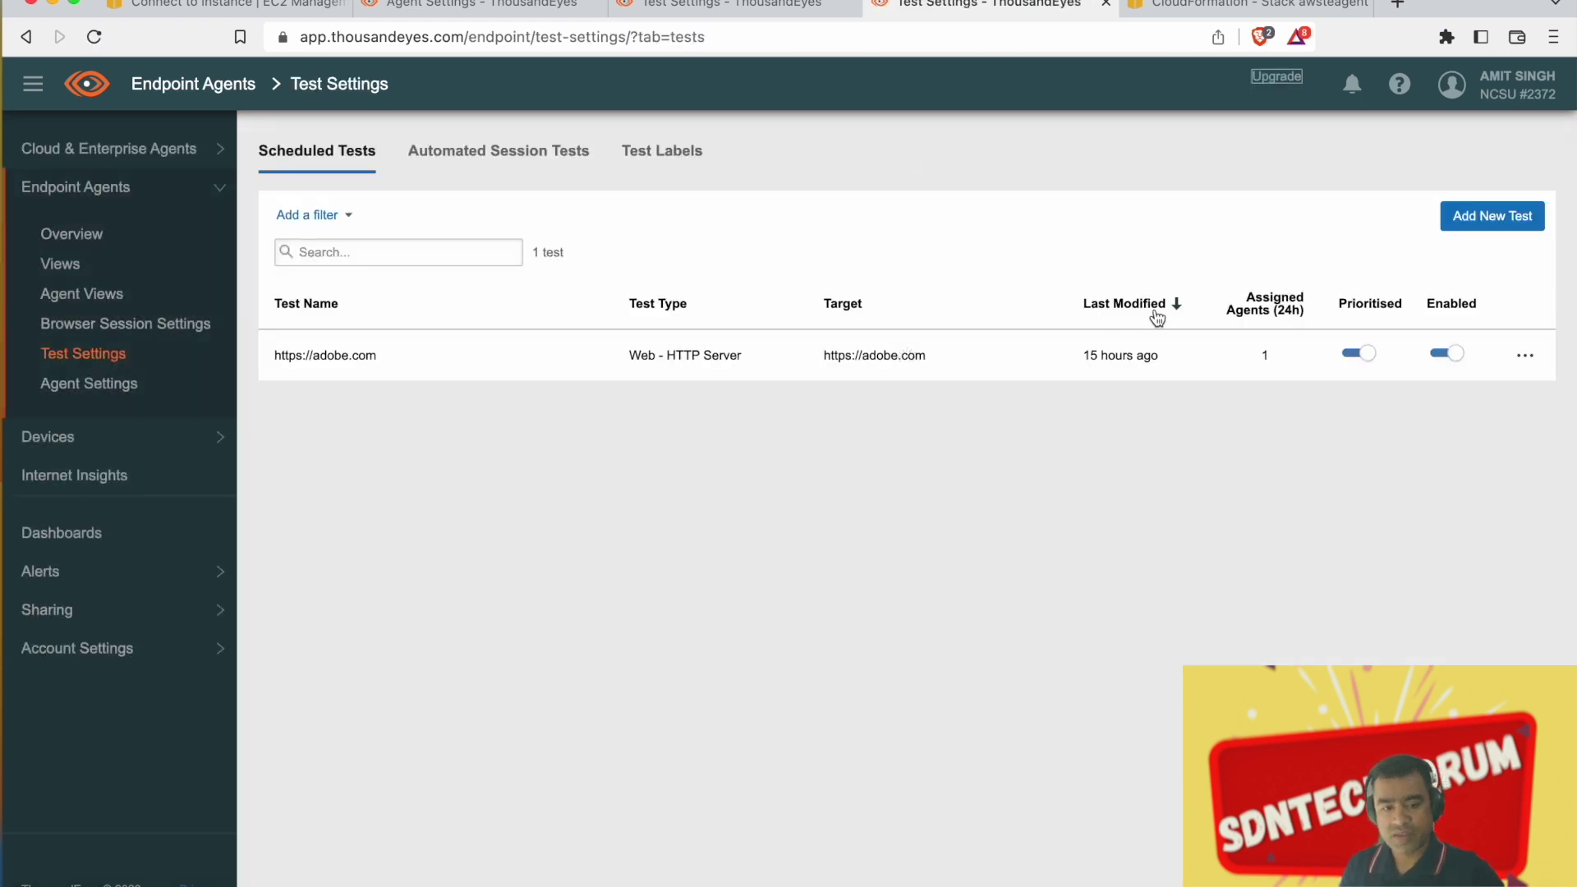
pyautogui.click(563, 361)
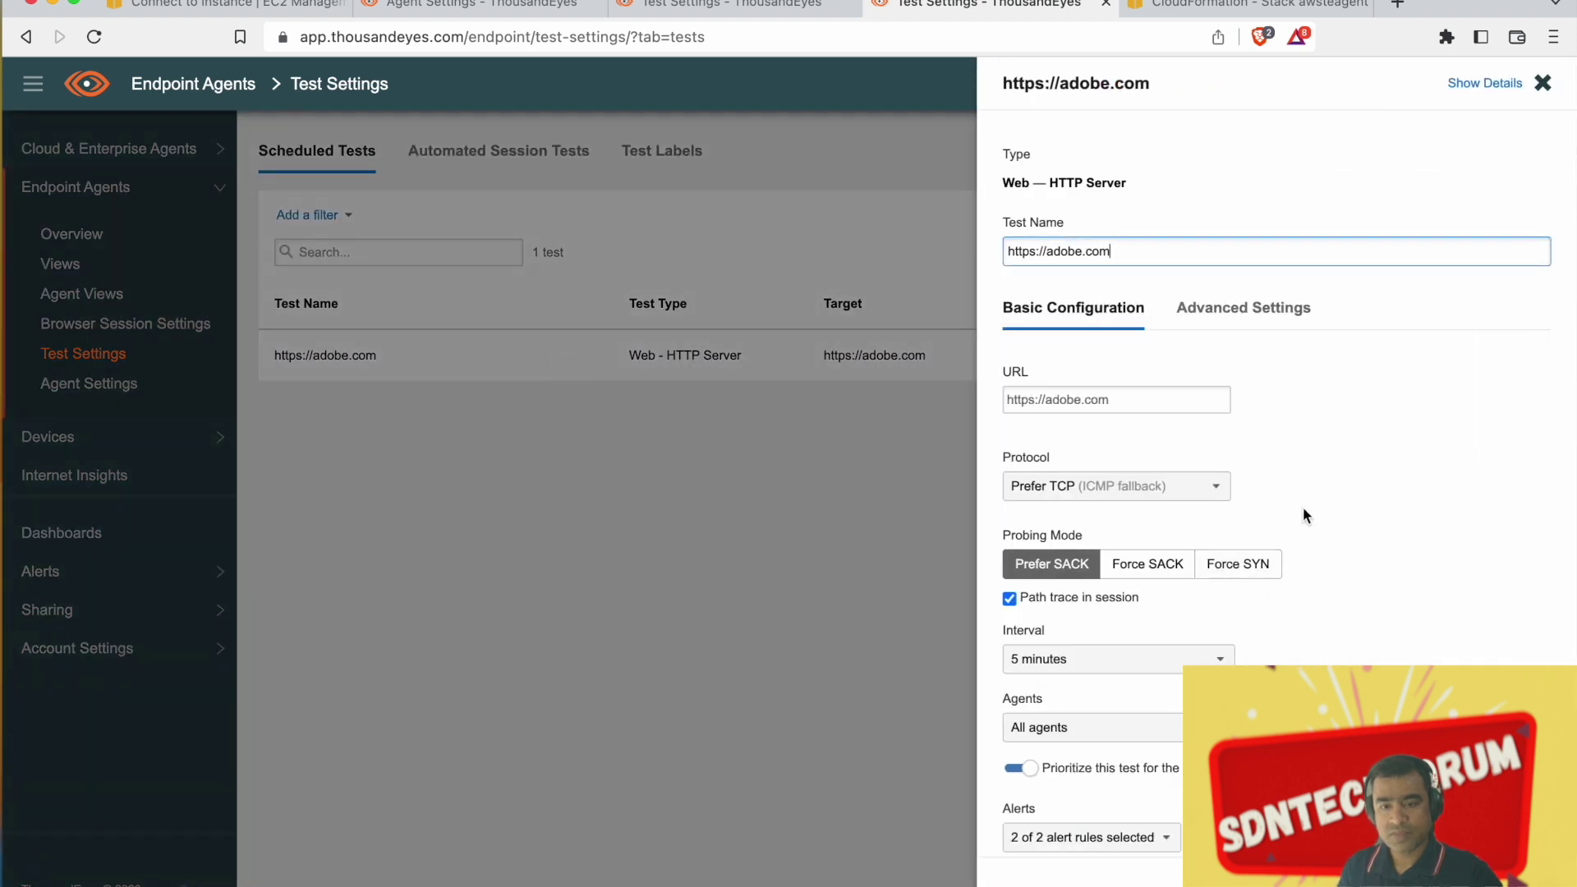
pyautogui.click(1268, 316)
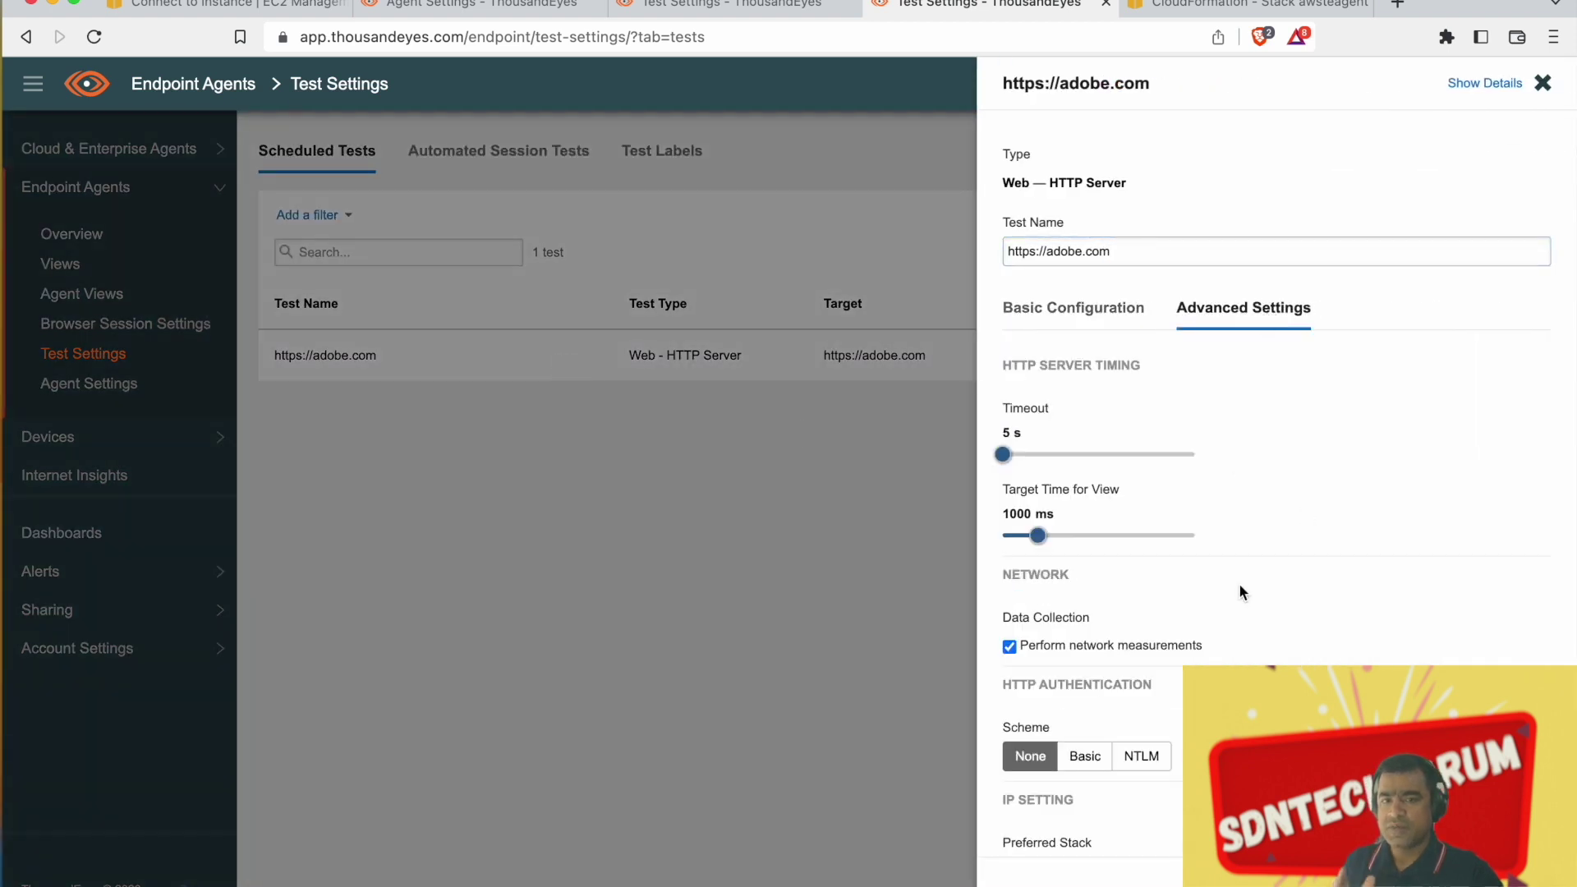
pyautogui.scroll(-10, 1239, 588)
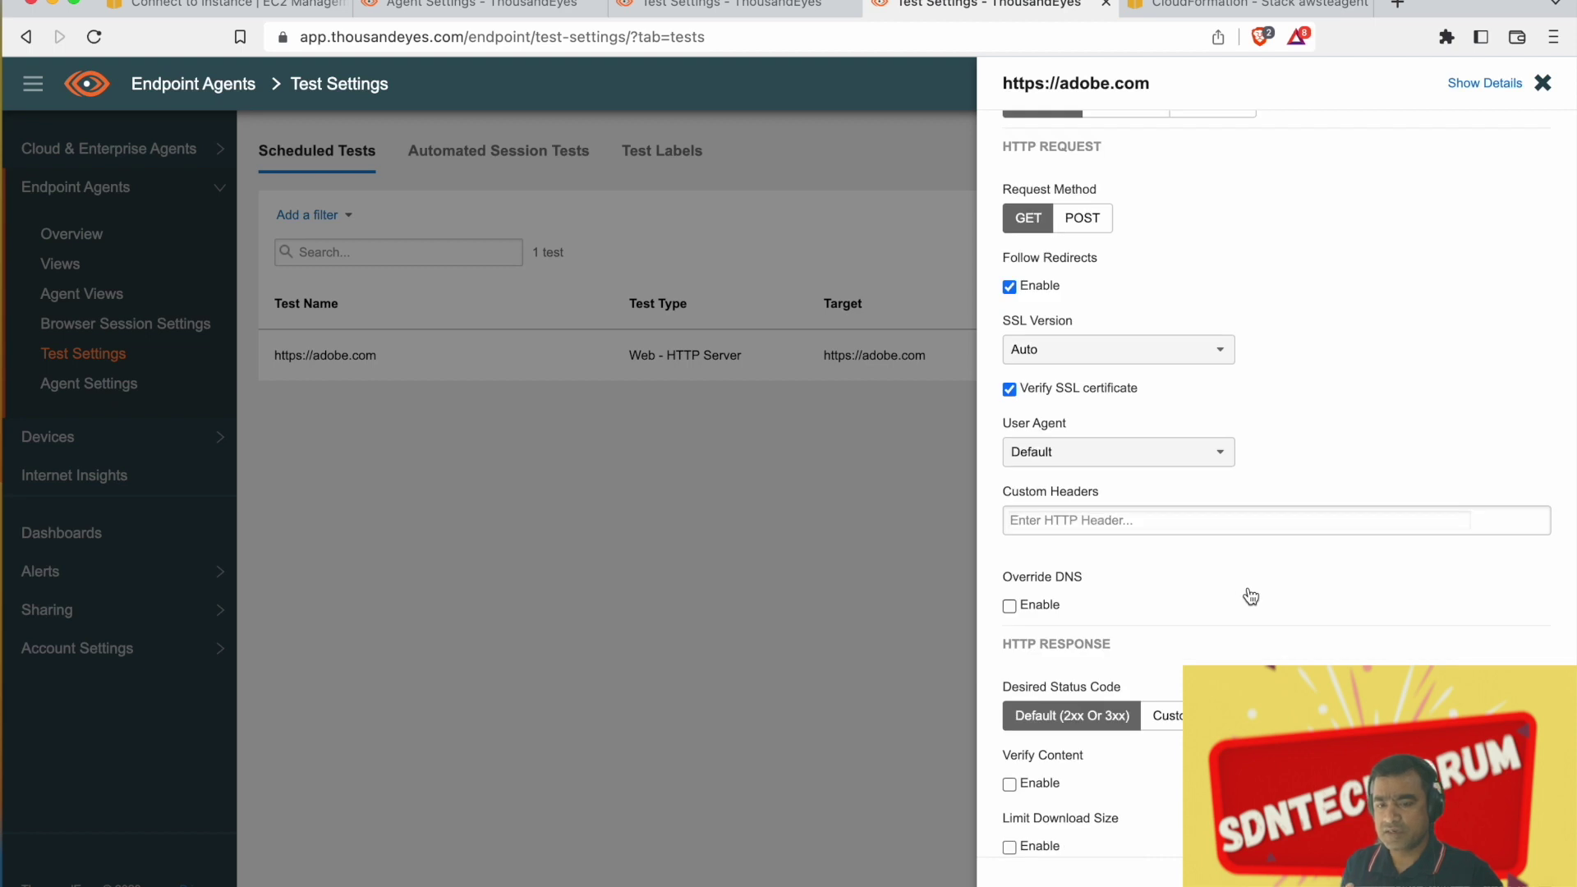
pyautogui.click(1182, 522)
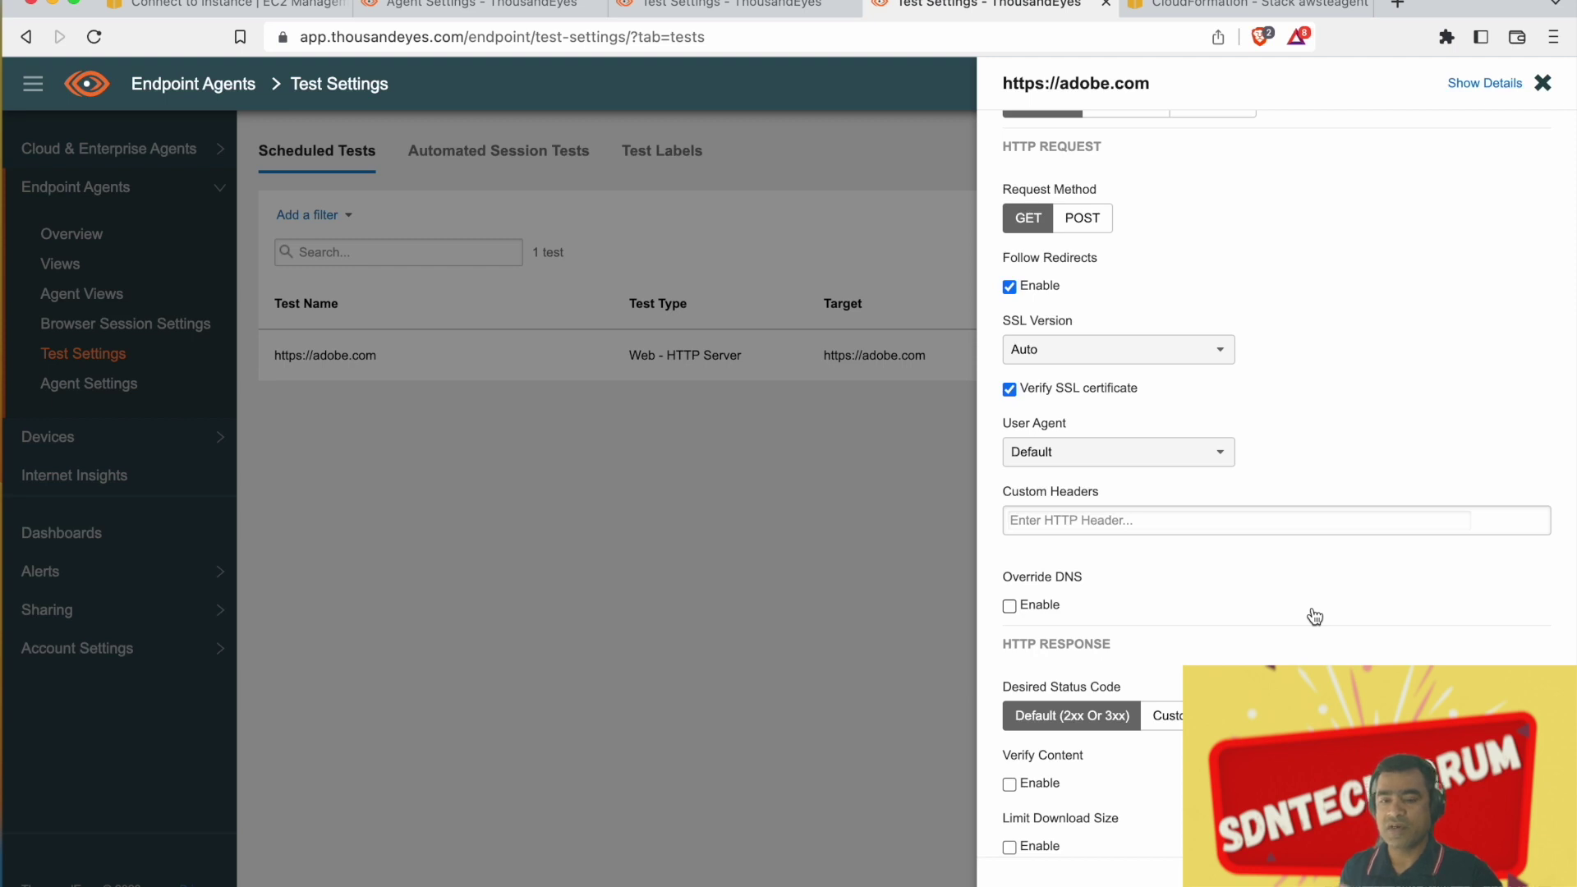
pyautogui.scroll(5, 1314, 616)
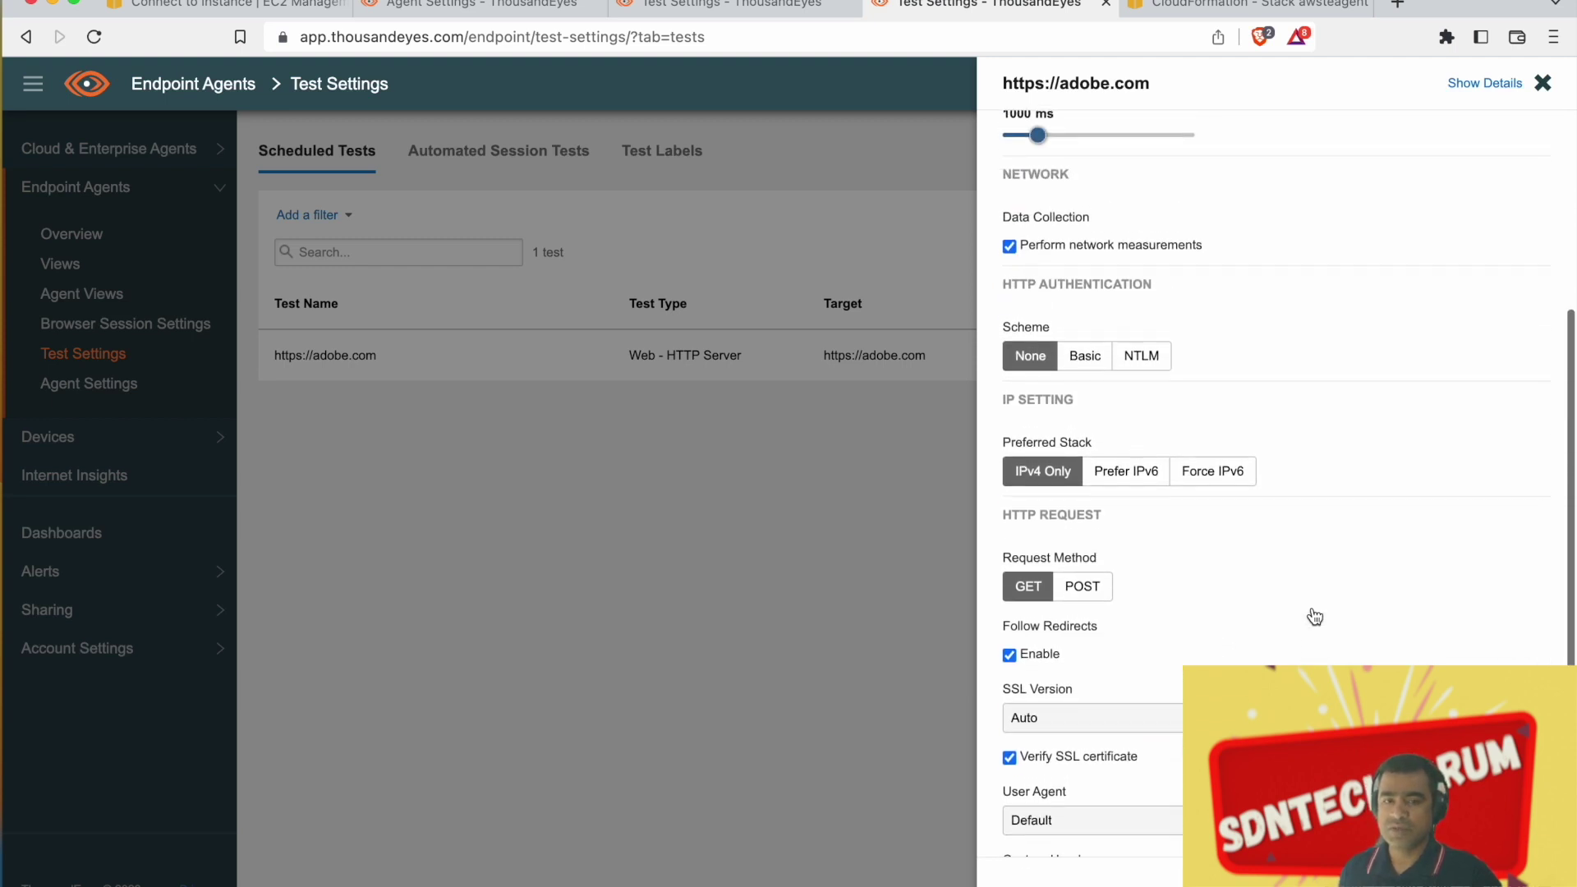
pyautogui.scroll(3, 1314, 616)
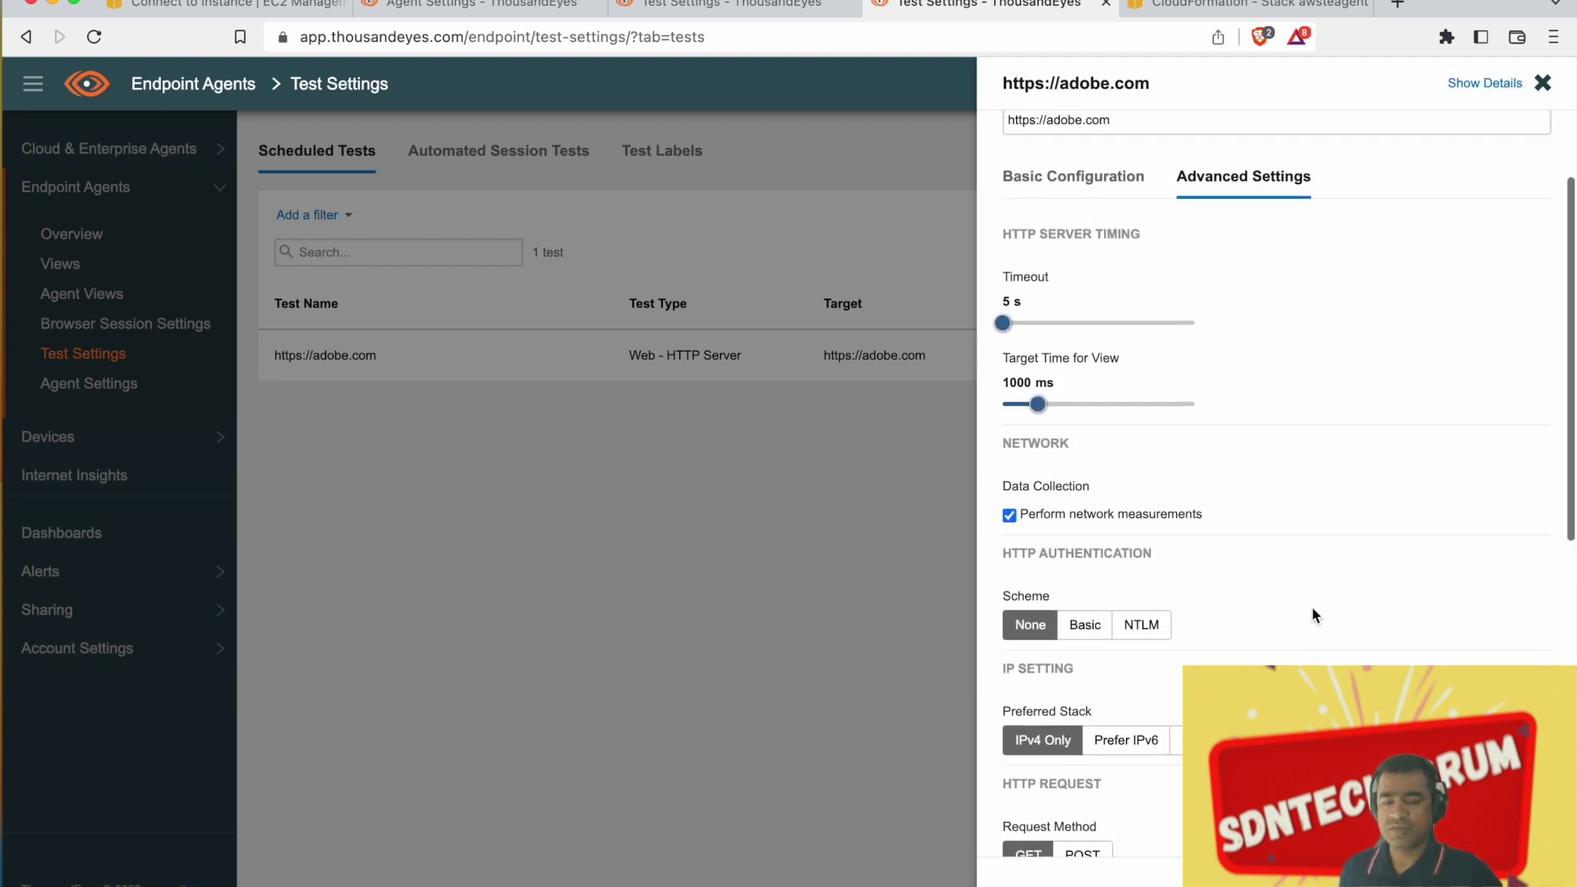
pyautogui.scroll(3, 1312, 615)
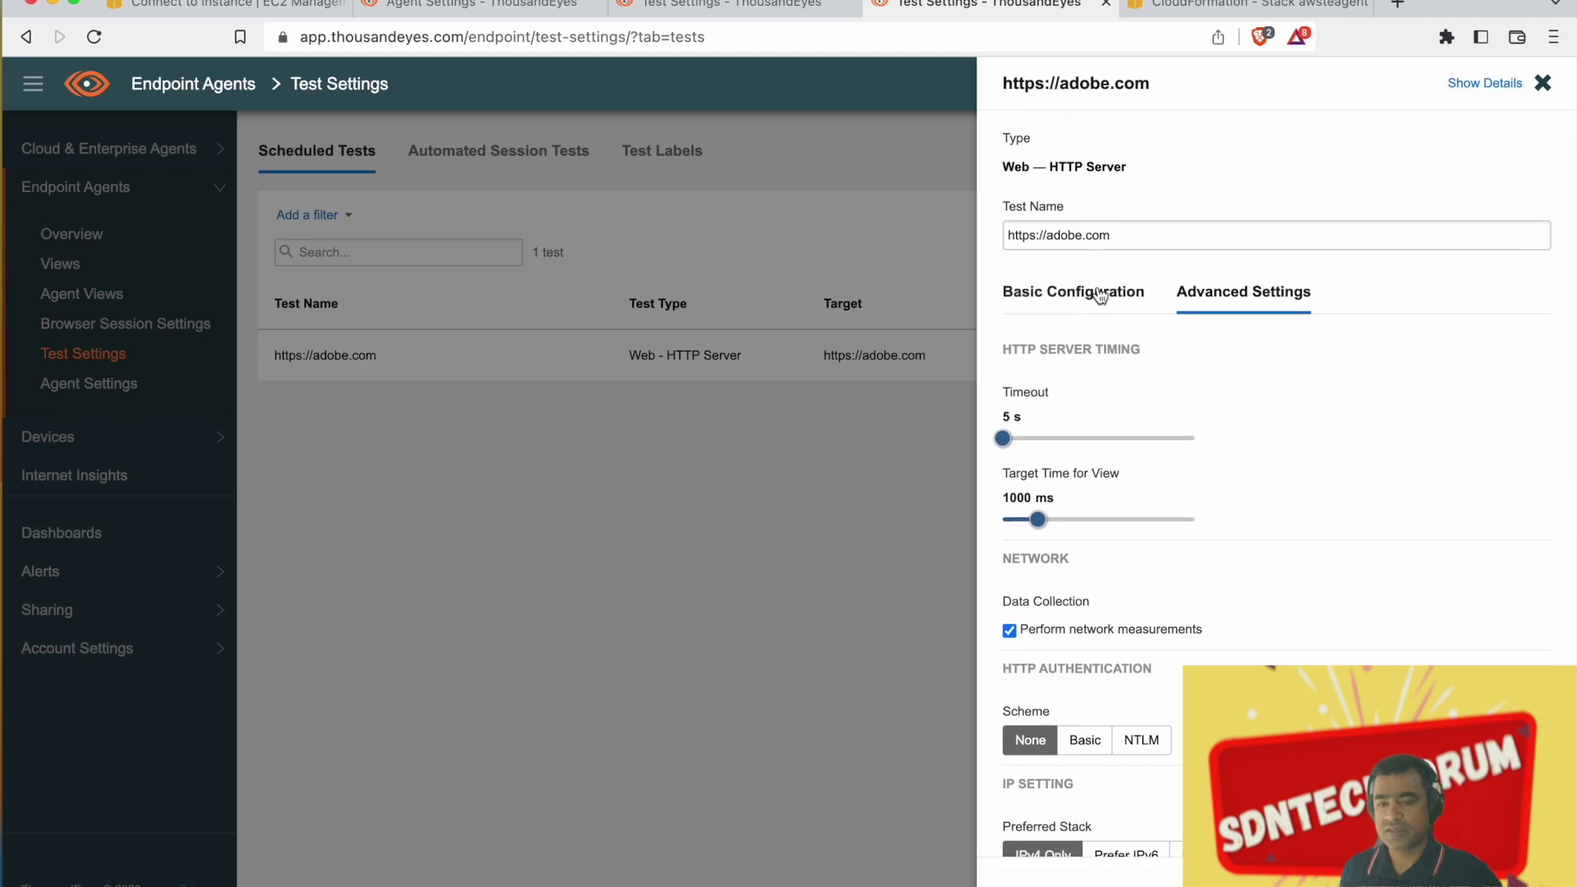
pyautogui.click(1100, 294)
pyautogui.scroll(-5, 1330, 604)
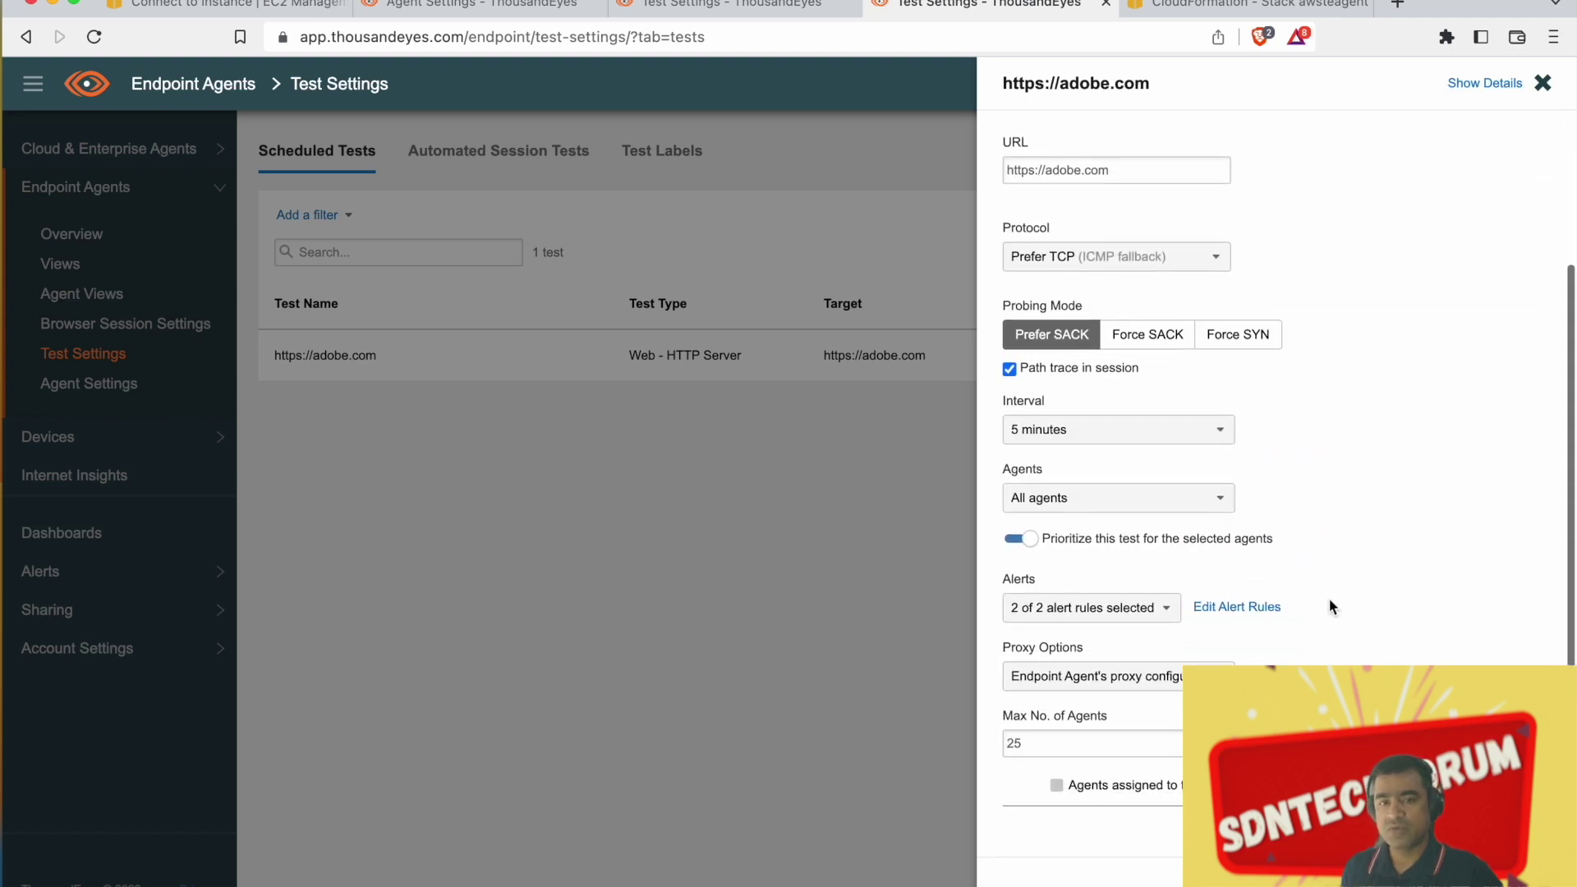
pyautogui.scroll(-2, 1330, 604)
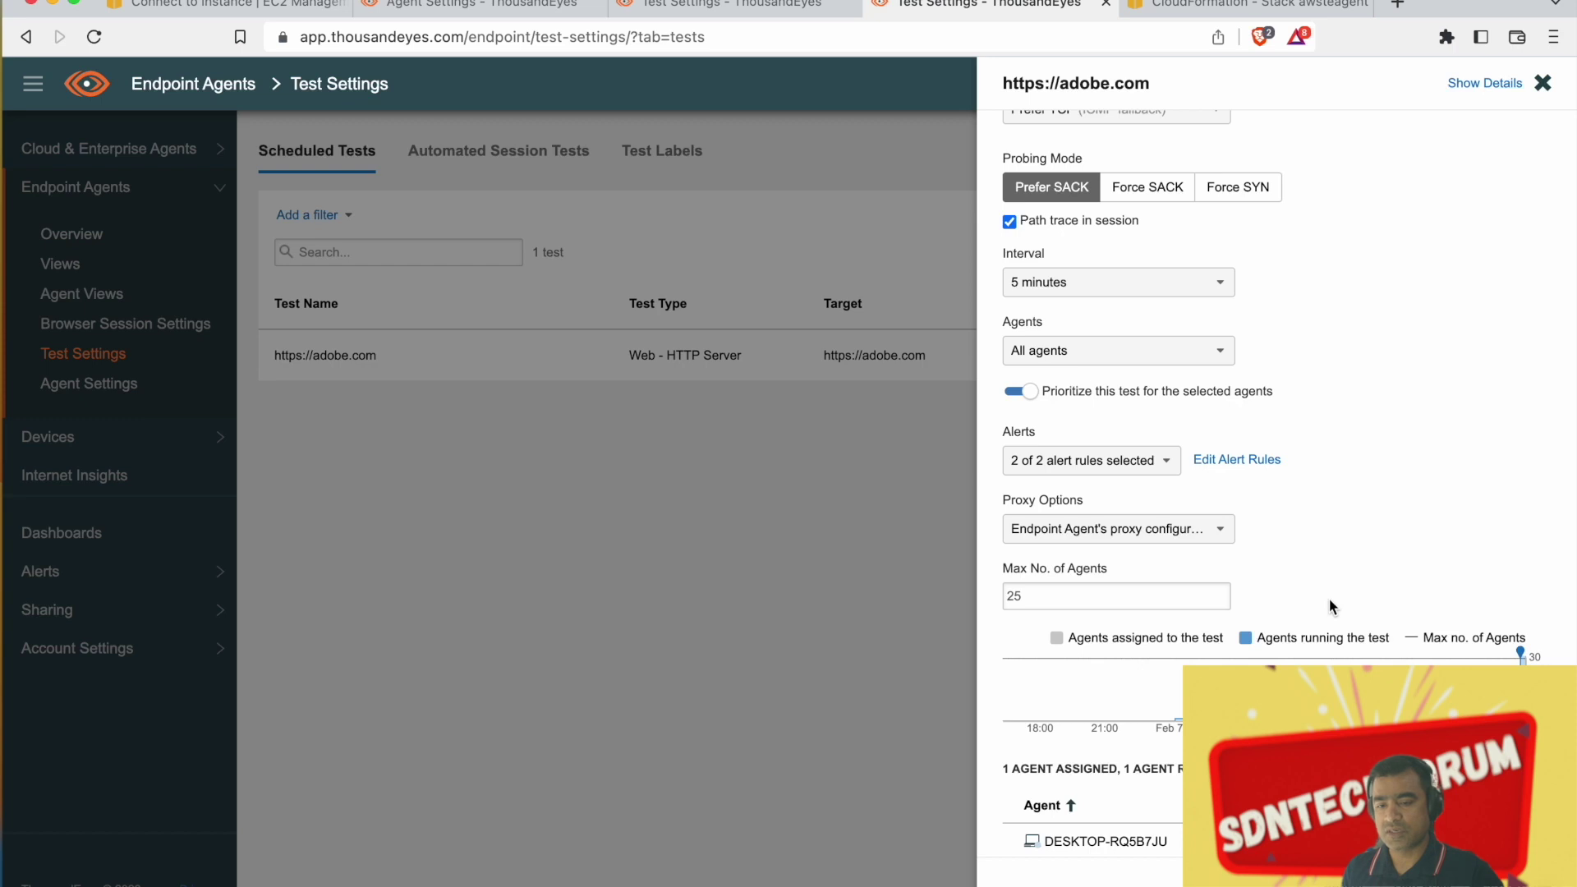
pyautogui.scroll(3, 1329, 601)
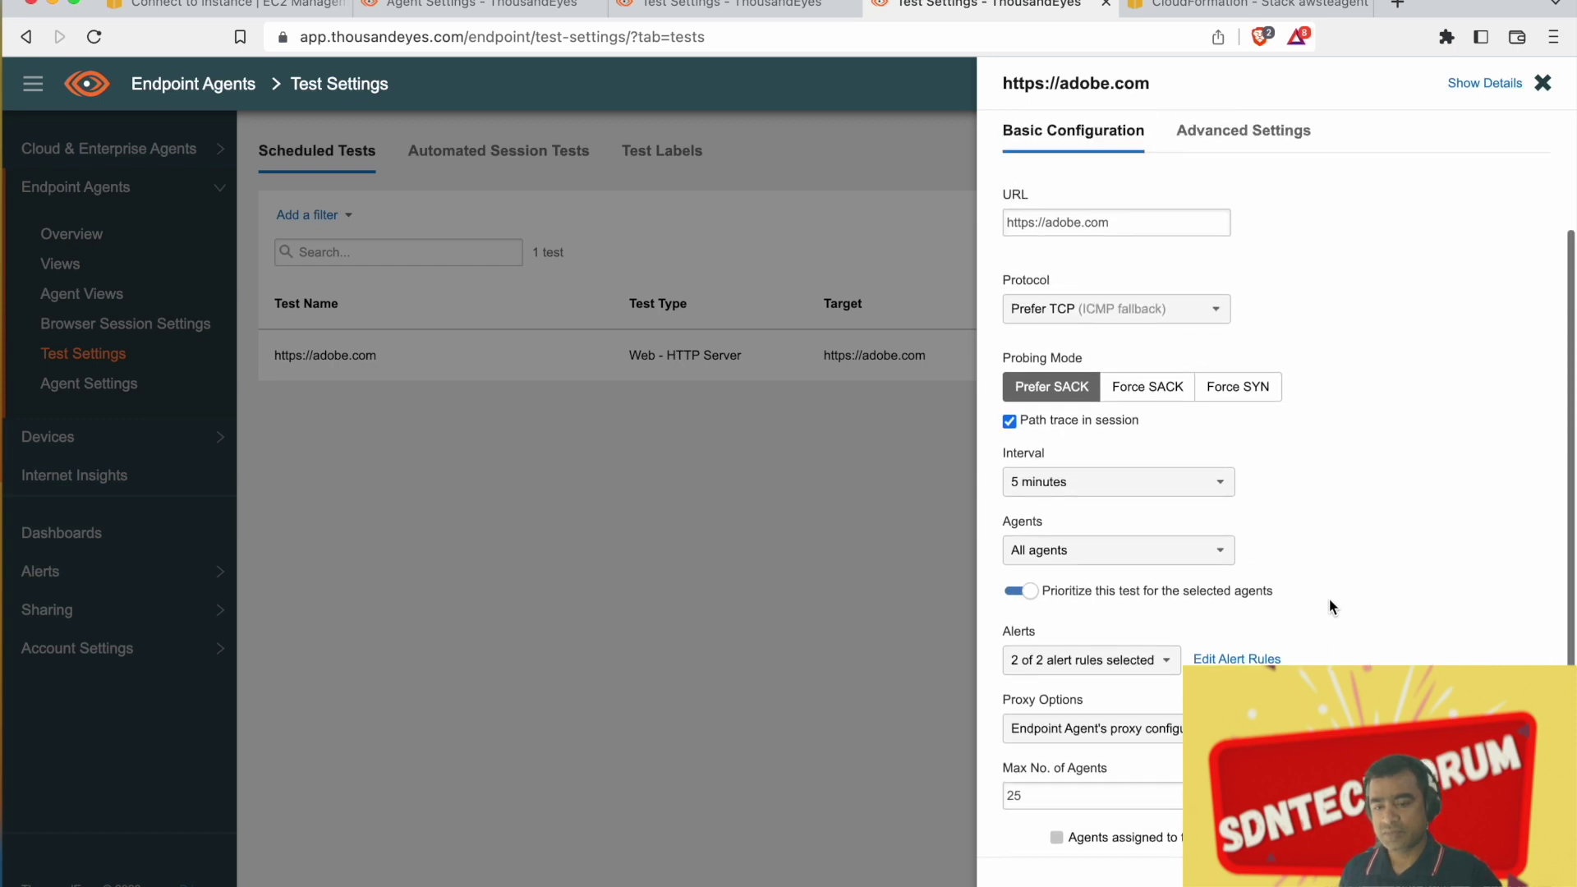
pyautogui.scroll(3, 1331, 607)
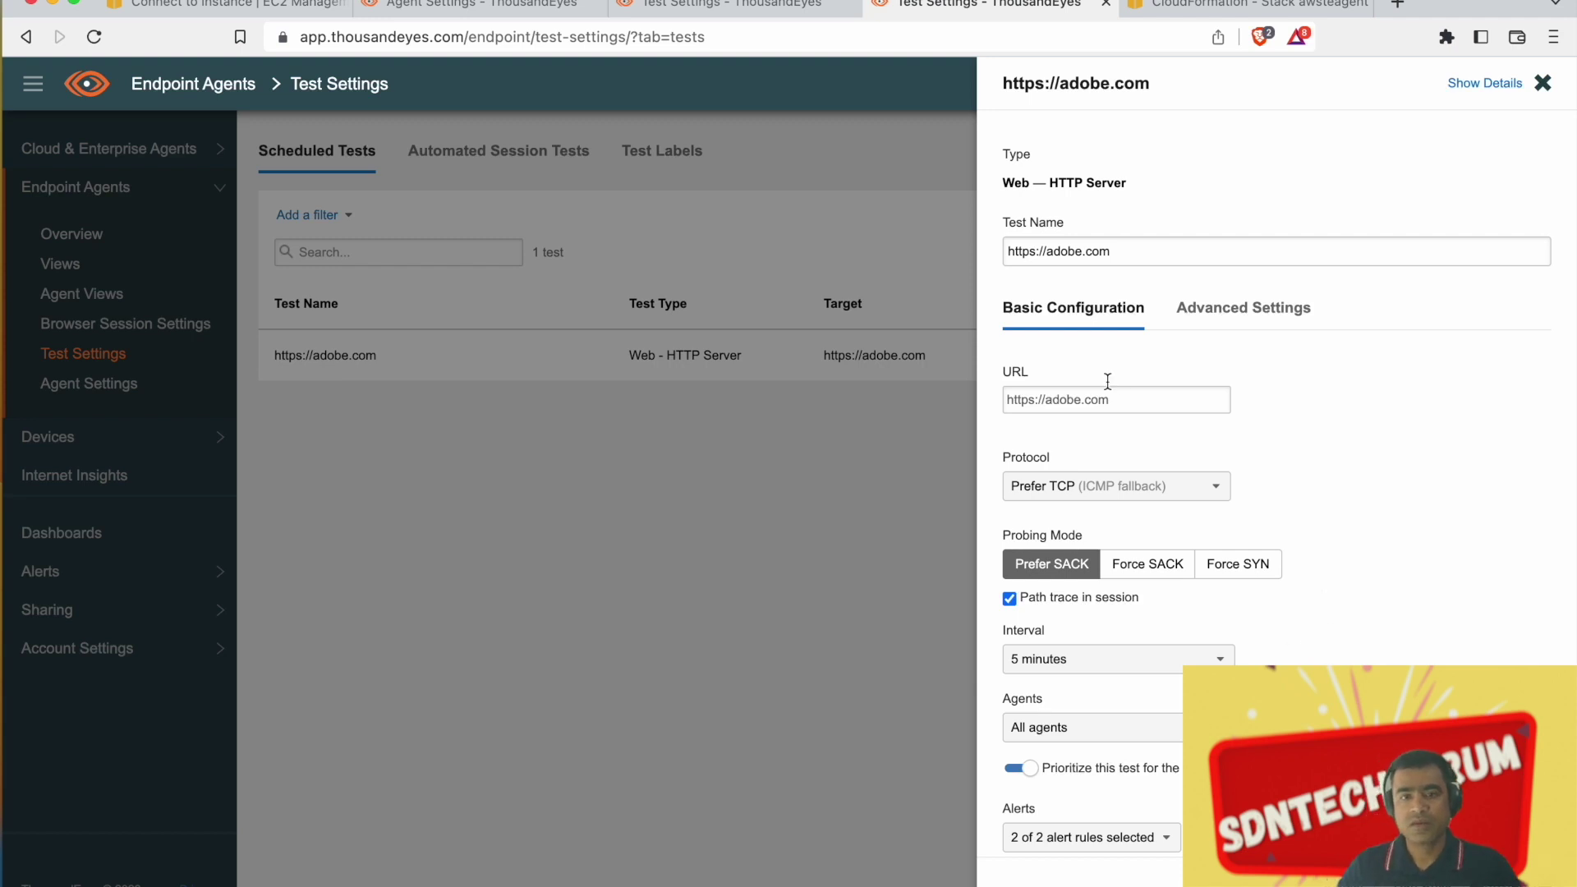
# Uncheck Verify SSL certificate in Advanced Settings and run the adobe.com test instantly
pyautogui.click(1279, 313)
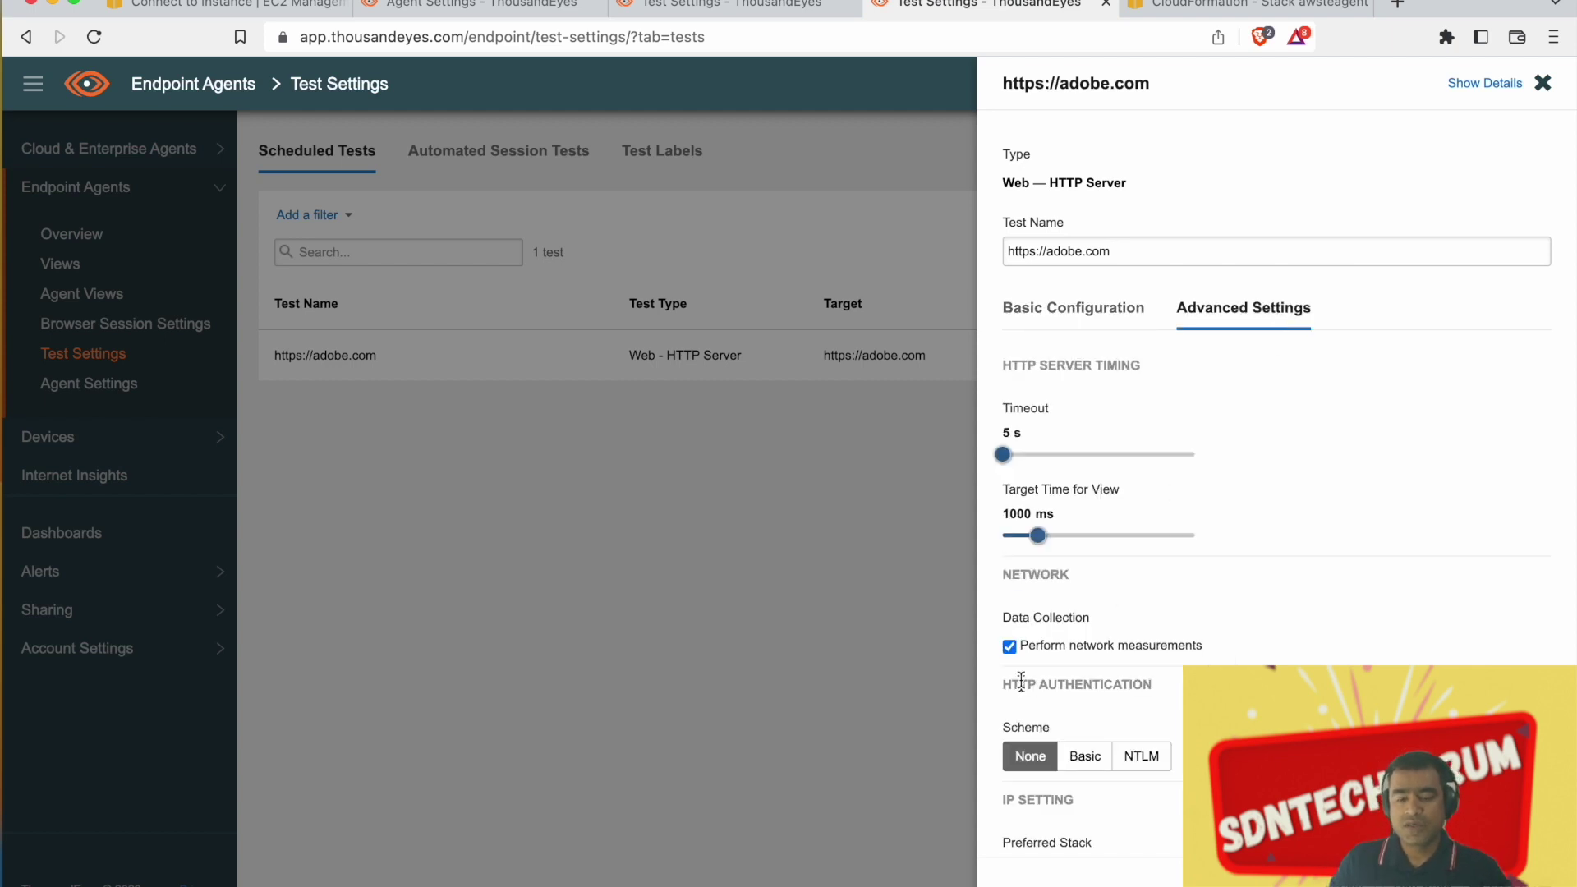
pyautogui.scroll(-3, 1111, 600)
pyautogui.scroll(-3, 1150, 797)
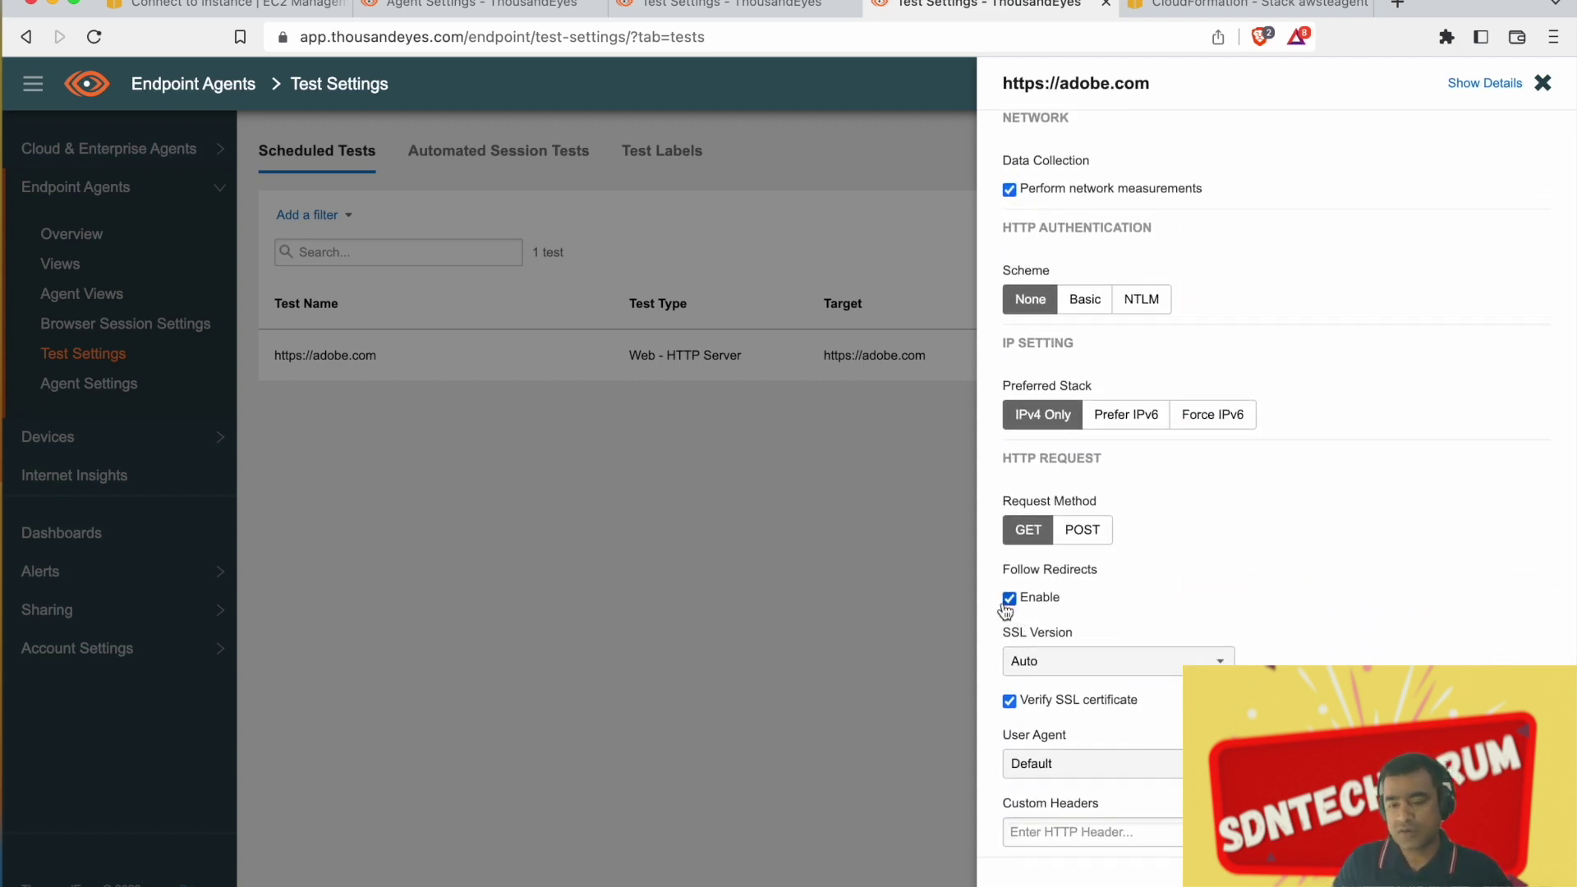
pyautogui.click(1012, 703)
pyautogui.click(1478, 862)
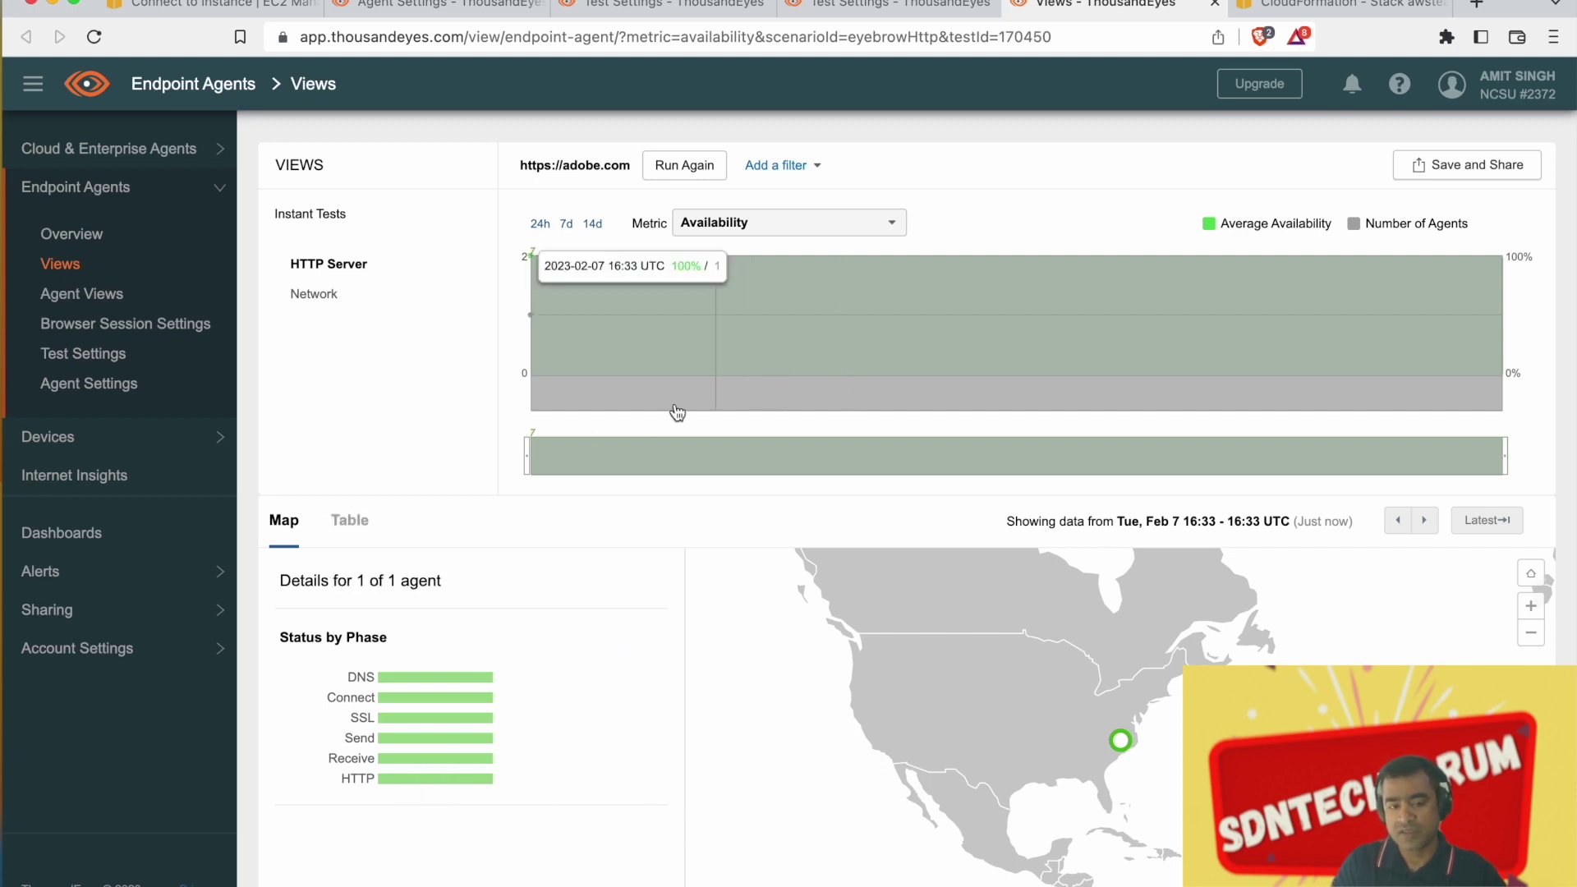
# View the instant run's agent table: 200 response, 1 redirect in 402 ms, no errors
pyautogui.click(820, 173)
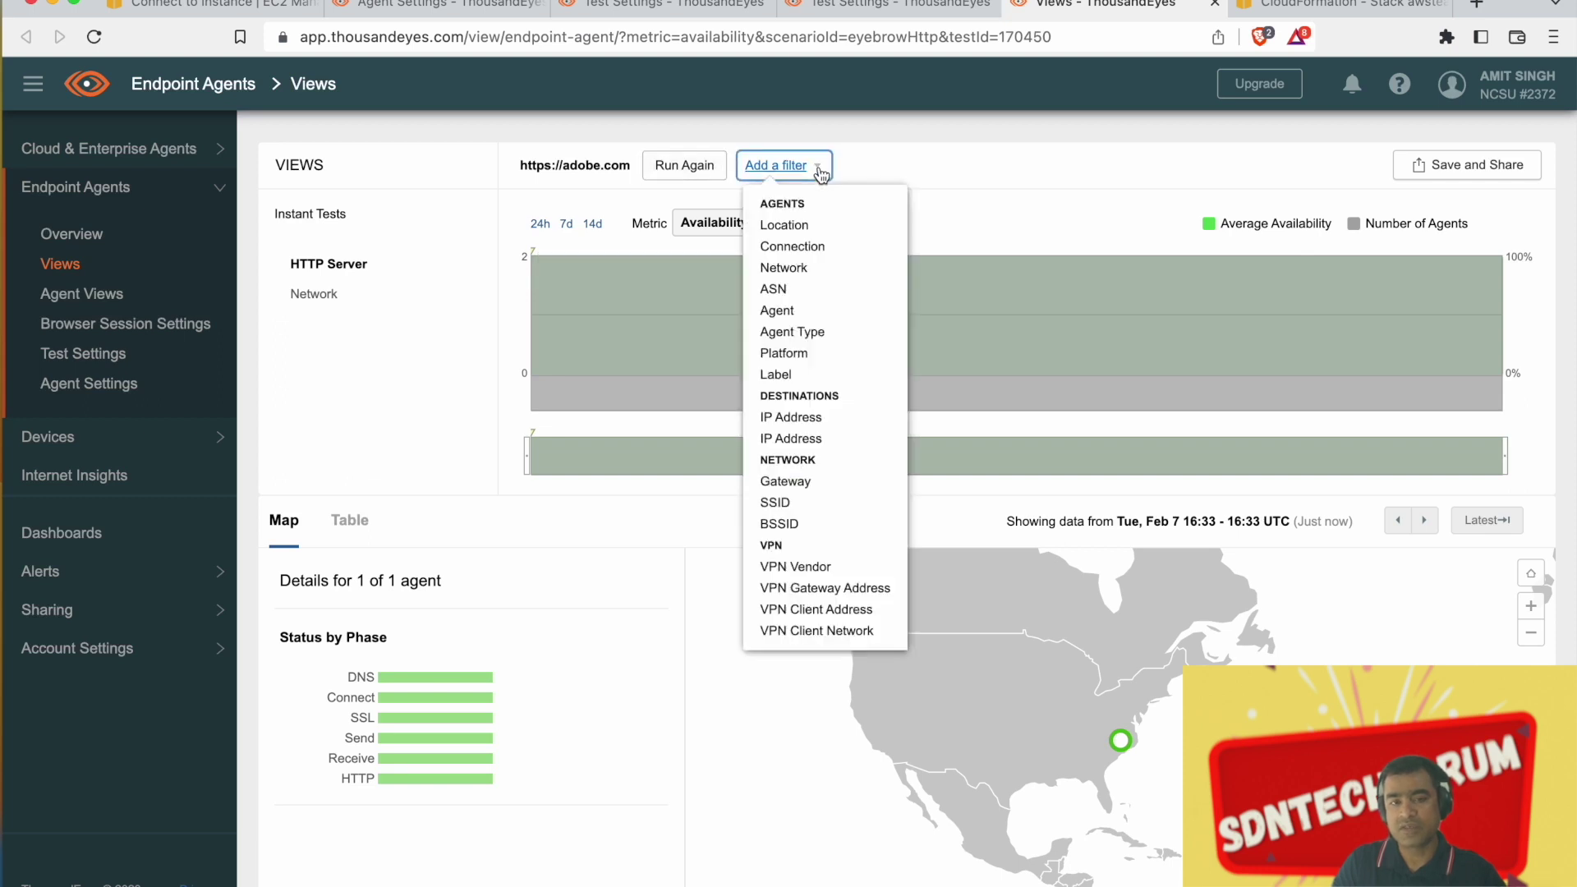
pyautogui.click(1021, 177)
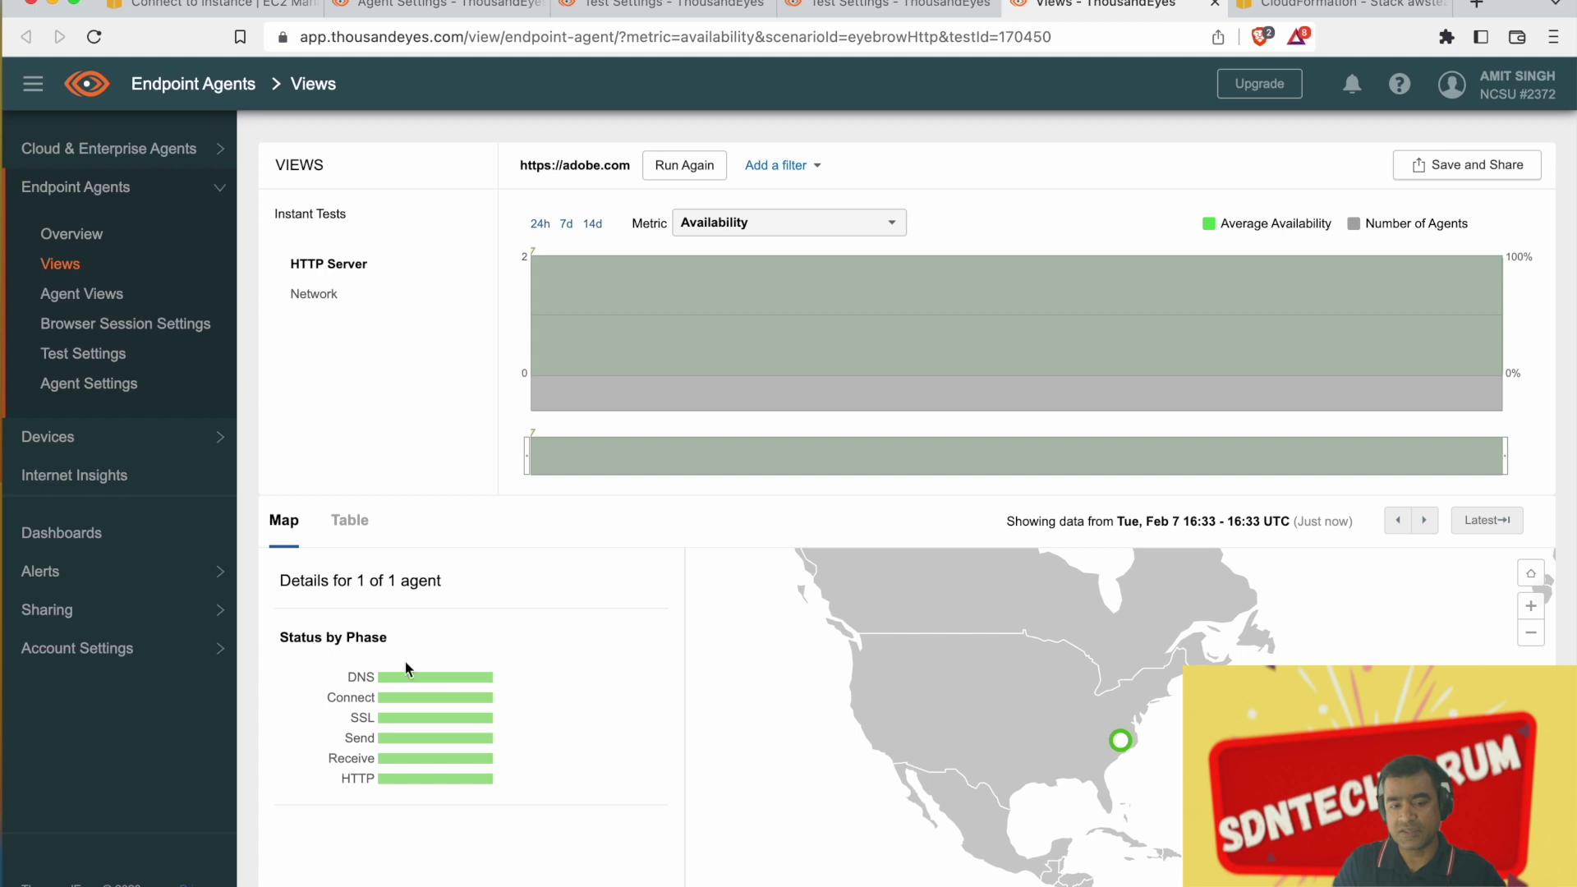
pyautogui.click(349, 524)
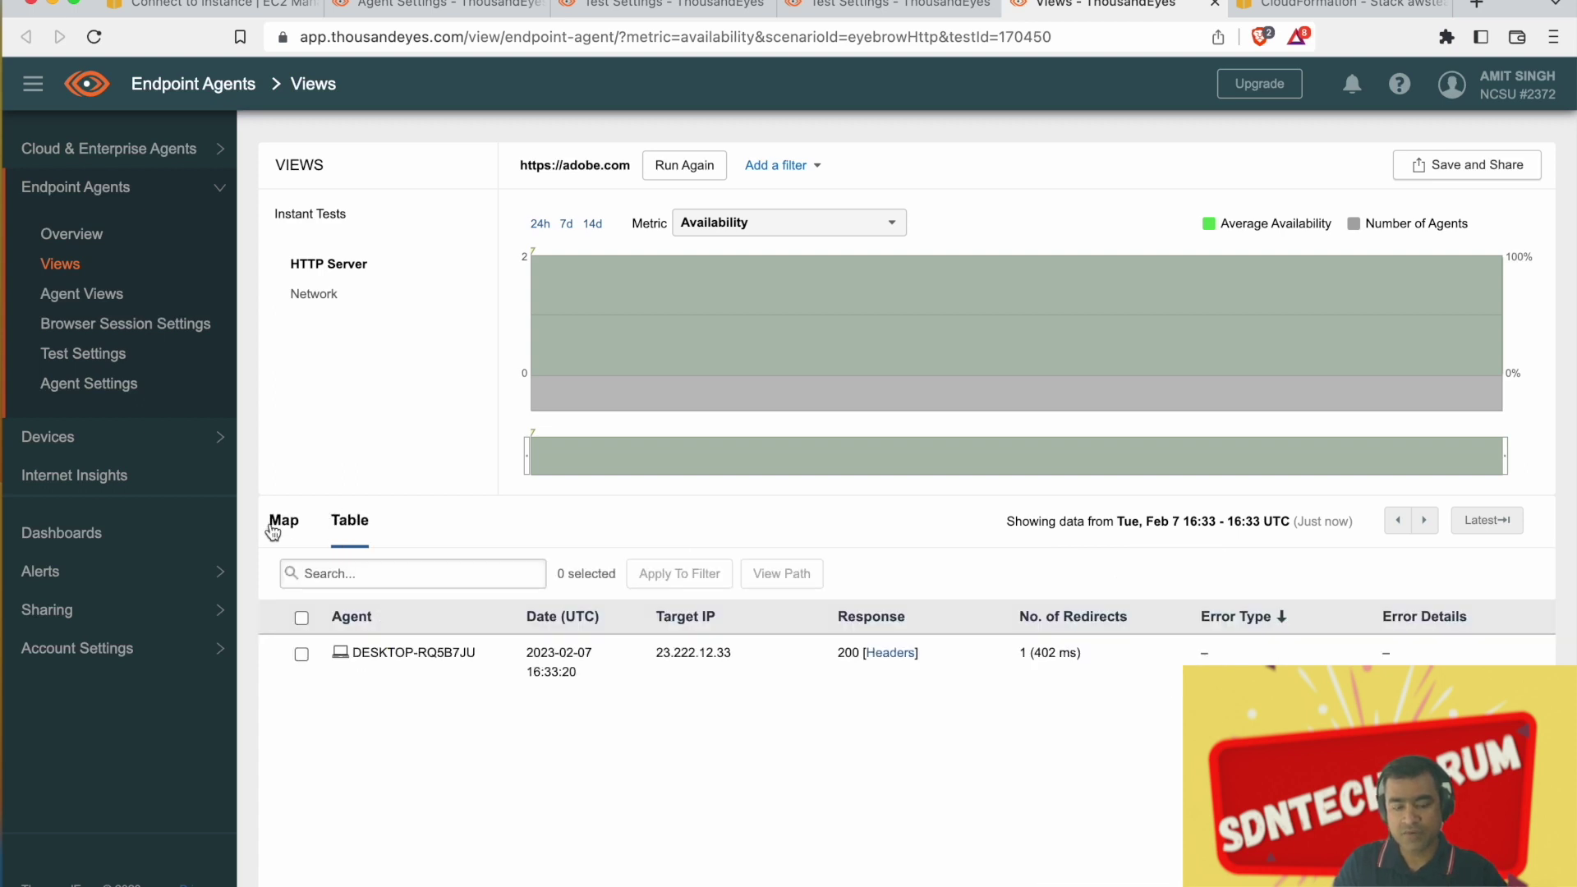
pyautogui.click(273, 532)
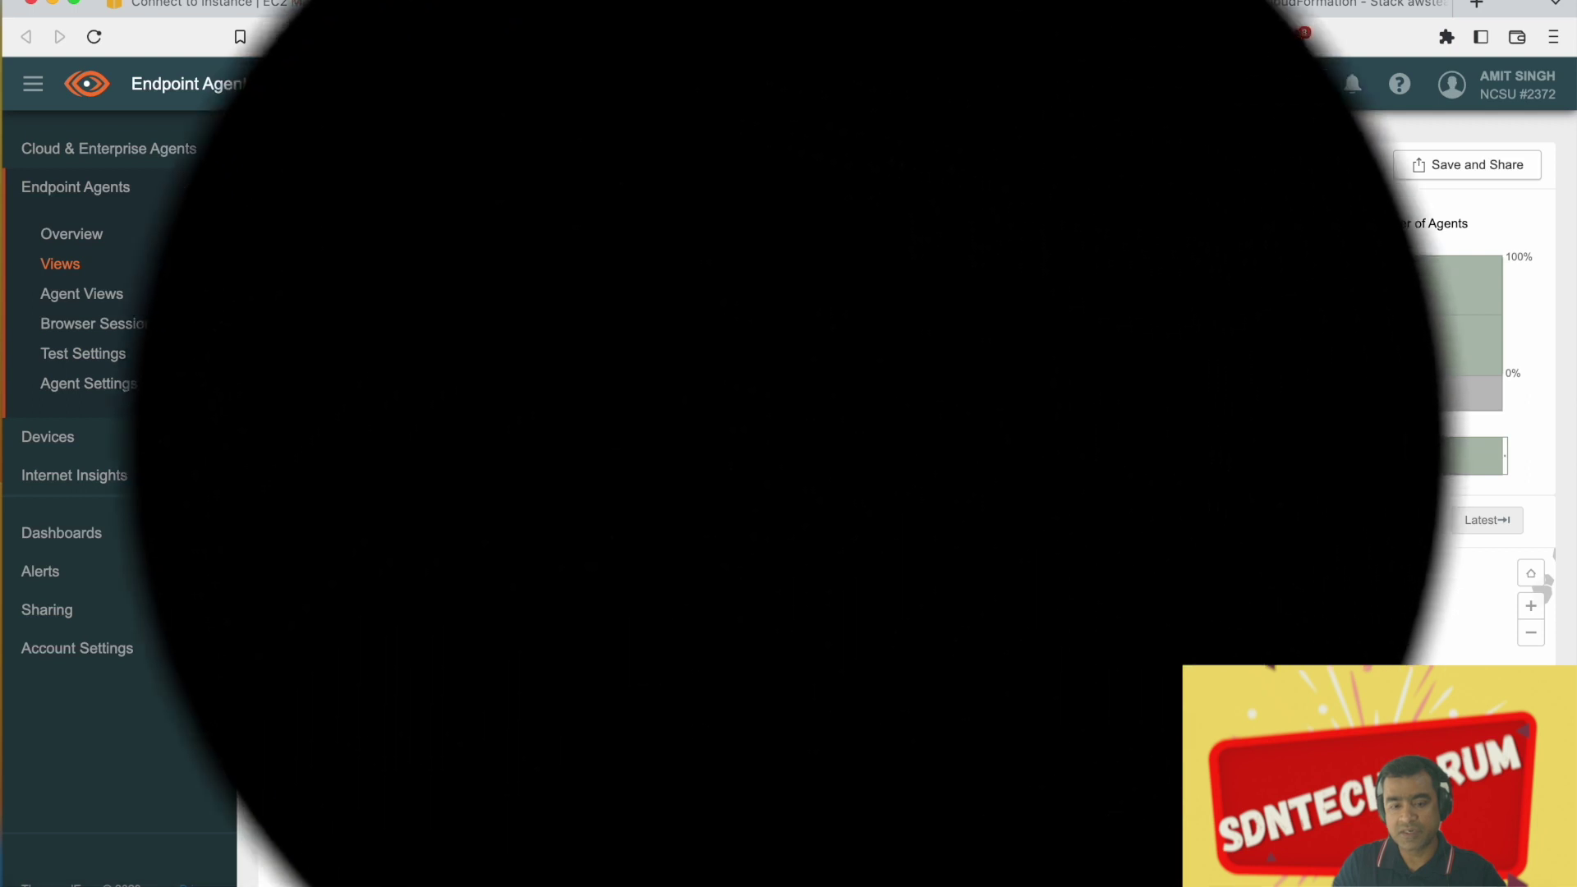